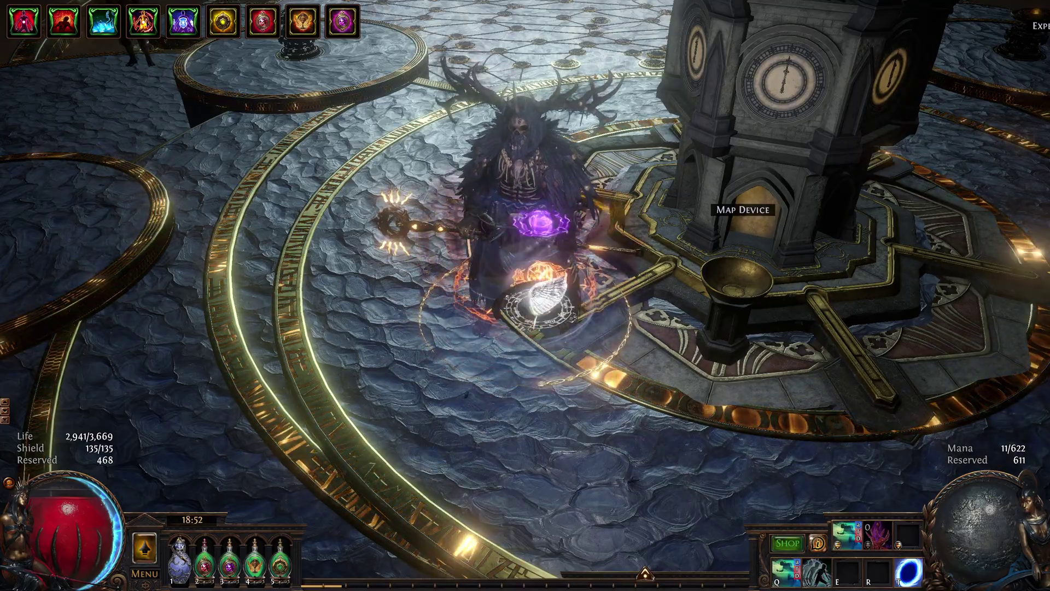
Open the character sheet on the Offence stats, showing 261.14 DPS at level 98
key(c)
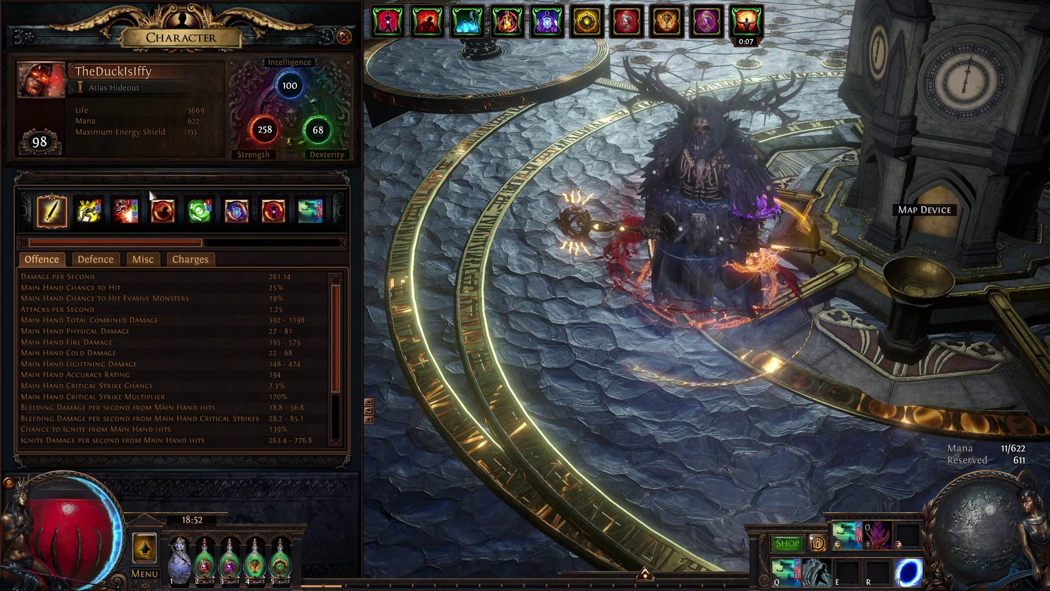
Close the character sheet, then zoom and pan around the passive skill tree
key(c)
key(p)
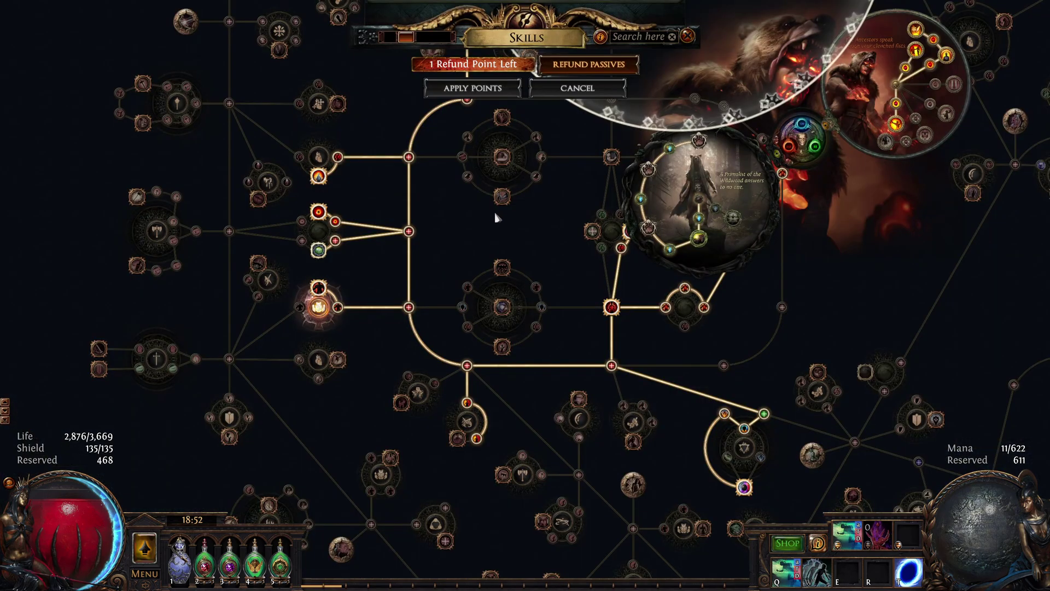
scroll(497, 199, down, 2)
scroll(498, 308, down, 2)
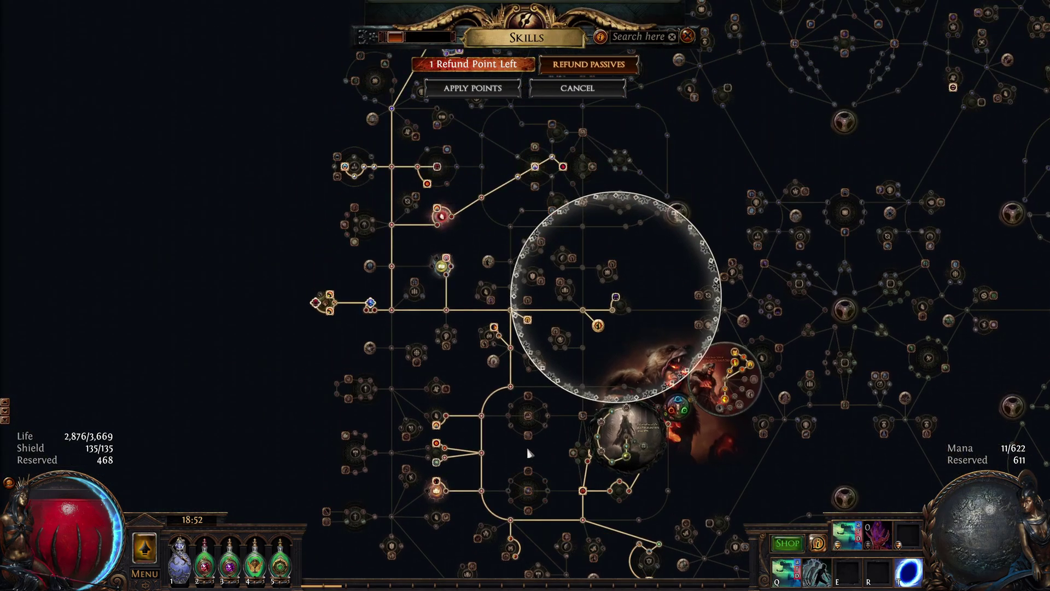
scroll(638, 319, down, 2)
scroll(629, 469, down, 1)
scroll(645, 386, up, 3)
drag(646, 309, 644, 284)
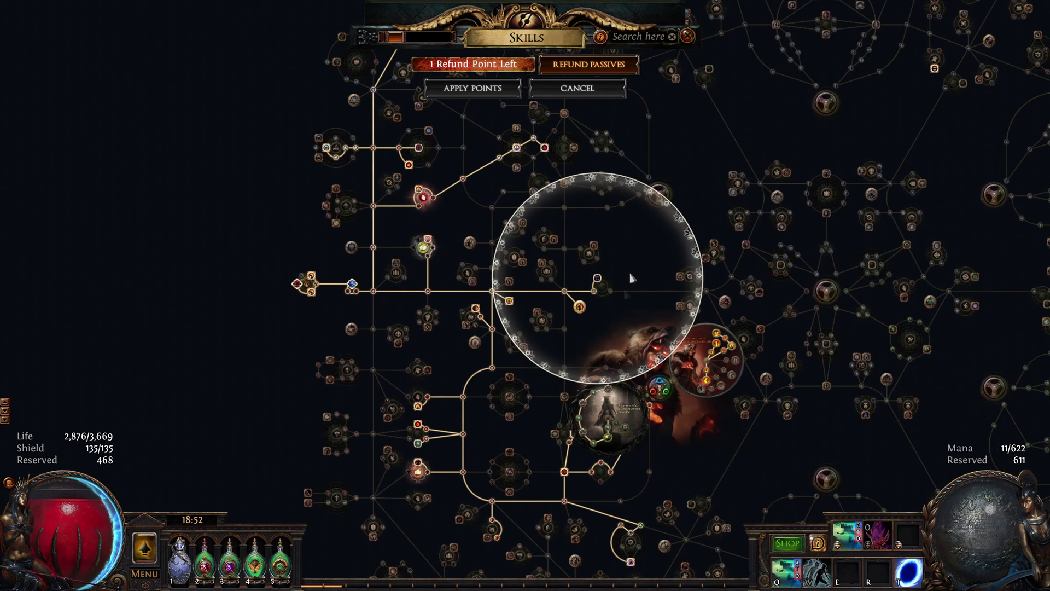
Glance at the inventory beside the tree, close both panels, and briefly recall the character sheet
key(i)
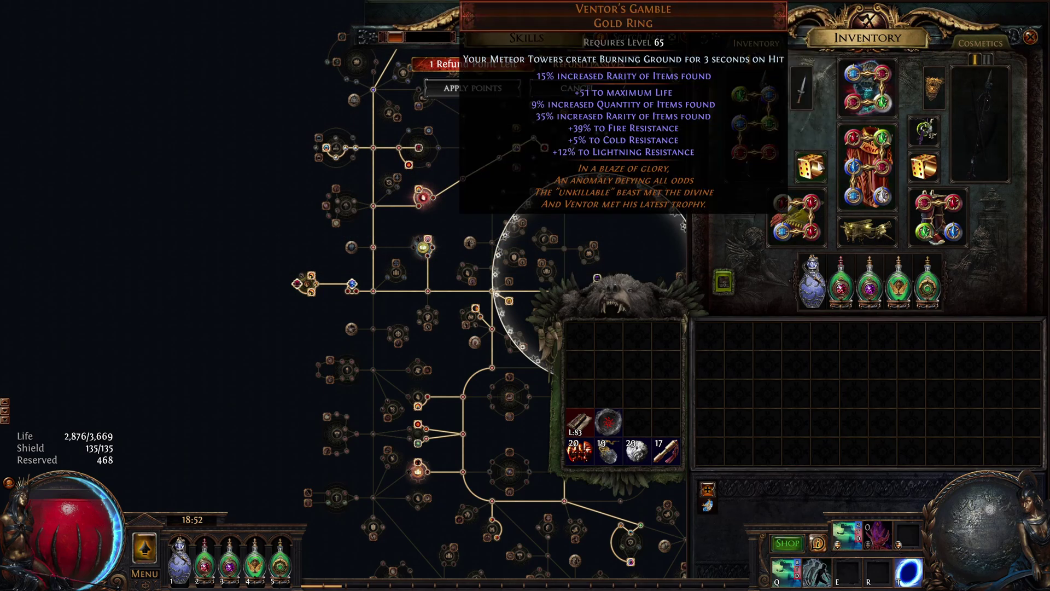
key(i)
key(p)
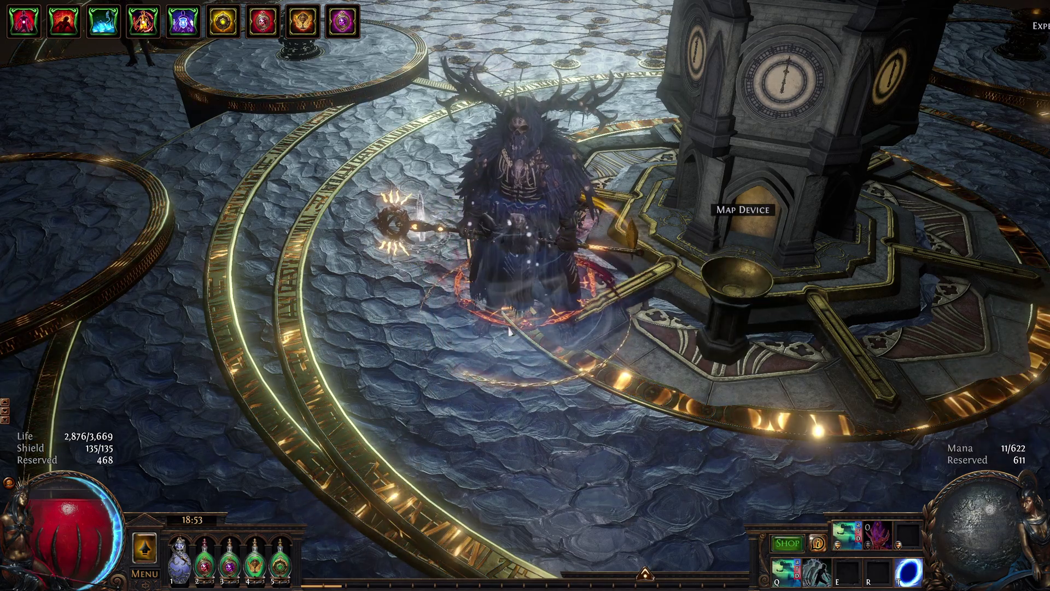
key(c)
key(c)
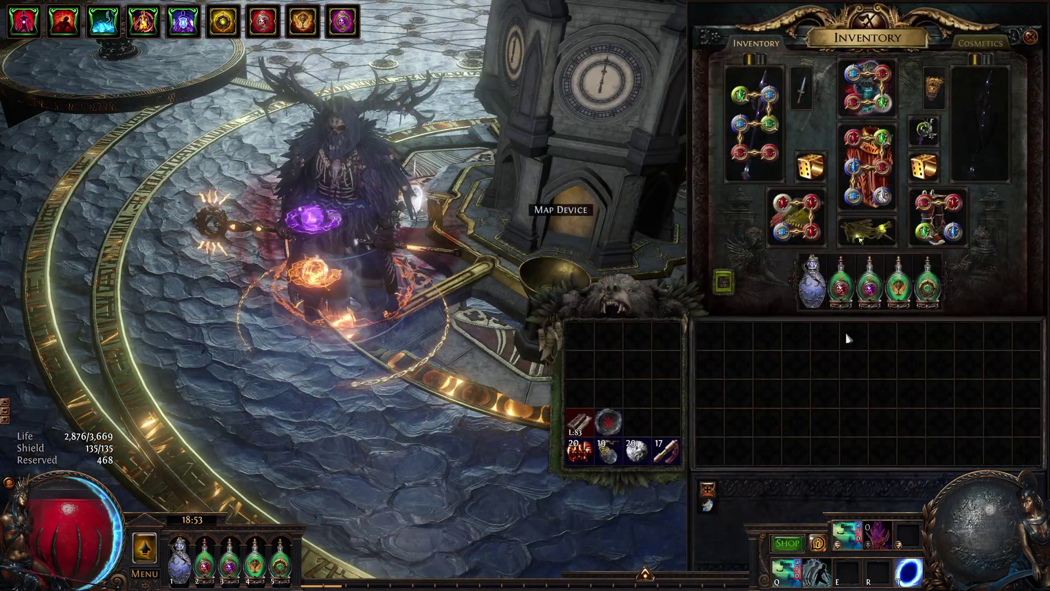
Inspect equipped items and view Defence stats: 10186 armour, 90% elemental, 74% chaos resistance
mouse_move(861, 234)
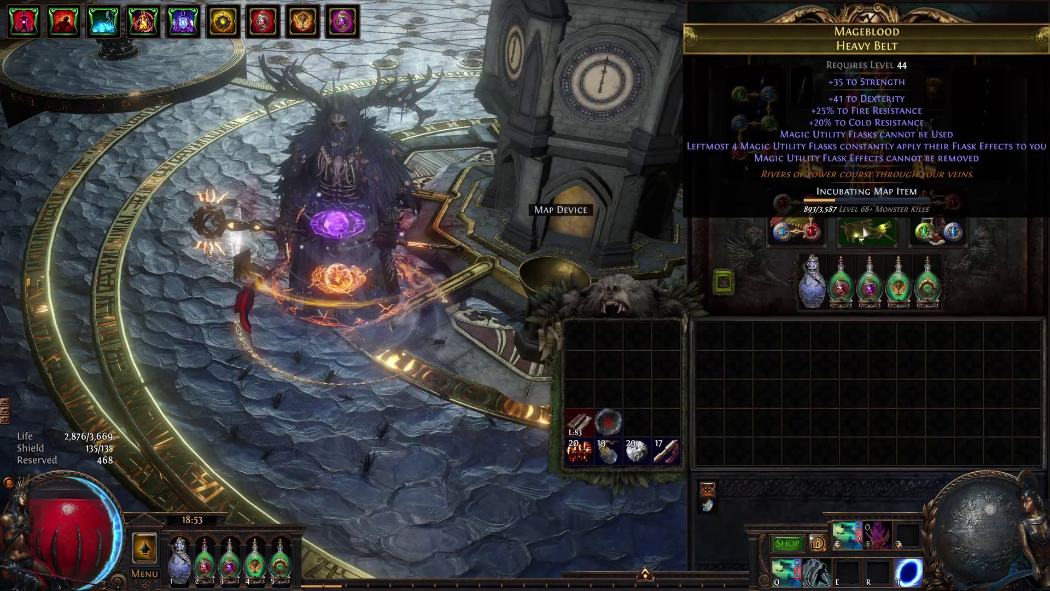
mouse_move(782, 234)
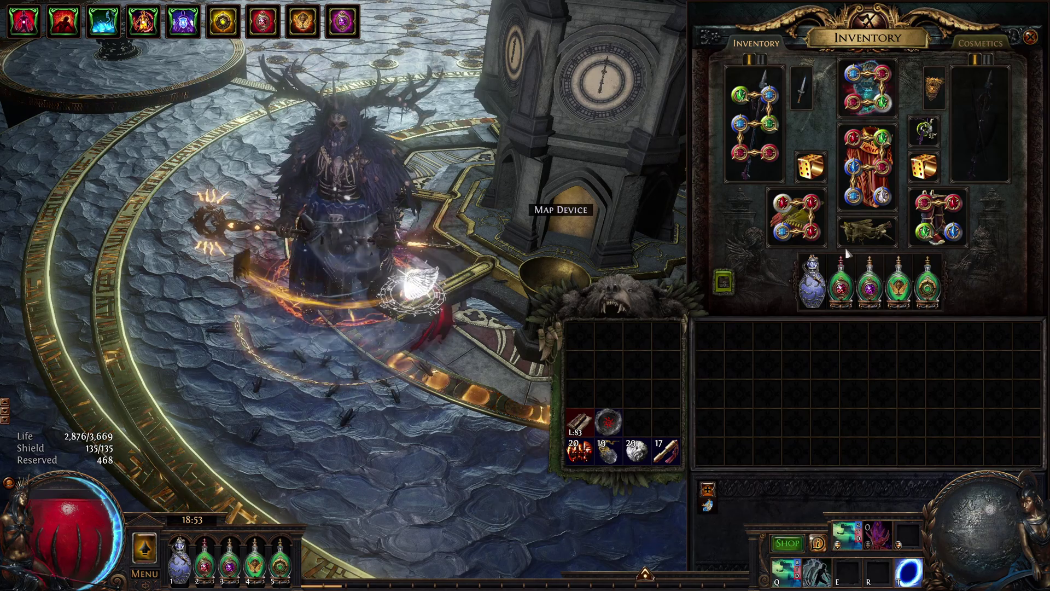
mouse_move(830, 229)
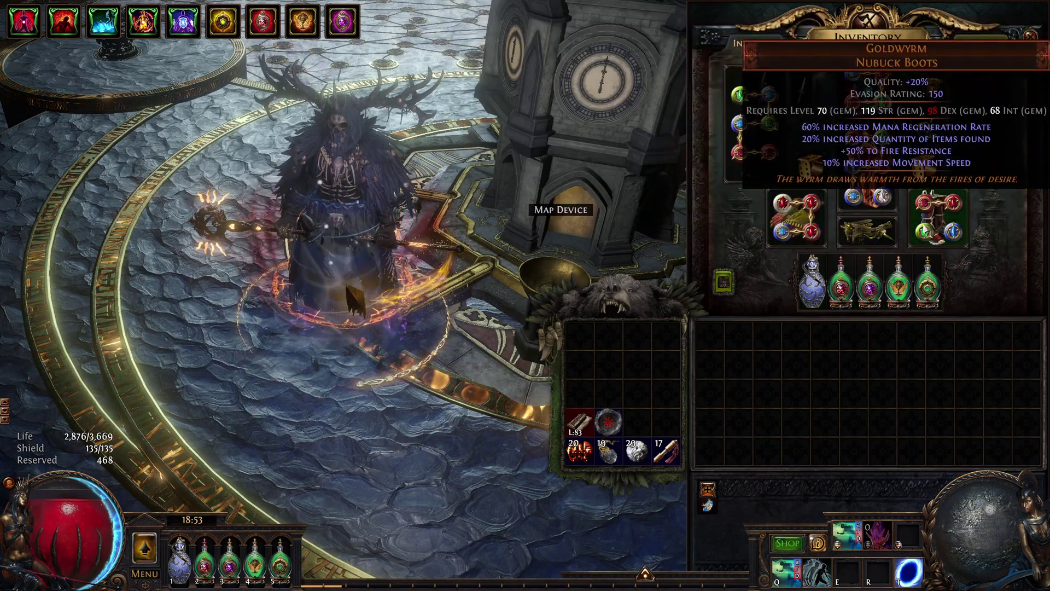
mouse_move(804, 208)
key(c)
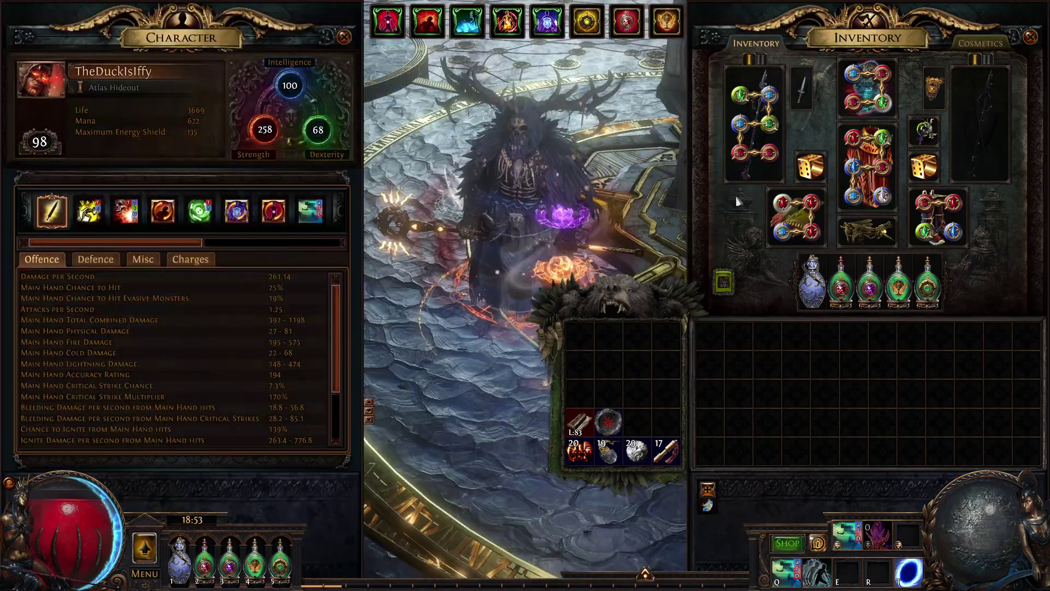
click(96, 259)
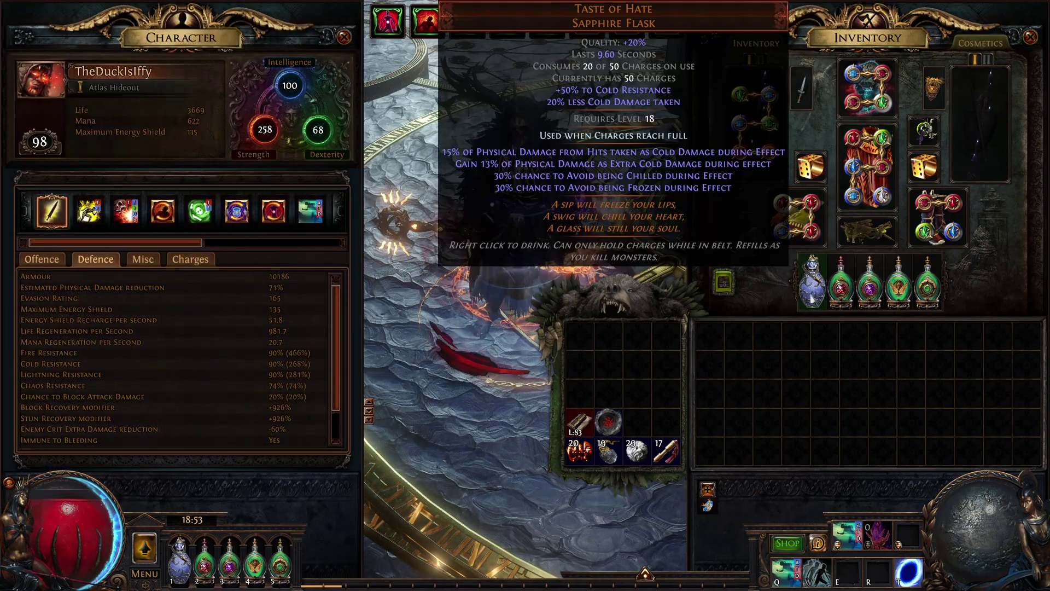
mouse_move(767, 171)
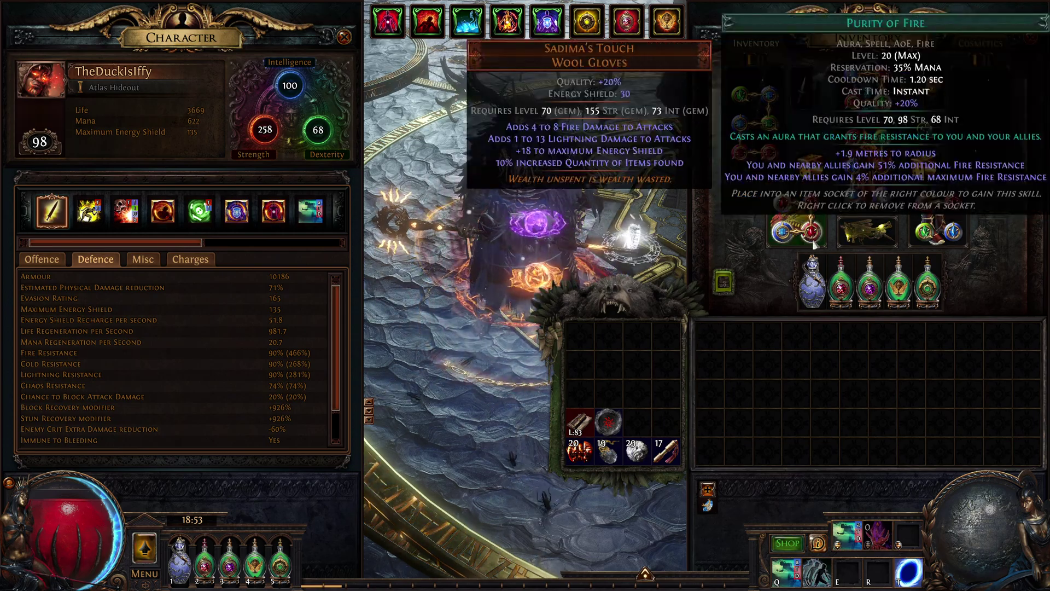
mouse_move(867, 164)
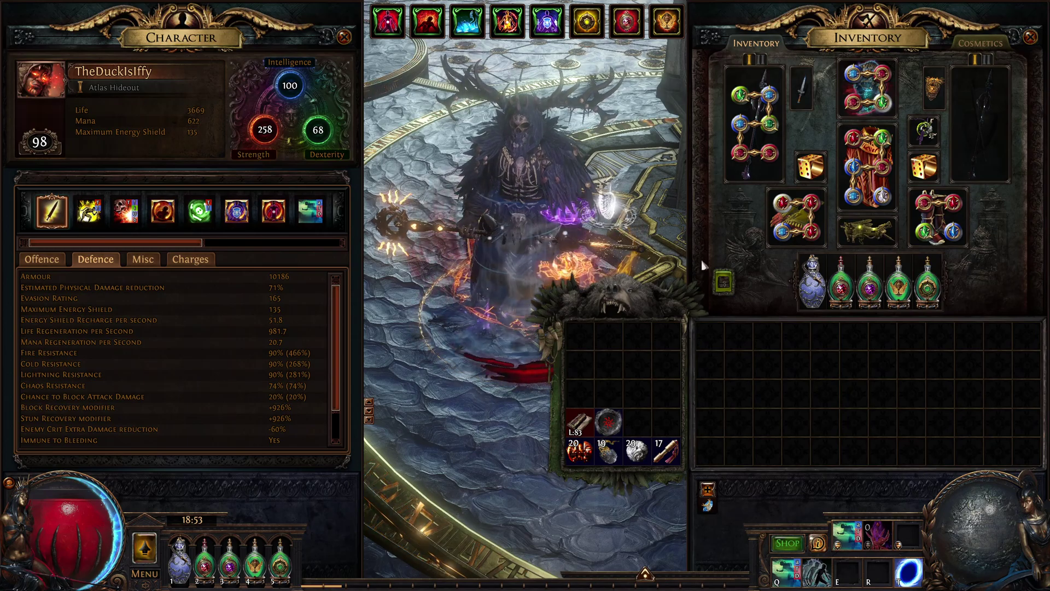
Open the passive tree beside the character stats and compare hovered nodes against them
key(p)
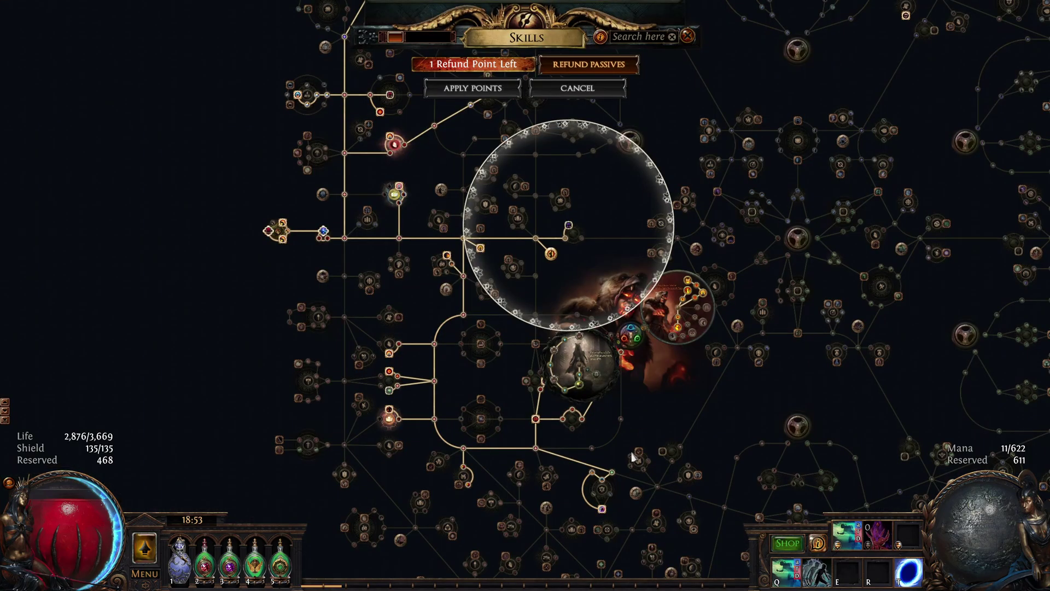
drag(583, 514, 629, 312)
key(c)
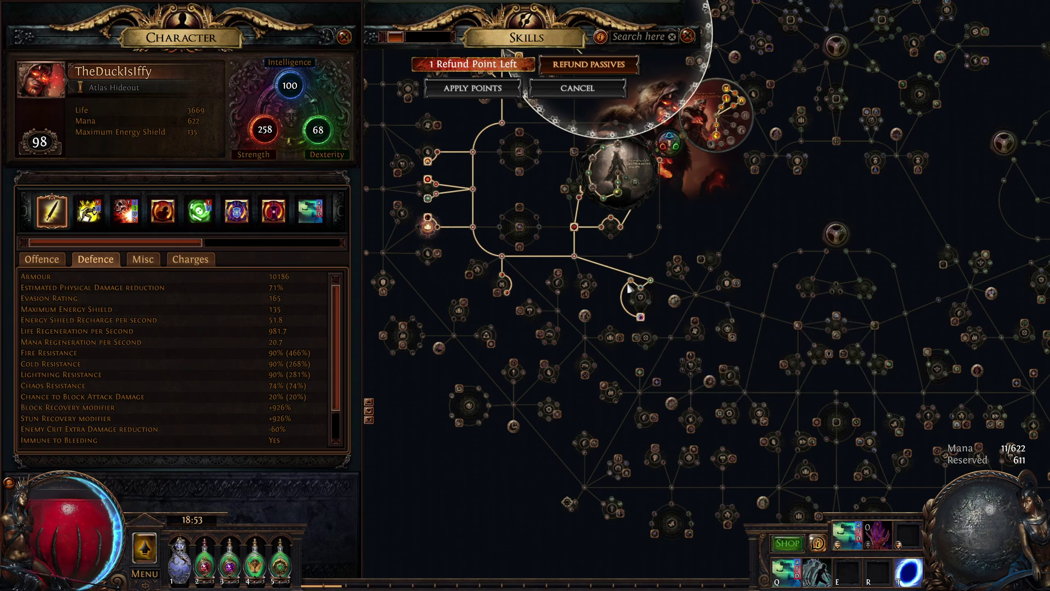
mouse_move(648, 290)
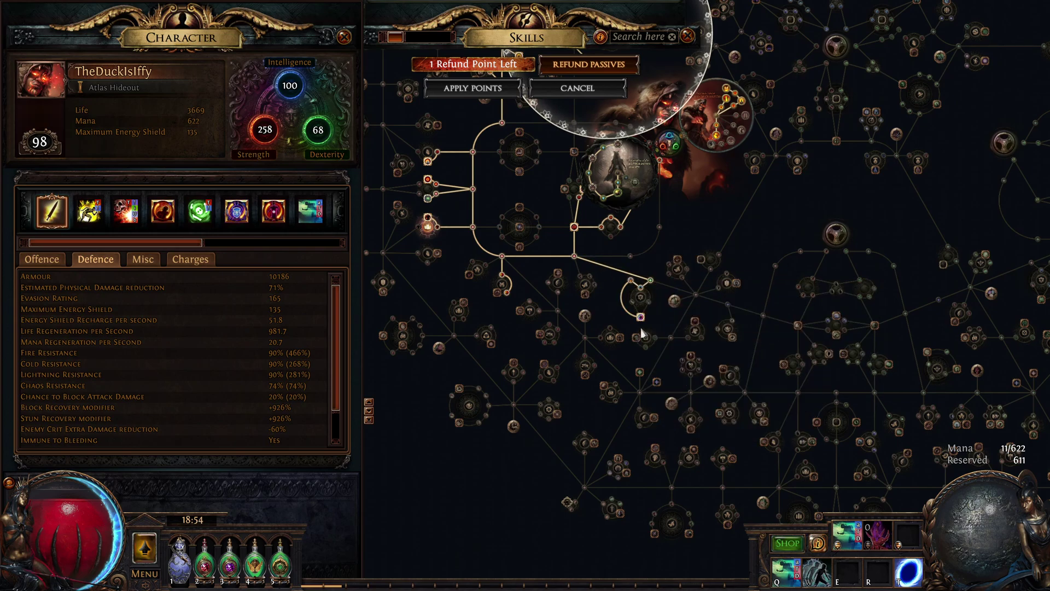
mouse_move(643, 320)
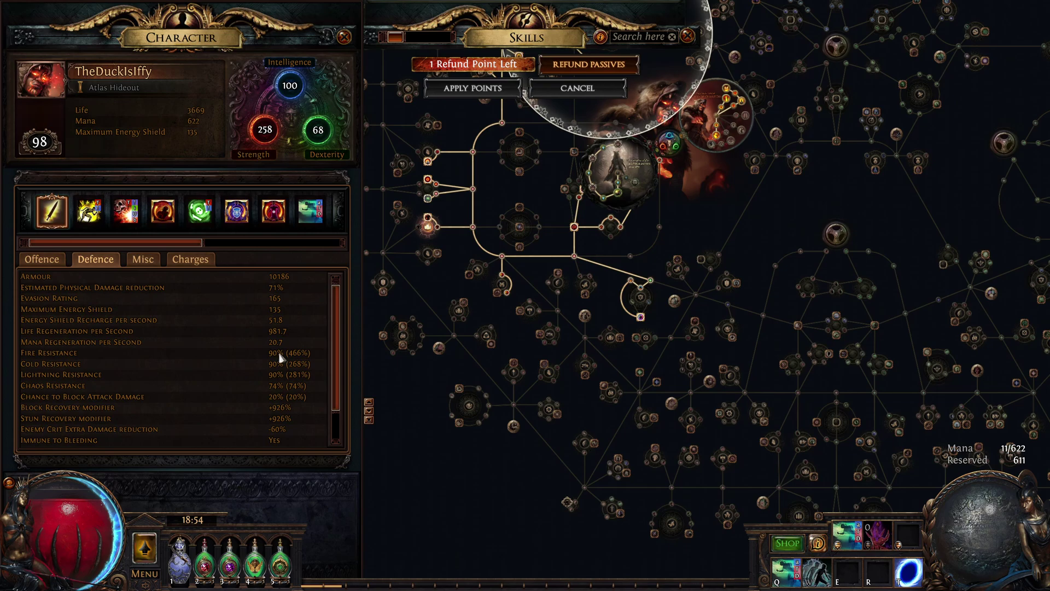
drag(546, 201, 535, 309)
Pan the tree to other clusters while toggling the character sheet and inventory panels
key(c)
drag(435, 171, 518, 453)
drag(474, 414, 634, 361)
key(c)
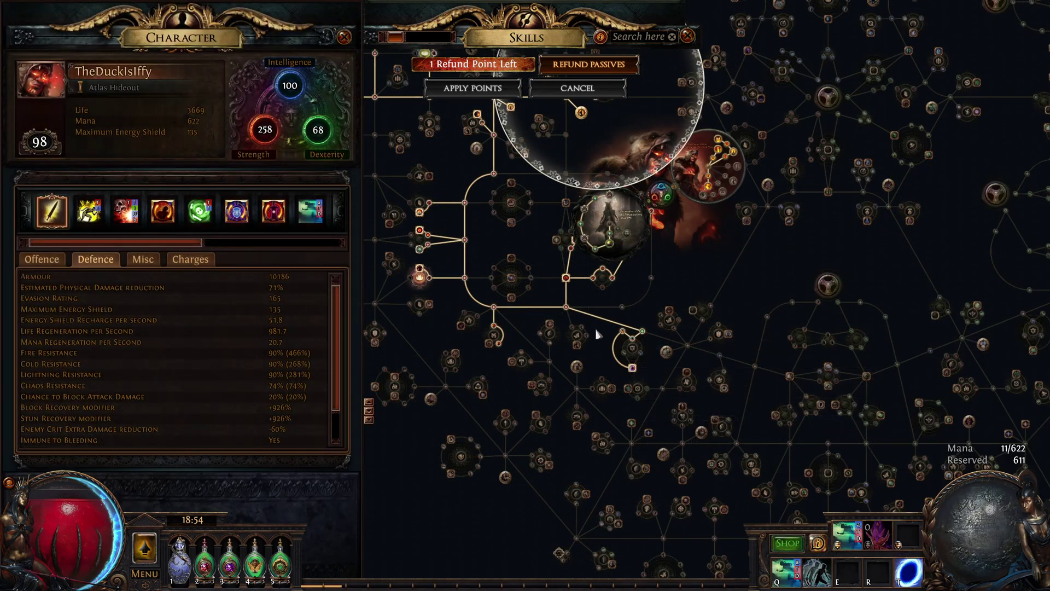
key(p)
key(c)
key(p)
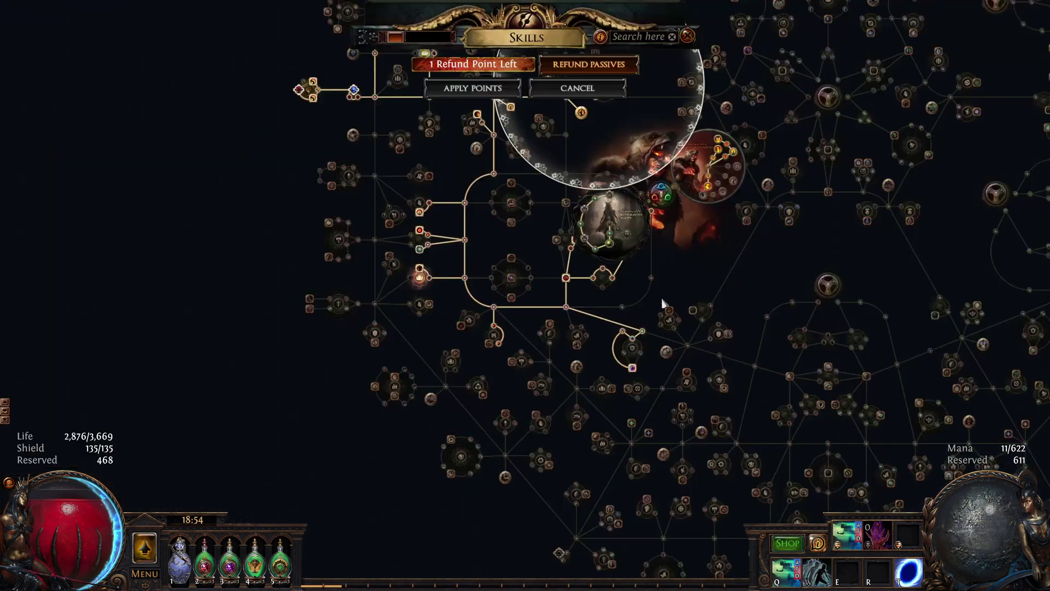
key(i)
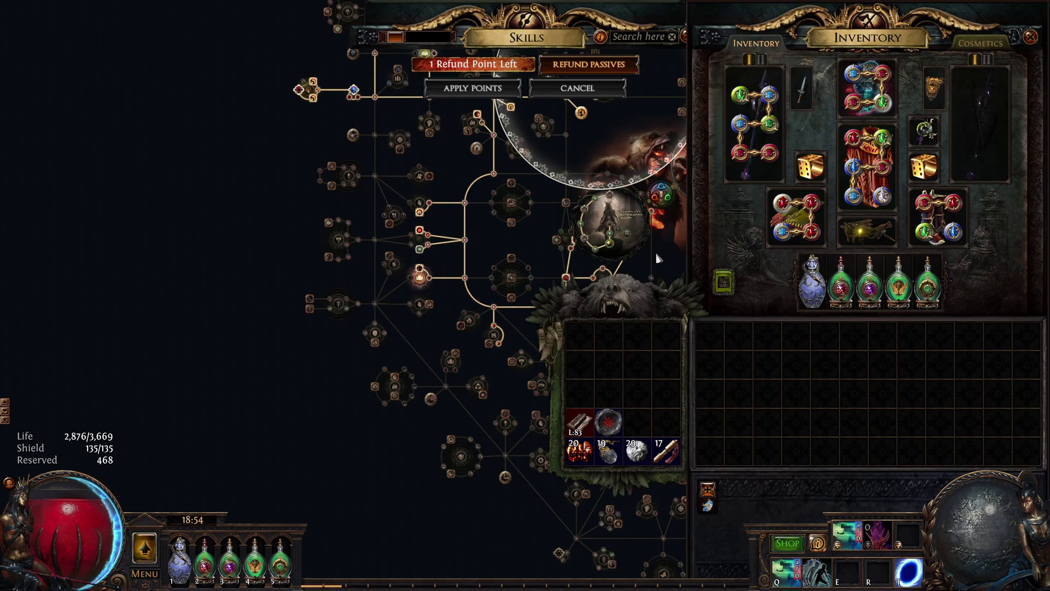
key(c)
key(i)
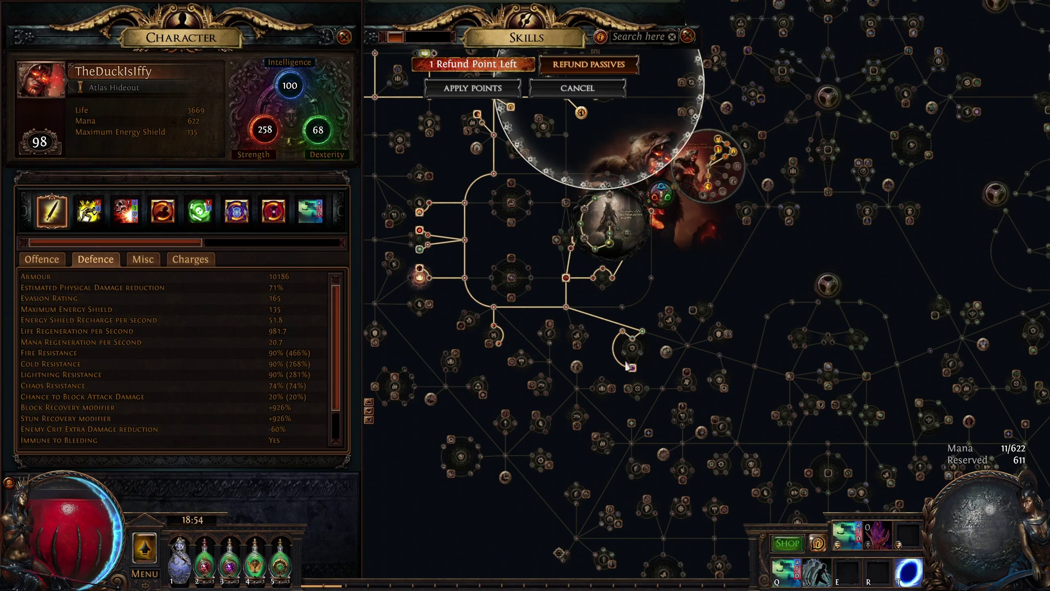
Pan the tree up to the allocated branch near the Wildwood Primalist ascendancy and close all panels
drag(650, 320, 671, 408)
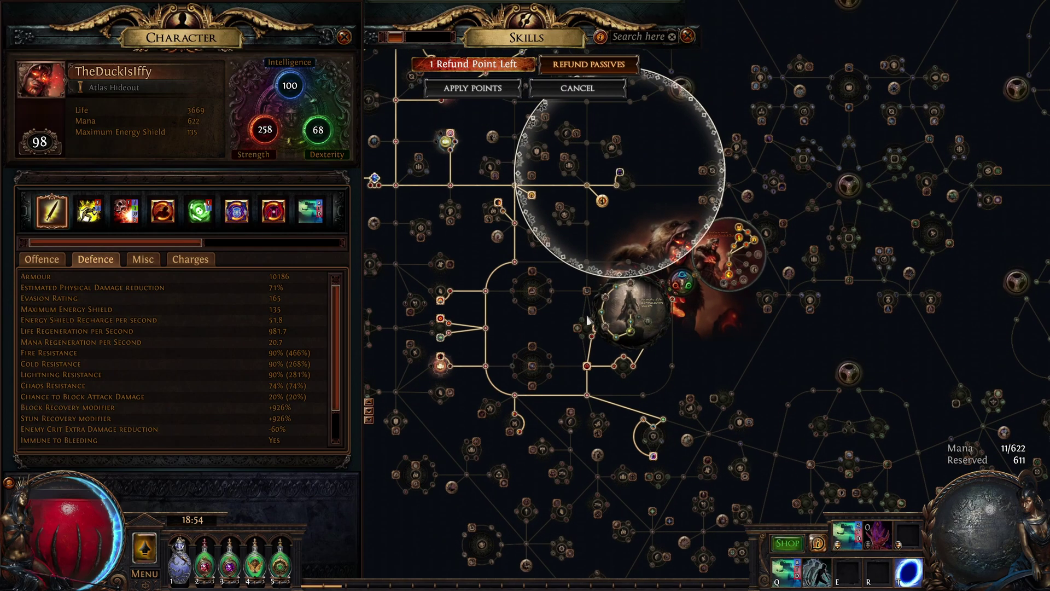
drag(614, 304, 640, 388)
drag(647, 251, 705, 406)
drag(670, 376, 681, 451)
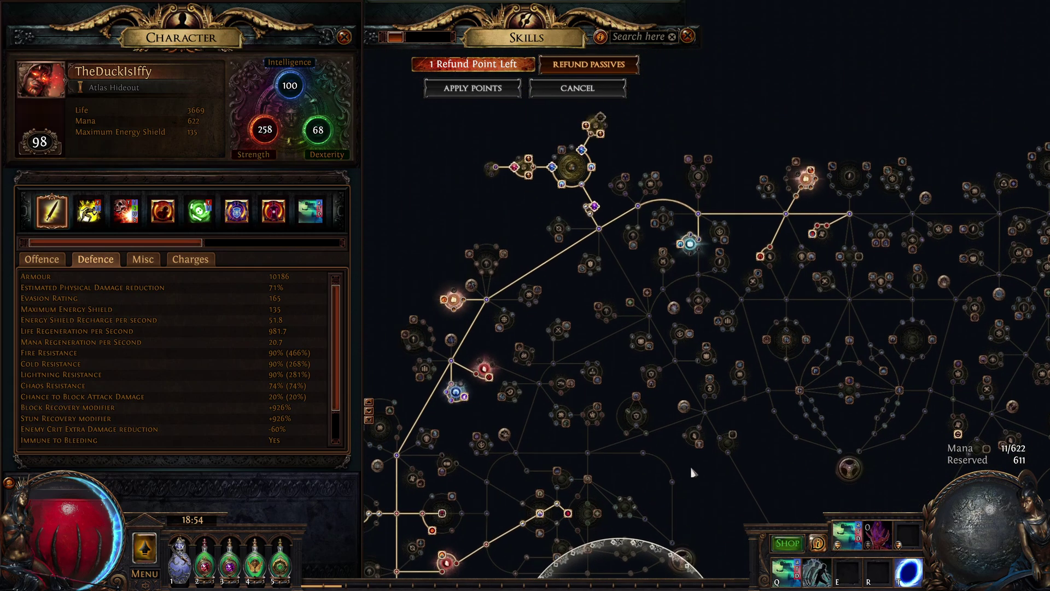
key(space)
Zoom to the Primalist ascendancy and view the Charm Socket's Chieftain's Ursine Charm (+2% max Fire Resistance)
key(p)
scroll(565, 257, up, 5)
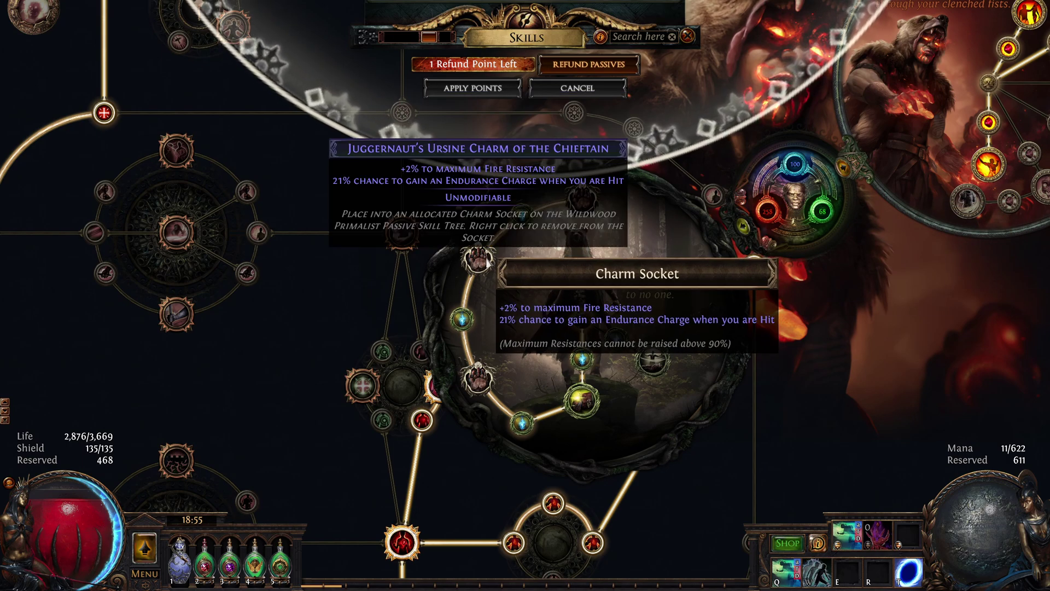
drag(490, 263, 405, 583)
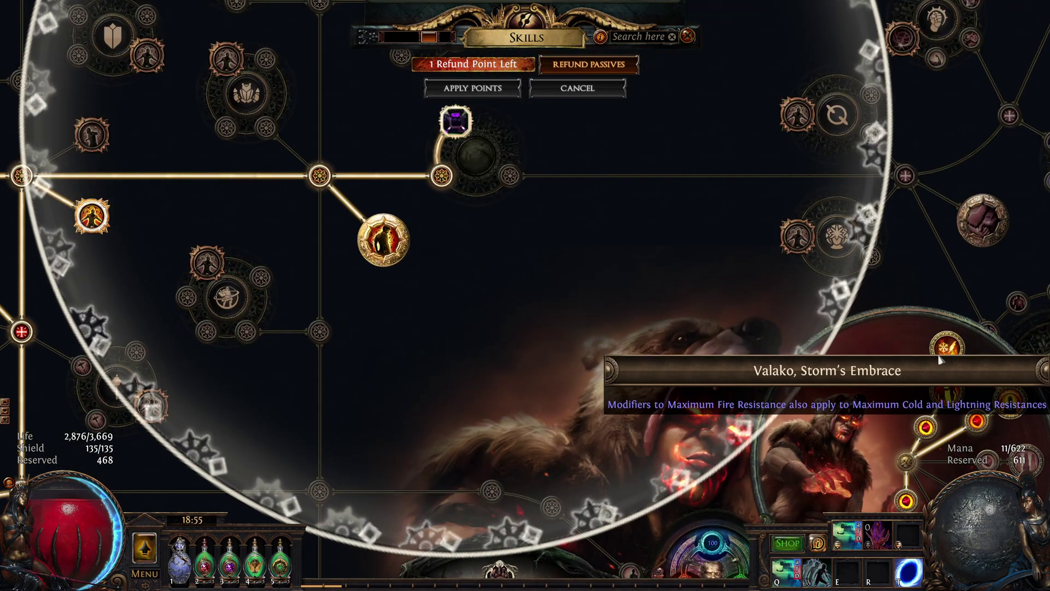
drag(945, 402, 928, 114)
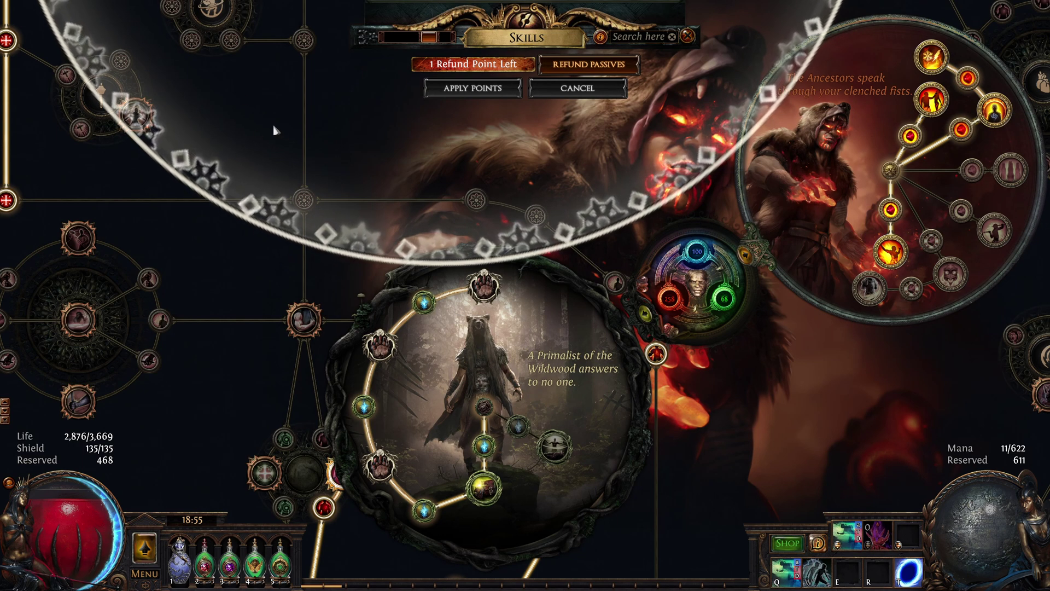
mouse_move(924, 100)
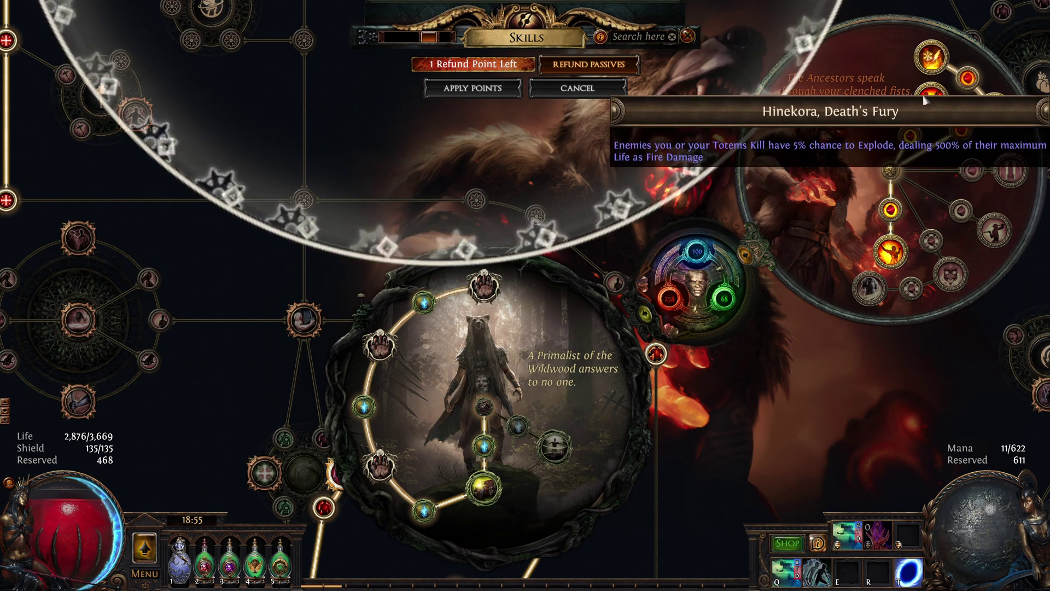
mouse_move(483, 285)
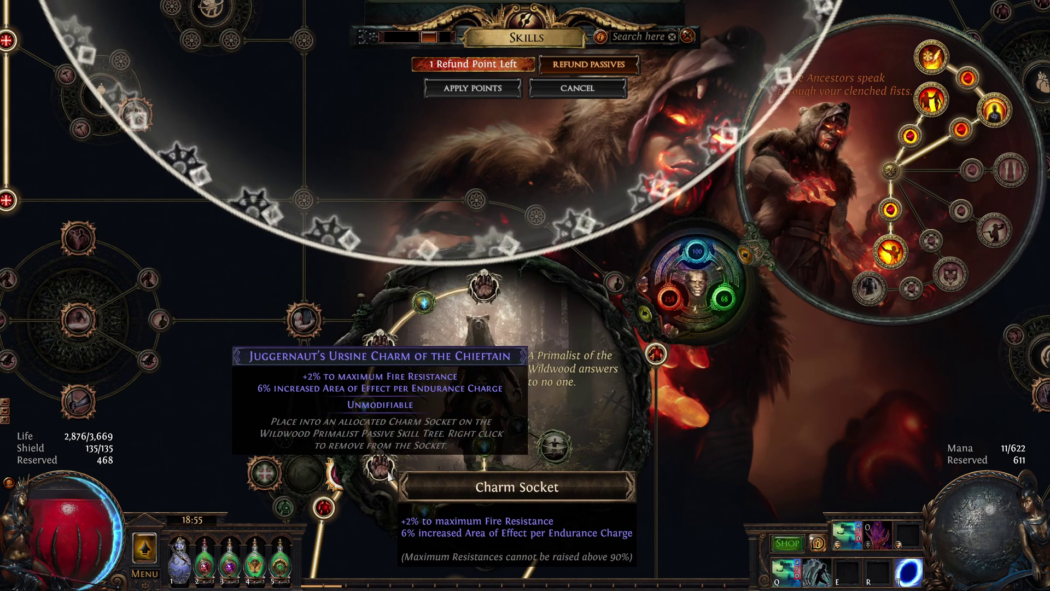
mouse_move(384, 345)
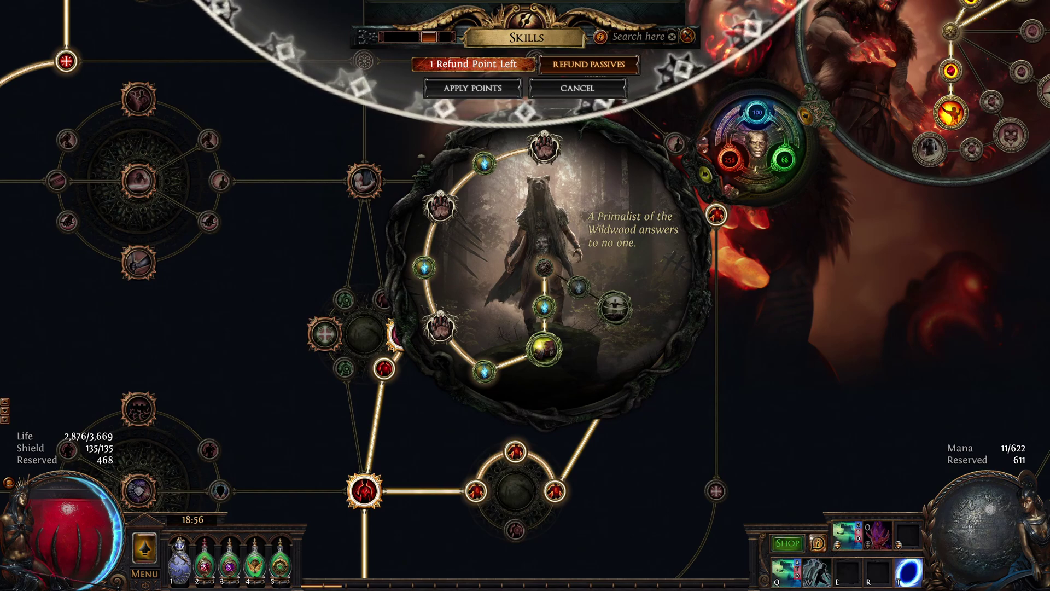
Switch to the browser and load poewiki.net/wiki/Charm in a new tab
key(super)
click(98, 583)
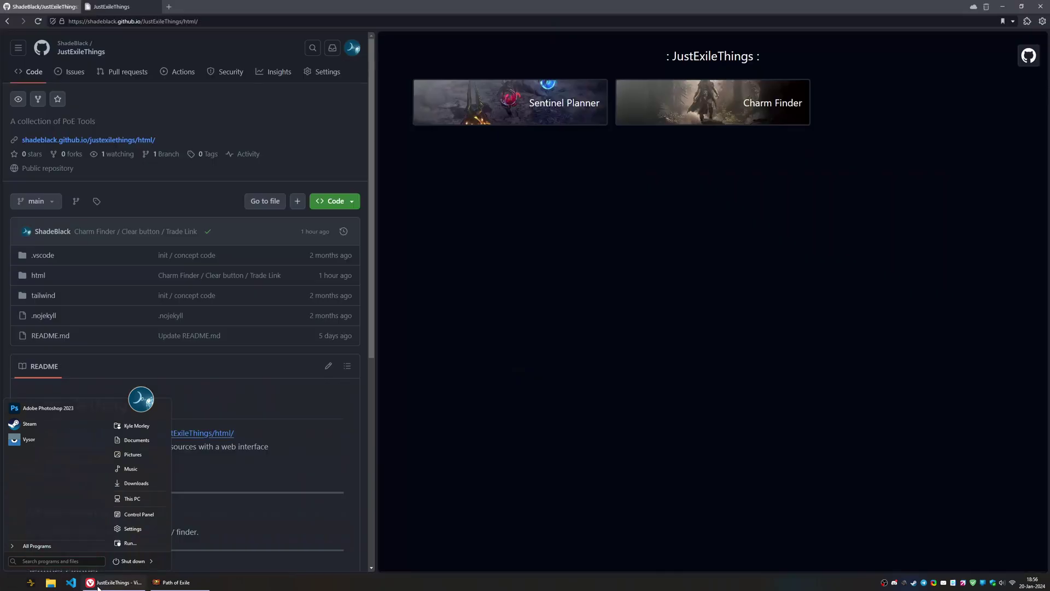
click(169, 7)
text(https://www.poewiki.net/wiki/Charm)
key(Return)
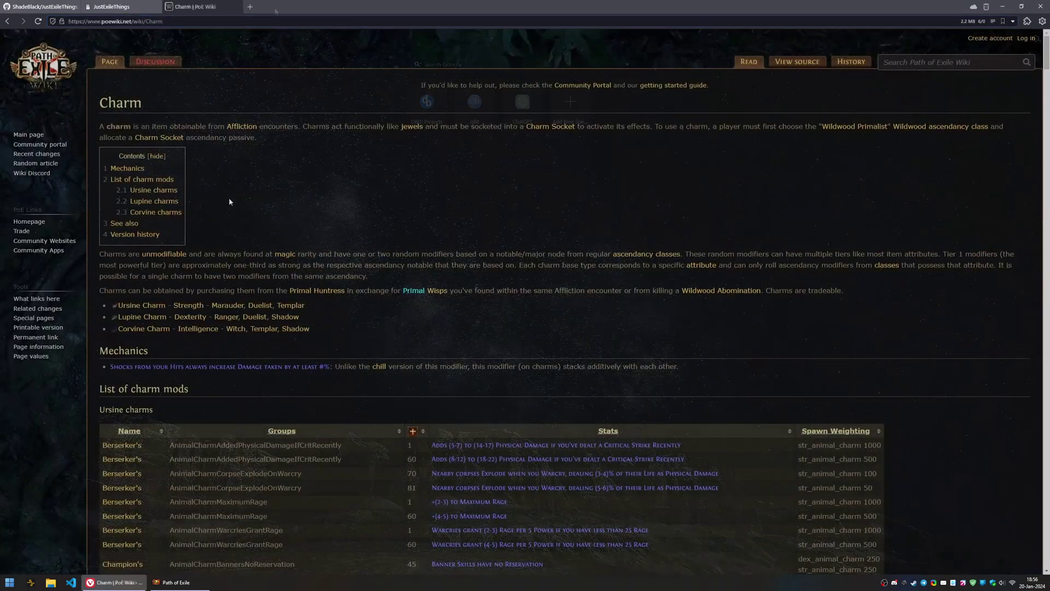
scroll(886, 347, down, 4)
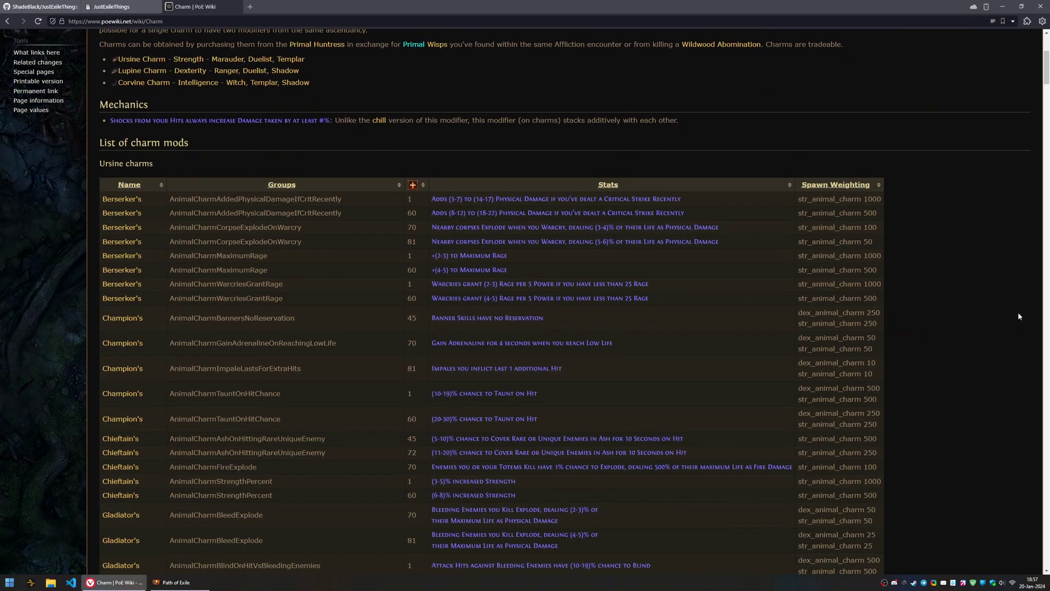
scroll(954, 318, up, 3)
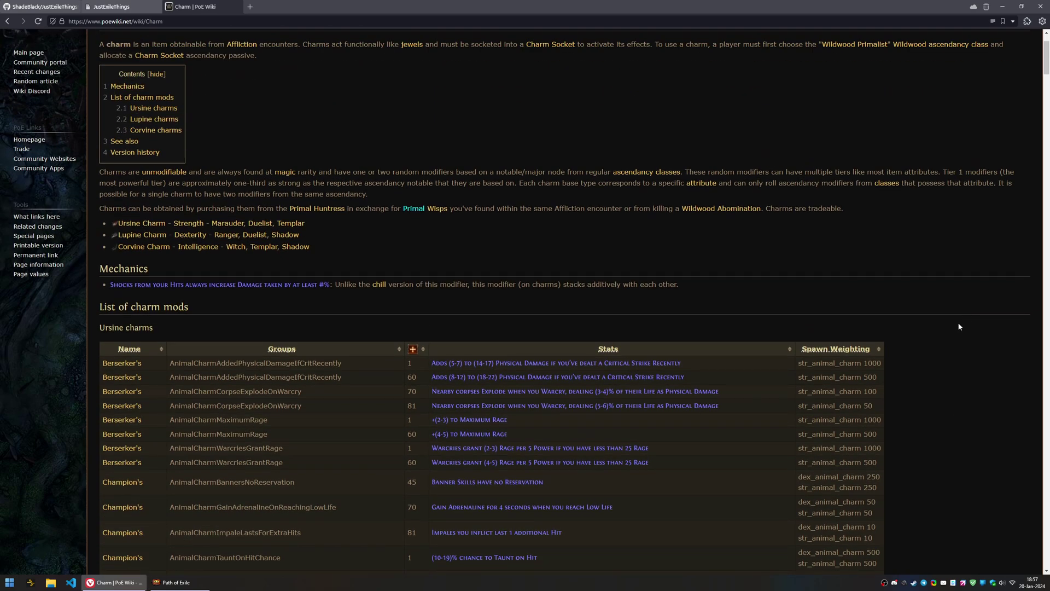
Load Craft of Exile in another tab, close it, and zoom the Charm article in
click(248, 7)
text(craftofexile.com)
key(Return)
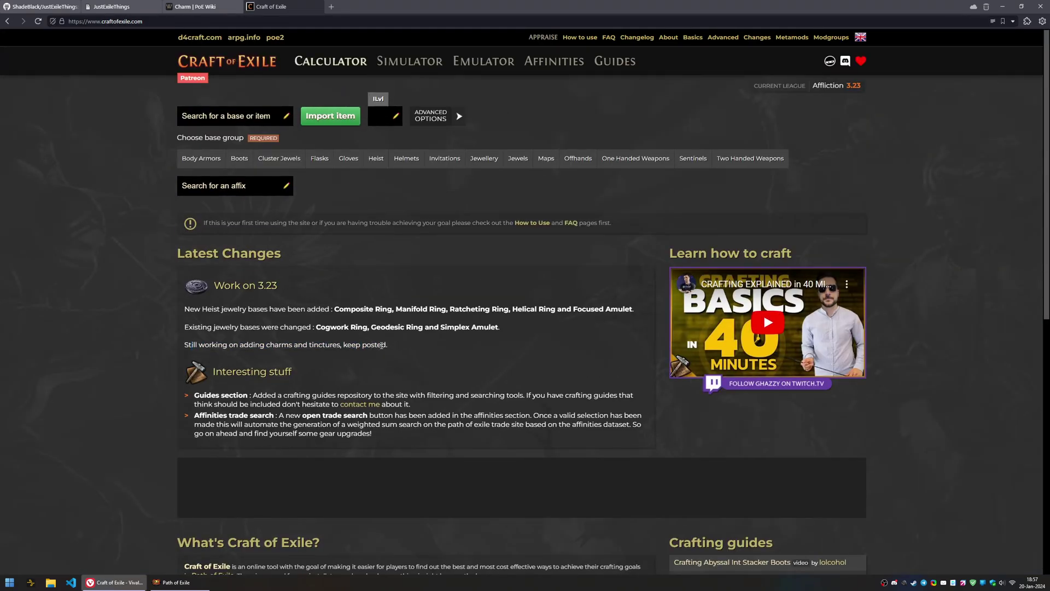
middle_click(294, 4)
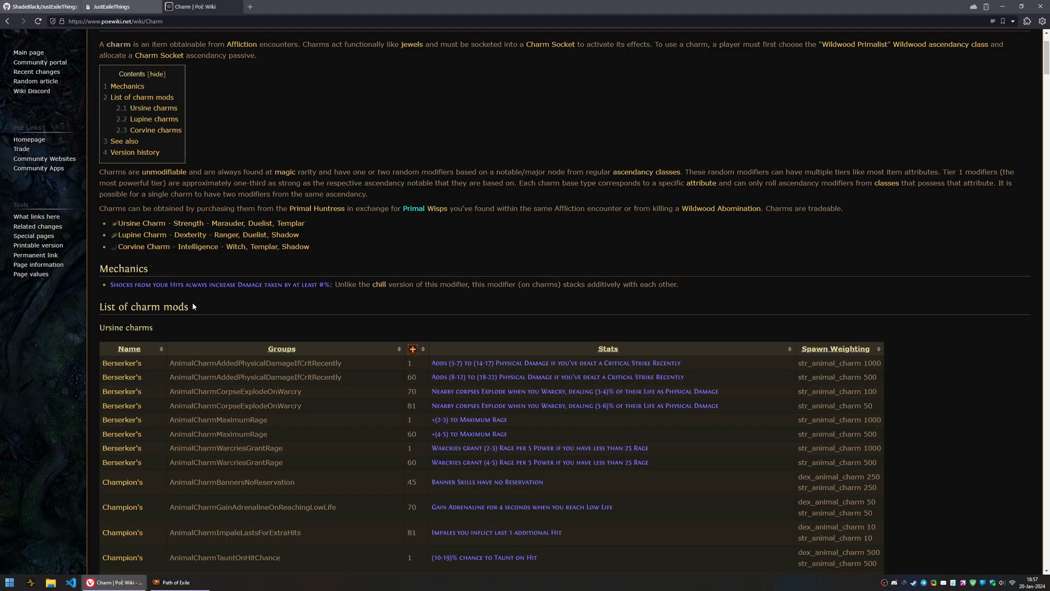
scroll(241, 284, up, 3)
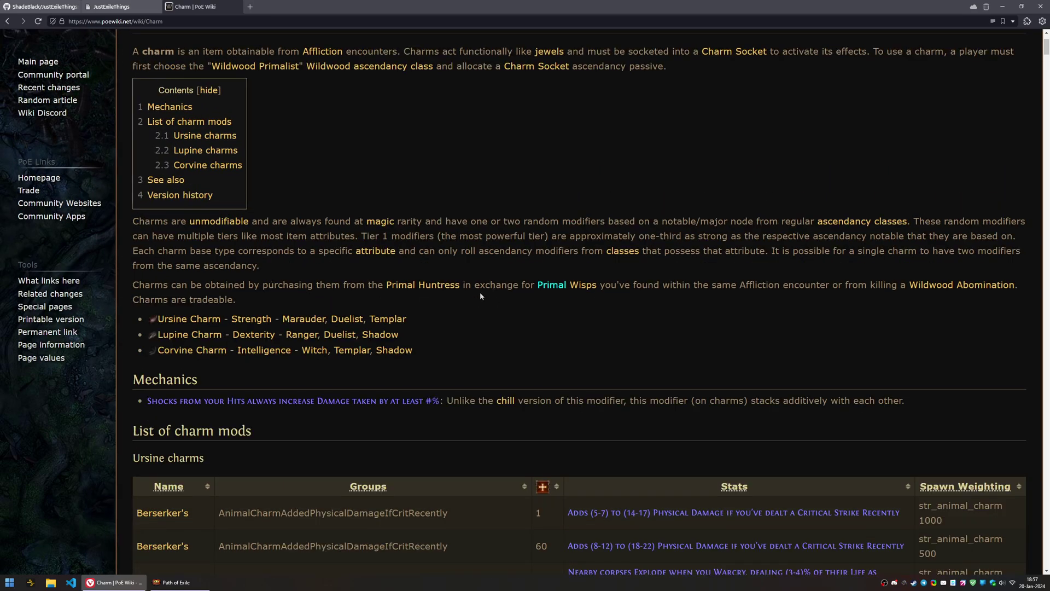
scroll(490, 293, up, 2)
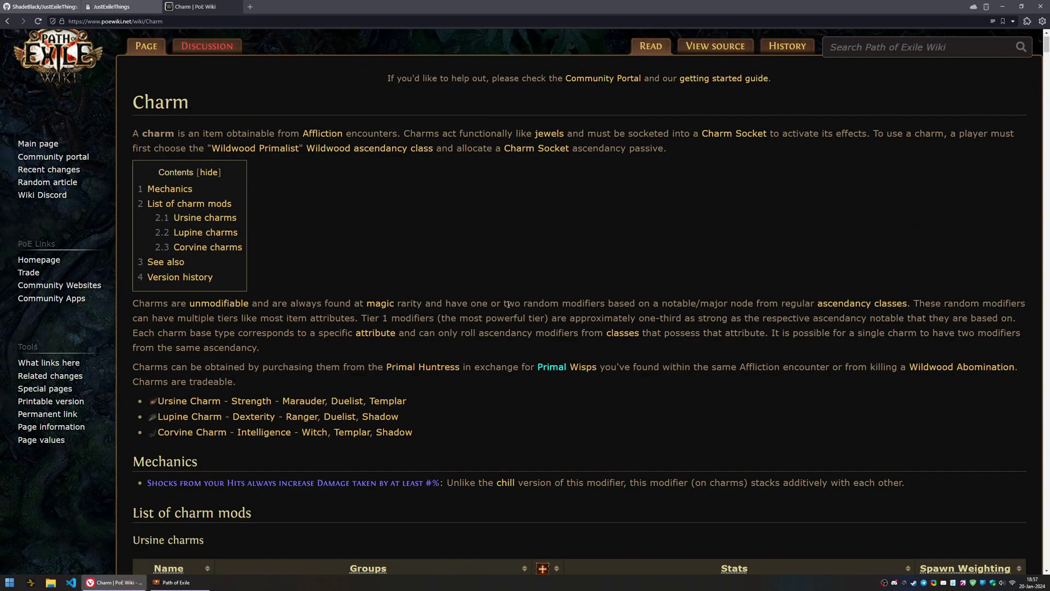
scroll(508, 304, down, 3)
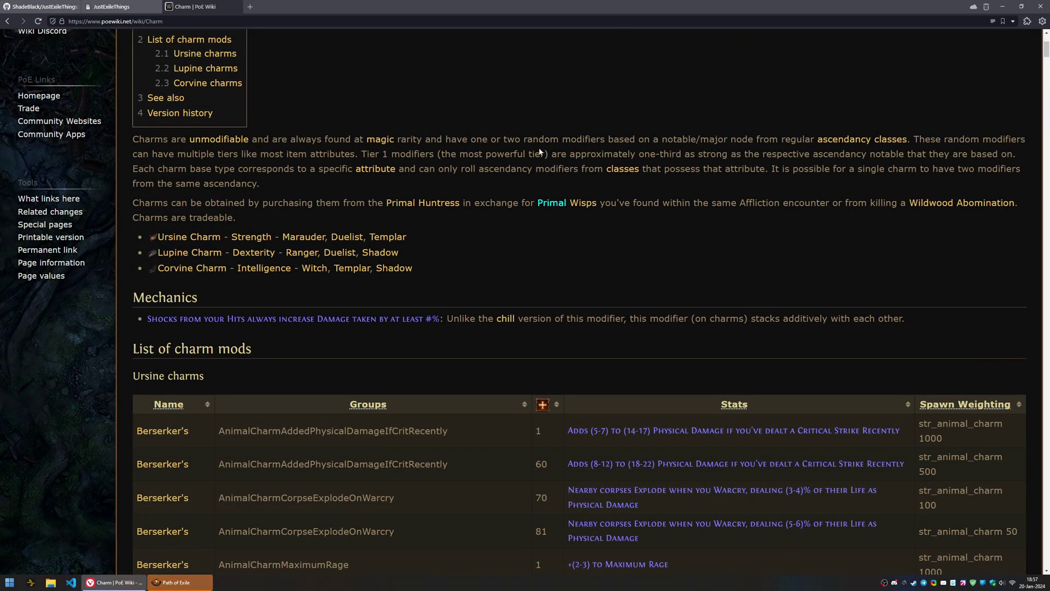
Back in the game, invite the whispering player to the party from chat
key(alt+Tab)
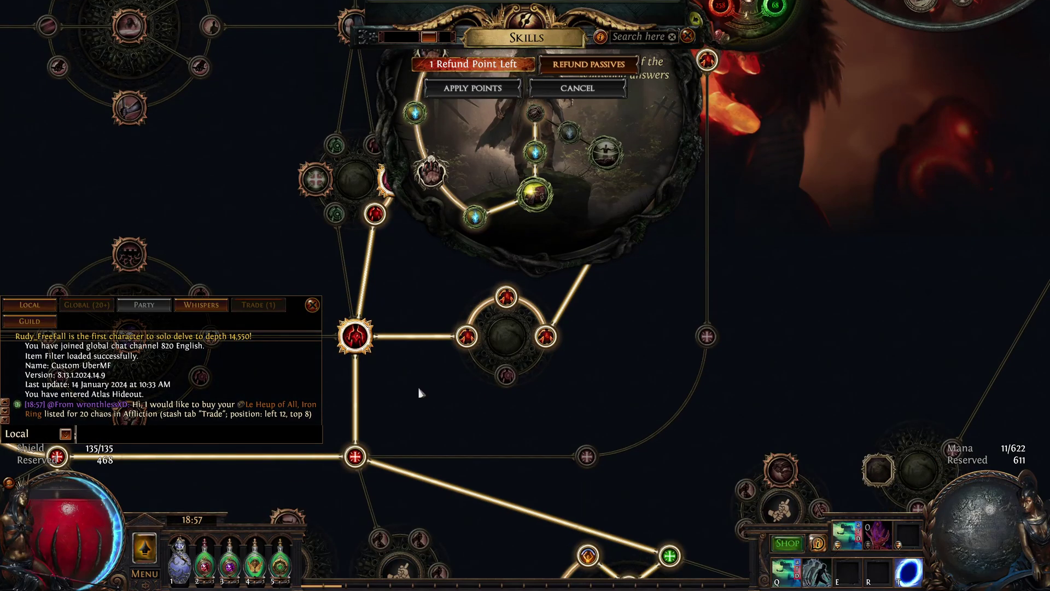
click(107, 406)
click(141, 407)
Close the passive tree and turn on do-not-disturb with the /dnd chat command
key(Escape)
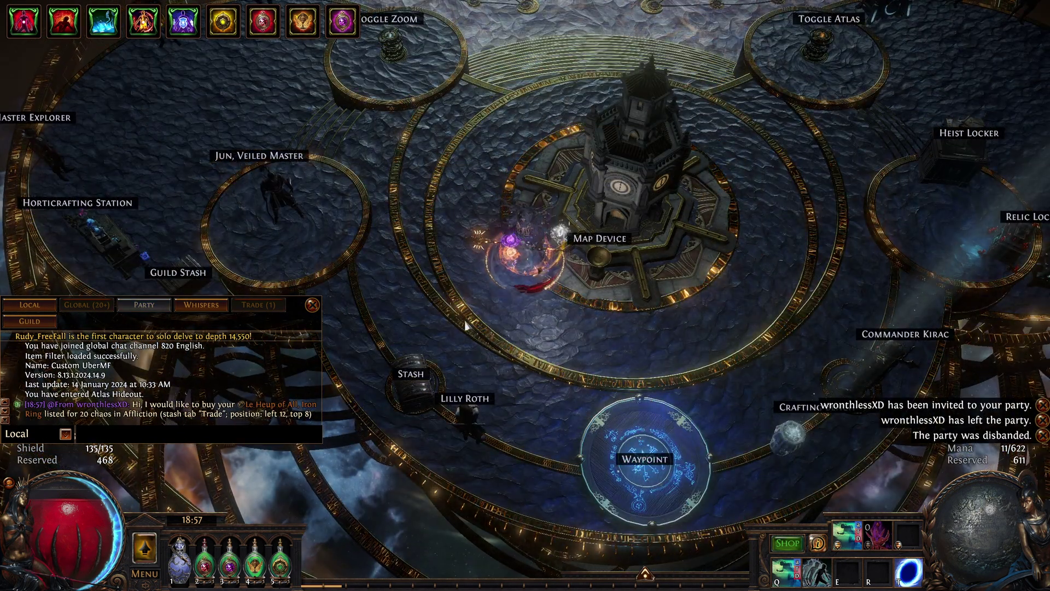
text(/dnd)
key(Return)
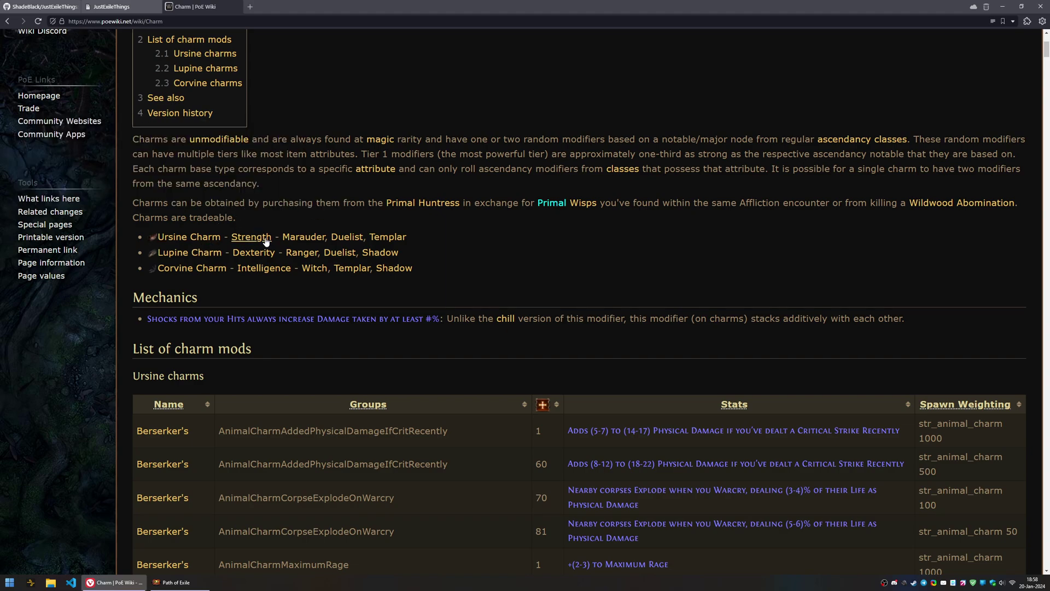
Scroll the Ursine charms table, highlighting str_animal_charm and dex_animal_charm spawn weighting tags in Champion's rows
mouse_move(192, 270)
scroll(437, 237, down, 2)
double_click(936, 342)
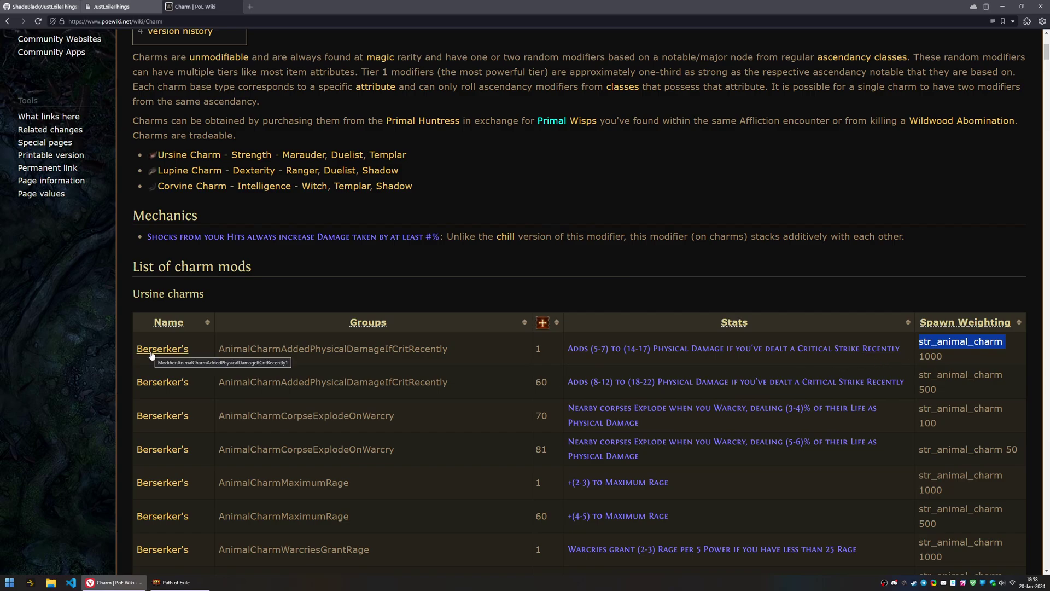
scroll(151, 356, down, 2)
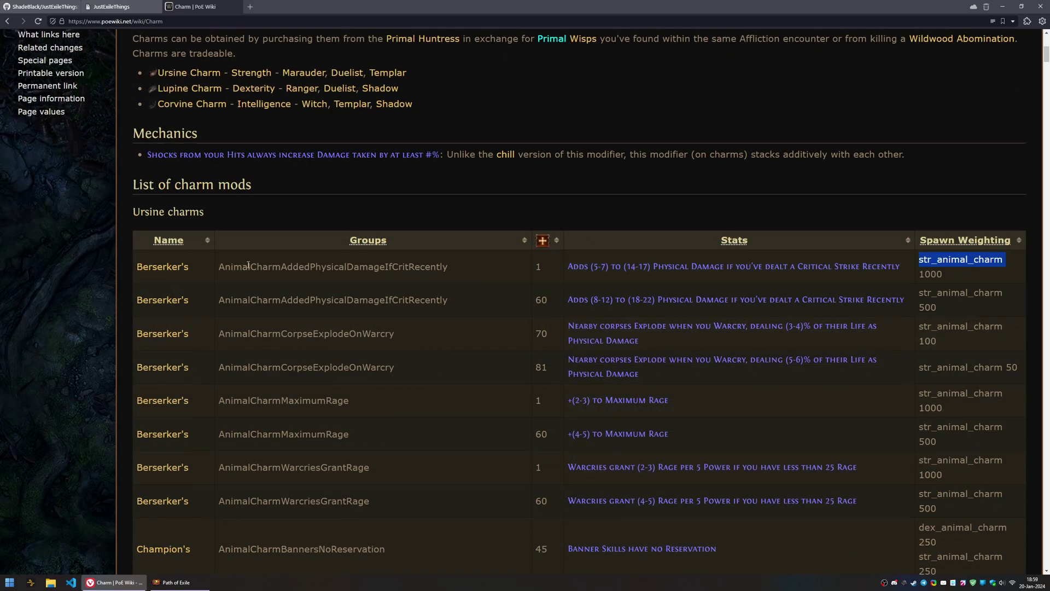
scroll(943, 339, down, 6)
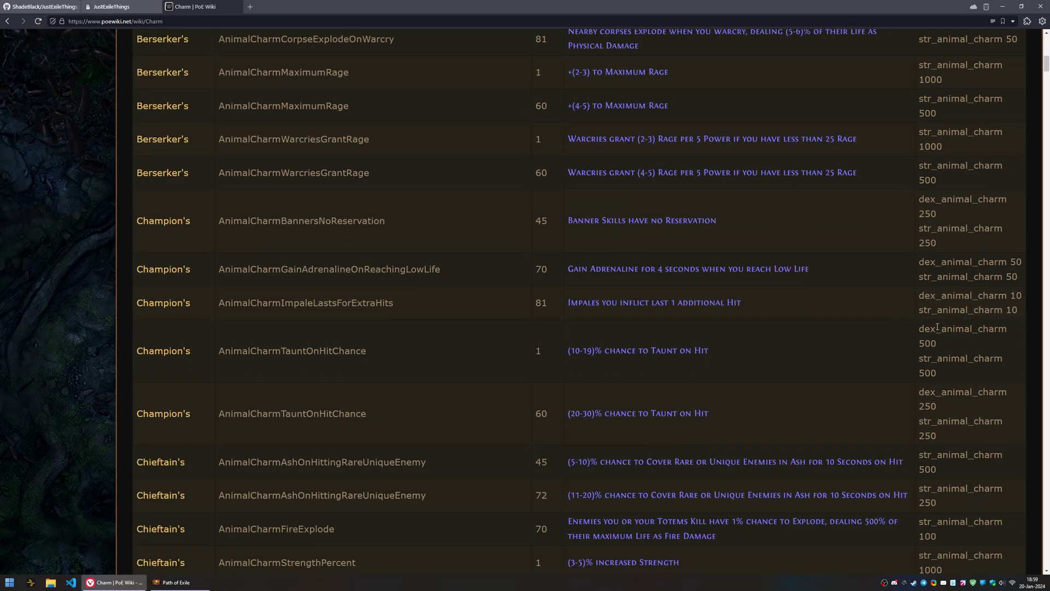
double_click(927, 261)
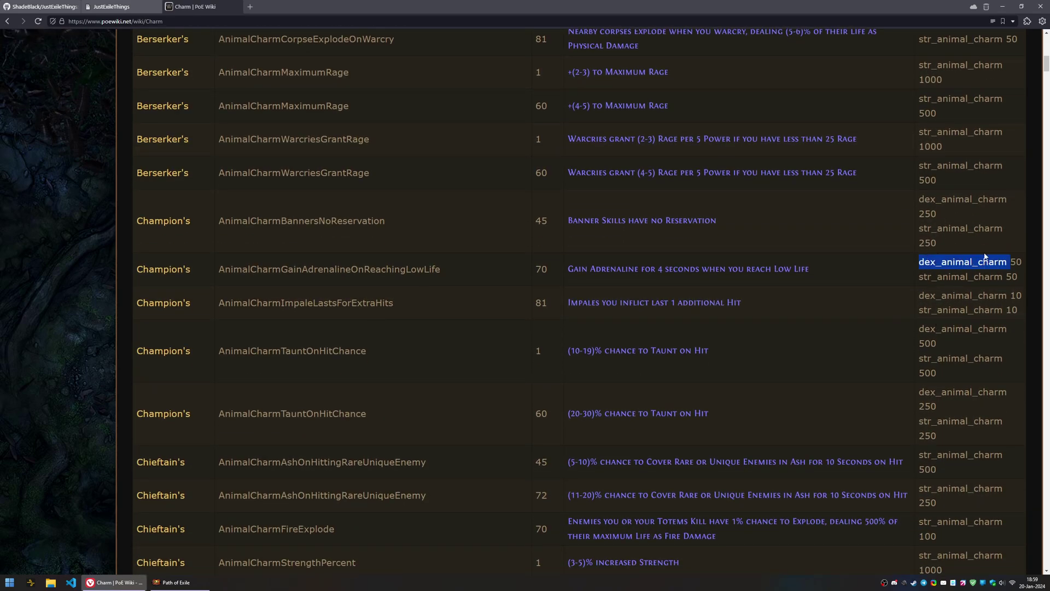
double_click(943, 276)
scroll(98, 373, up, 9)
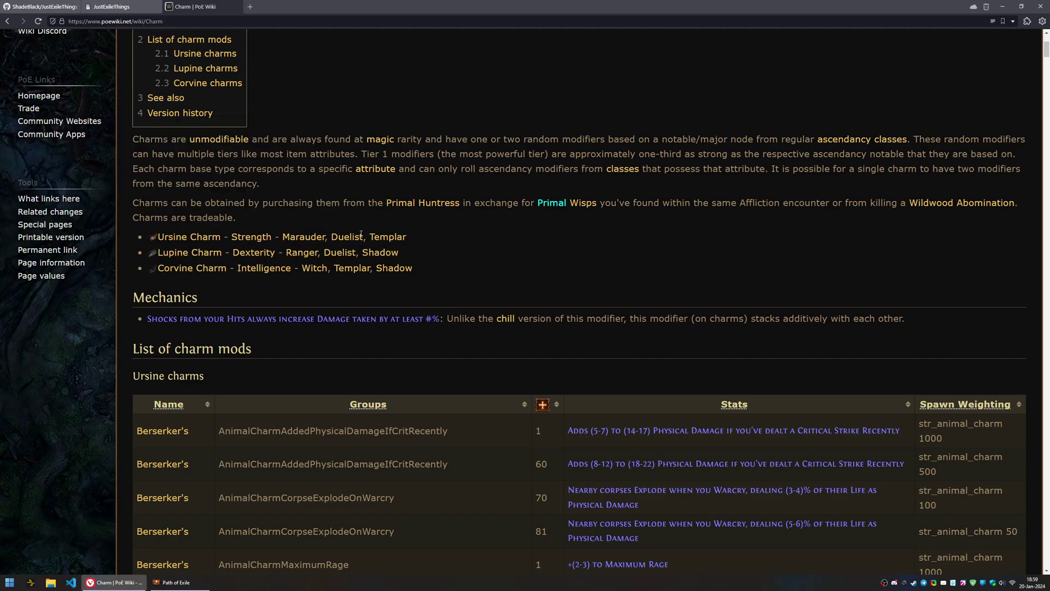
scroll(631, 277, down, 6)
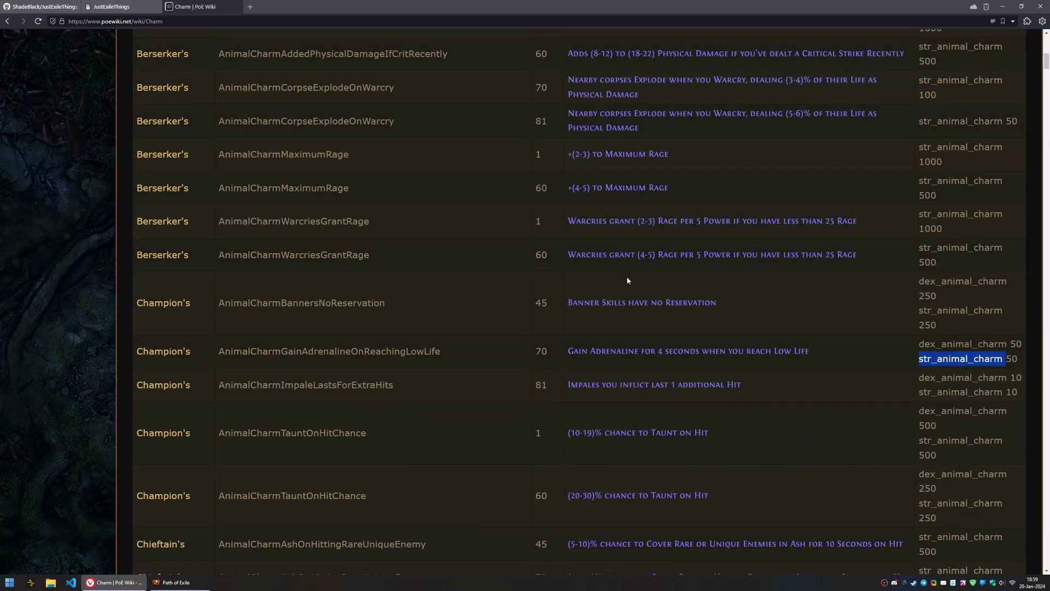
scroll(465, 290, up, 3)
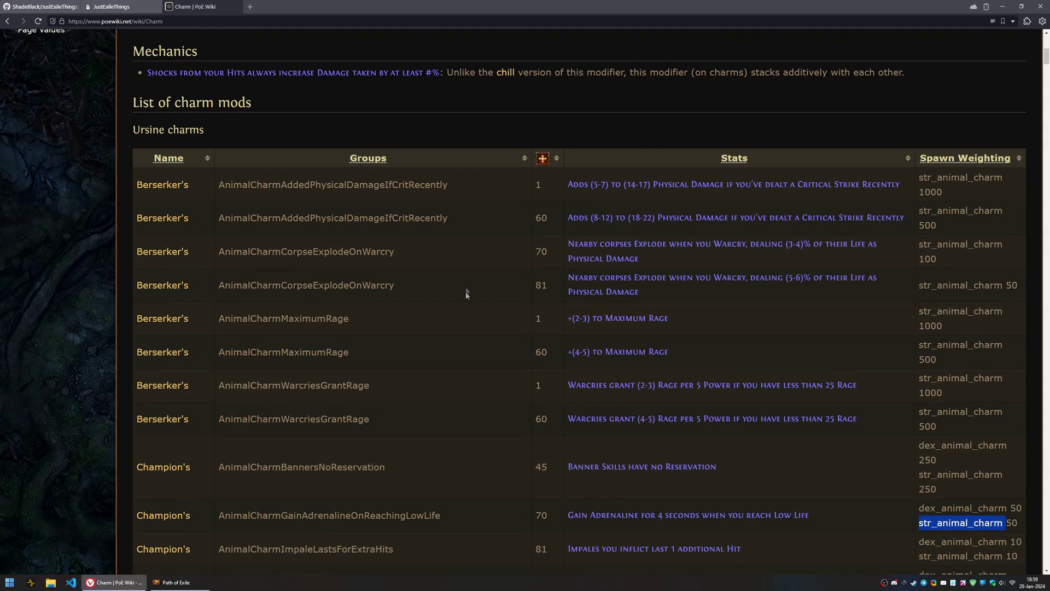
scroll(462, 231, down, 1)
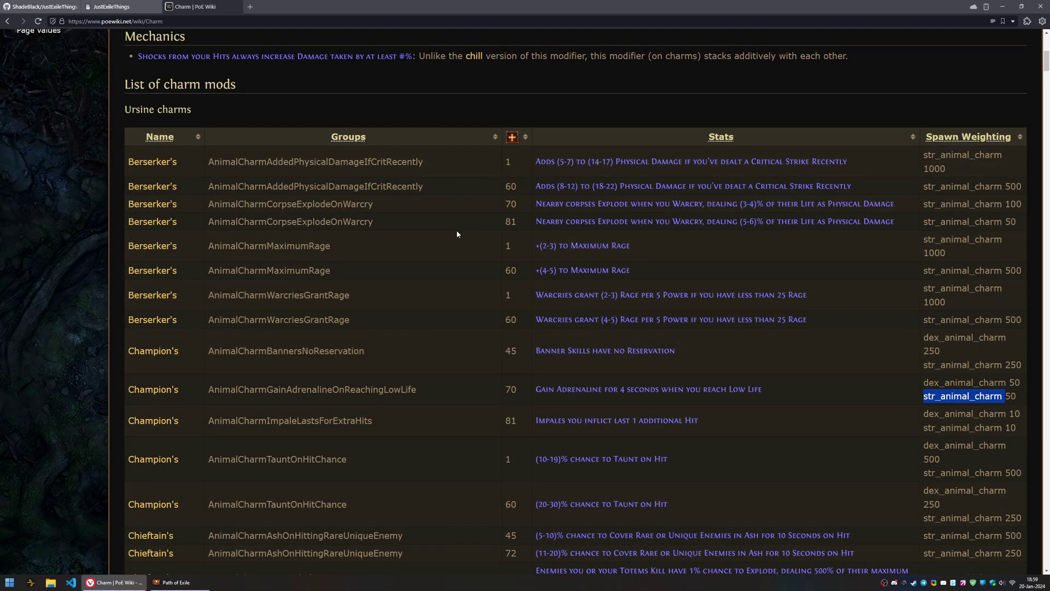
Highlight the Gain Adrenaline row's dex_animal_charm tag and the 'Banner Skills have no Reservation' stat
double_click(964, 382)
scroll(625, 431, down, 2)
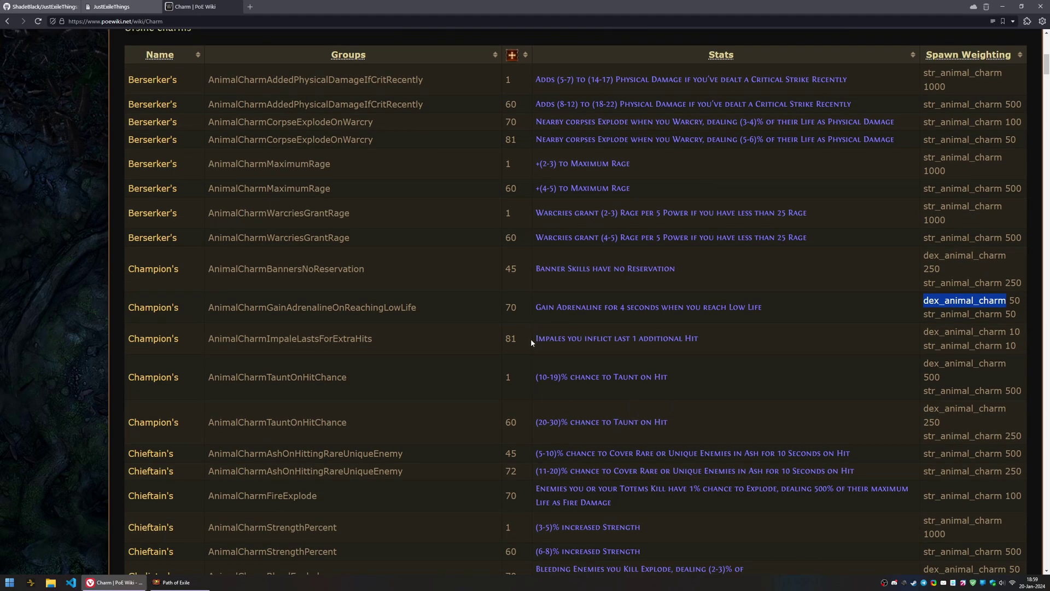
drag(709, 271, 527, 272)
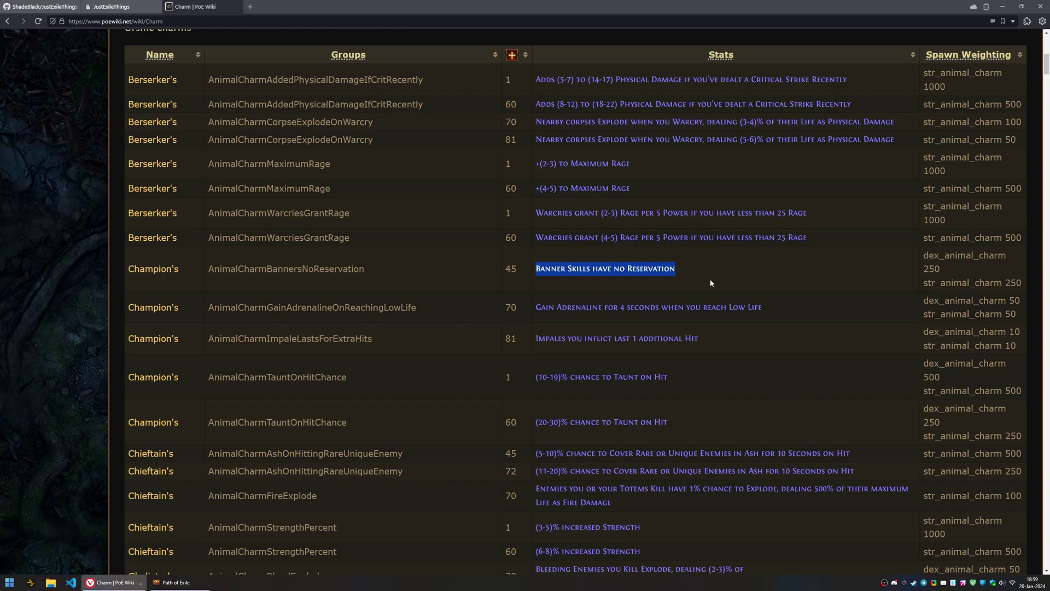
click(947, 255)
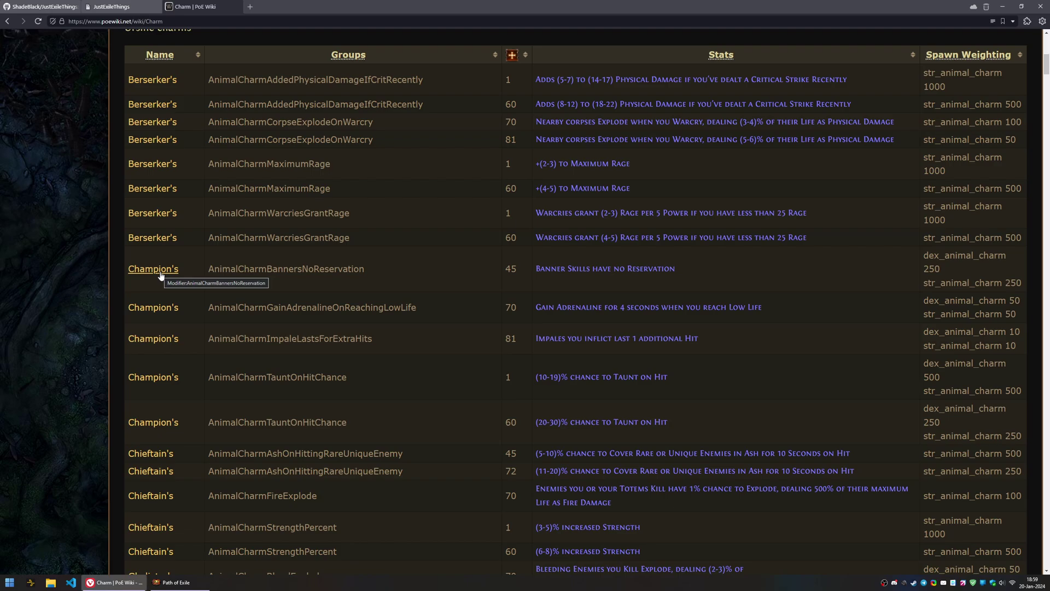
scroll(159, 125, up, 2)
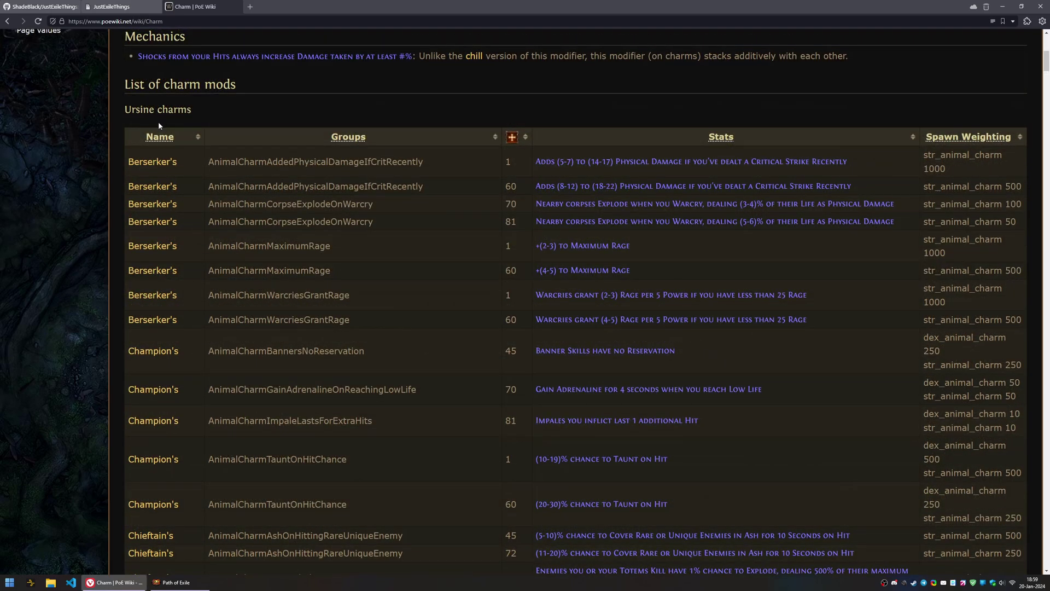
drag(125, 109, 191, 110)
scroll(187, 150, down, 2)
click(790, 269)
Reselect the banner no-reservation stat and weightings, then scroll to the Berserker, Champion and Chieftain suffixes
drag(700, 267, 557, 272)
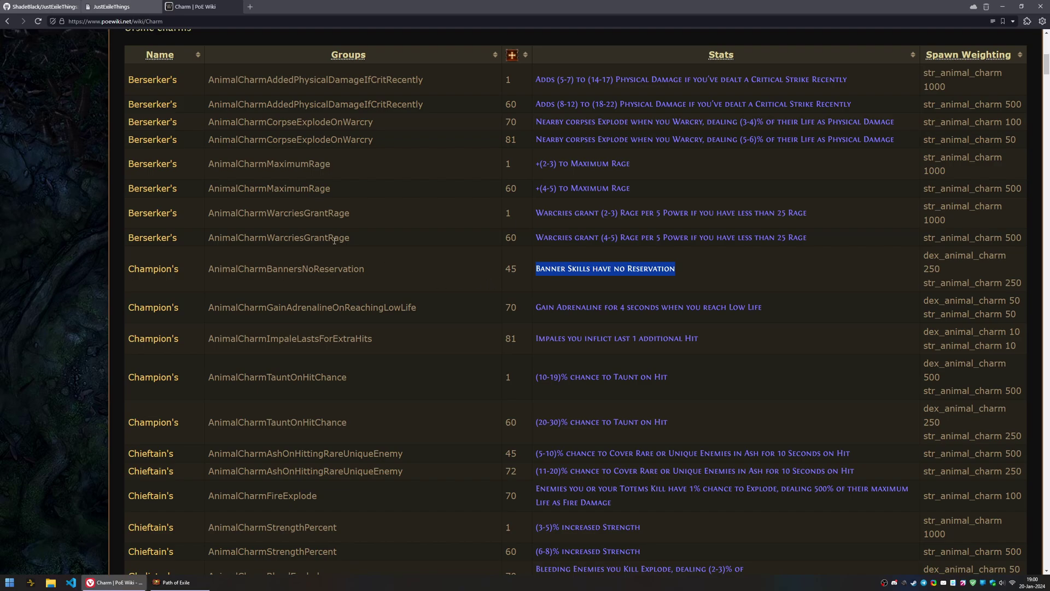
click(758, 262)
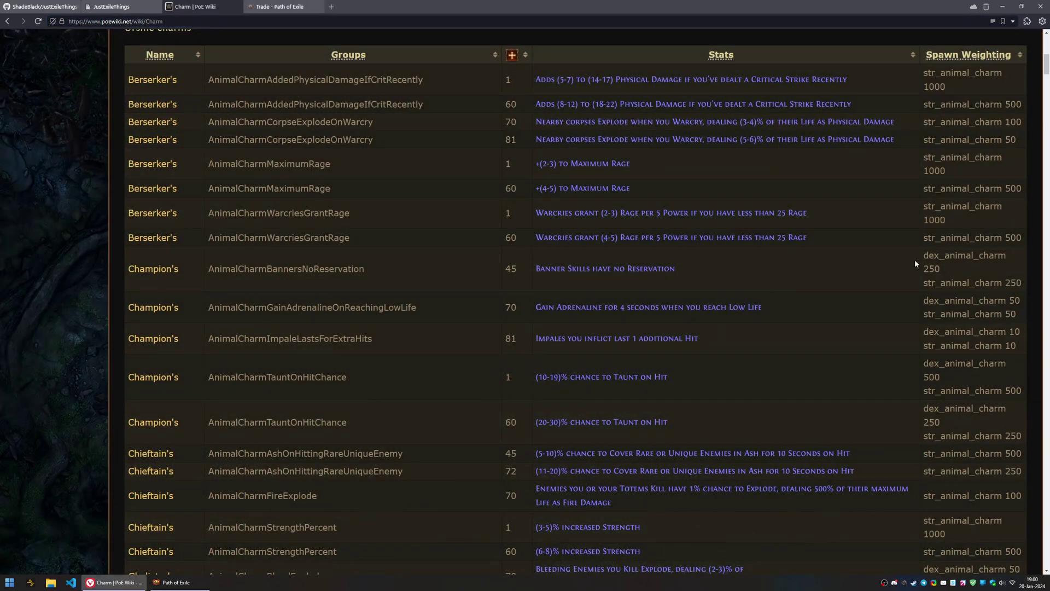
drag(943, 255, 969, 280)
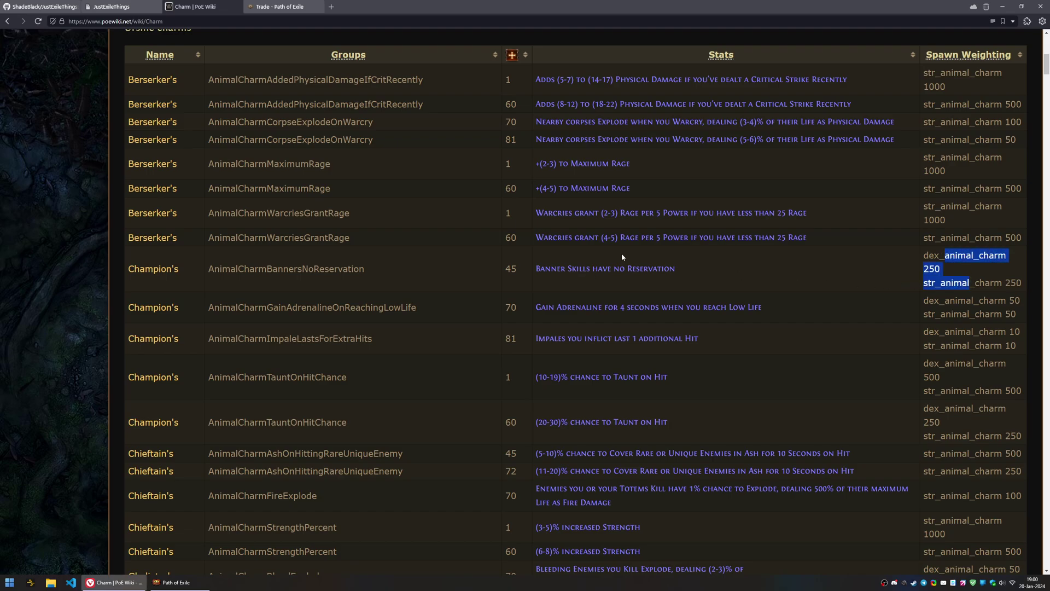
scroll(260, 249, down, 20)
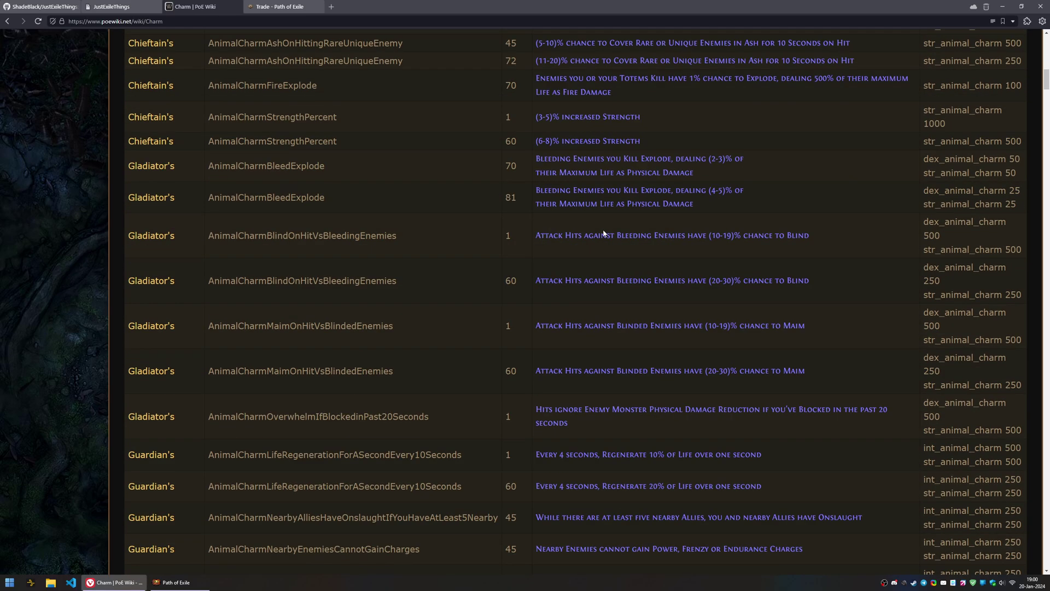
scroll(257, 248, down, 2)
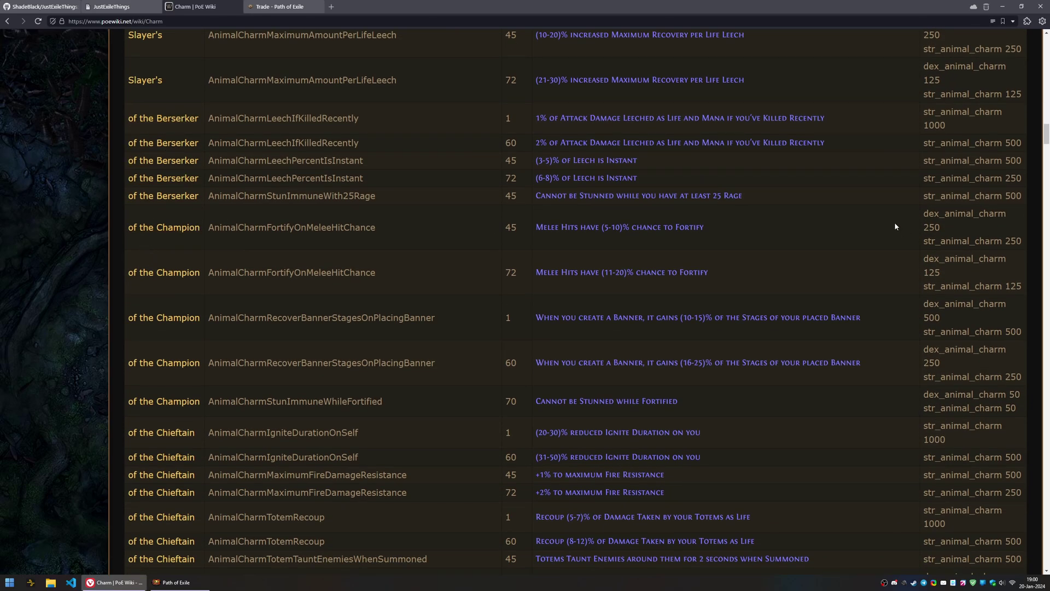
Find 'str' on the page and highlight the Leech is Instant and 25 Rage stun-immunity mods
key(ctrl+f)
text(str)
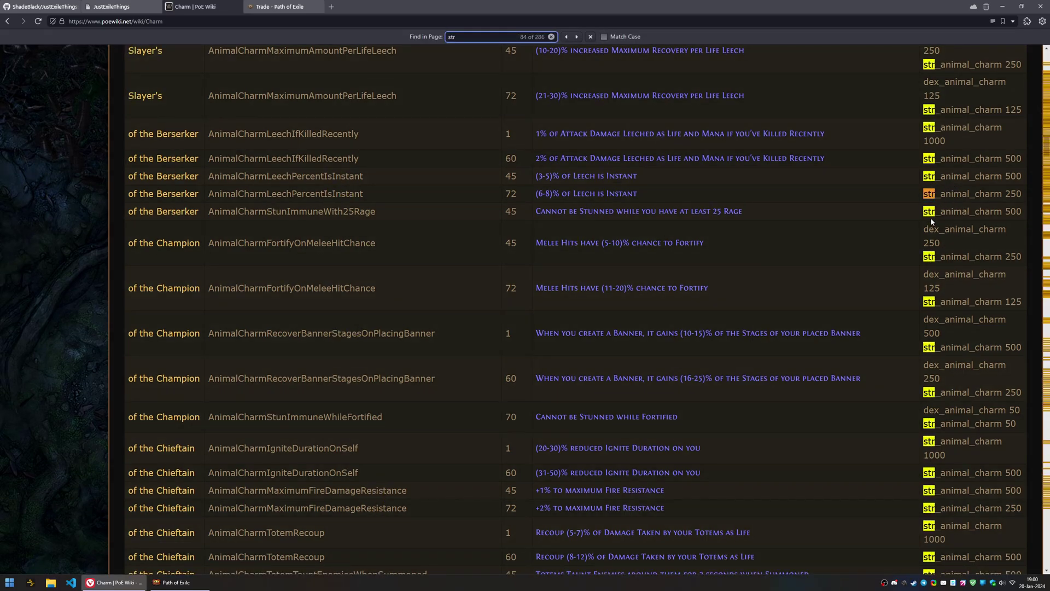
scroll(199, 336, down, 1)
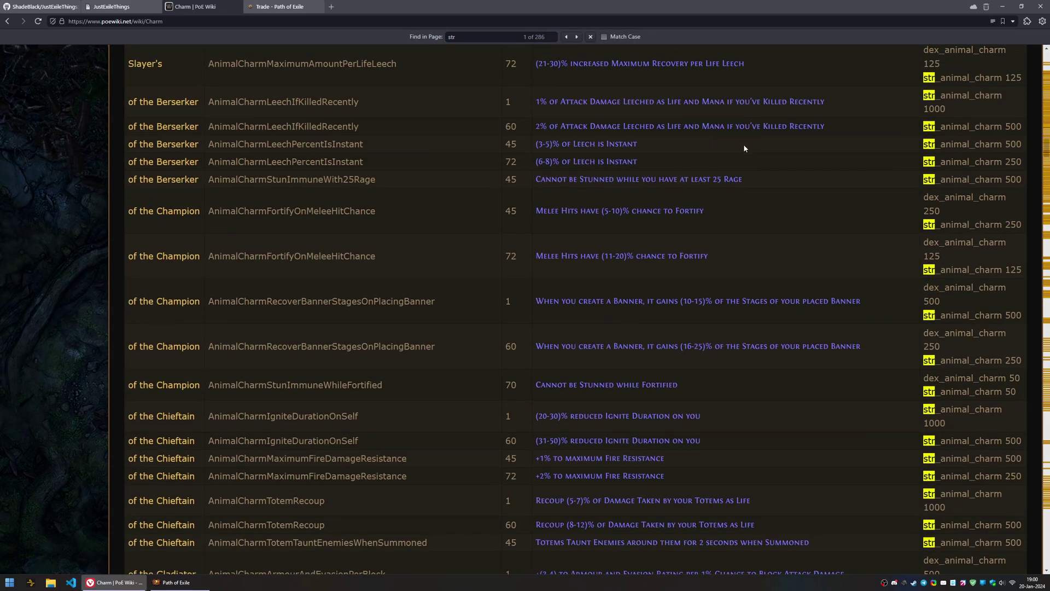
drag(553, 145, 664, 143)
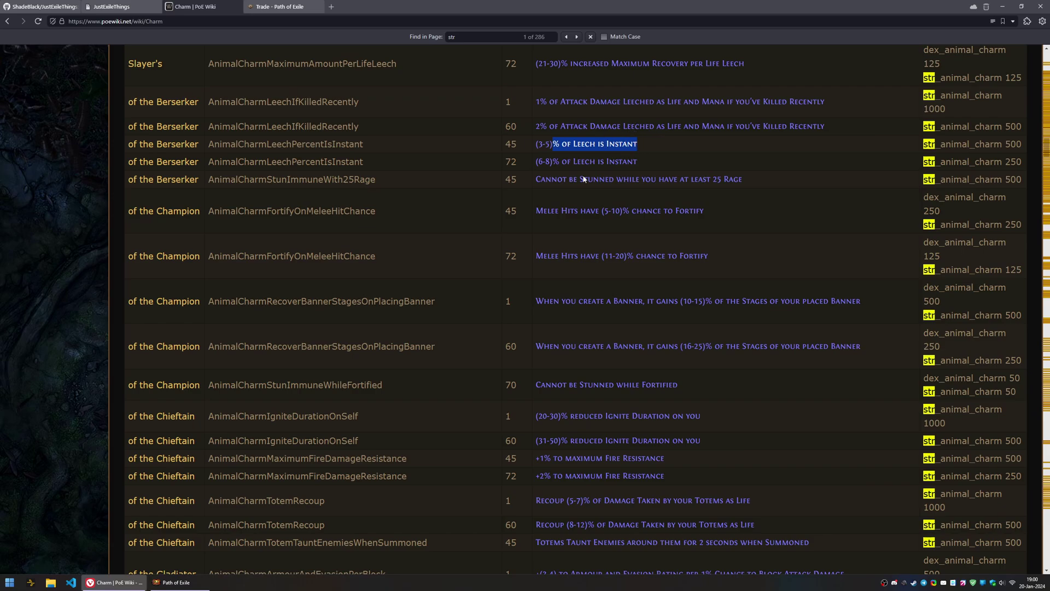
drag(584, 179, 707, 180)
Scroll through the 286 'str' matches, marking the dex weighting in a Gladiator row
scroll(891, 278, down, 9)
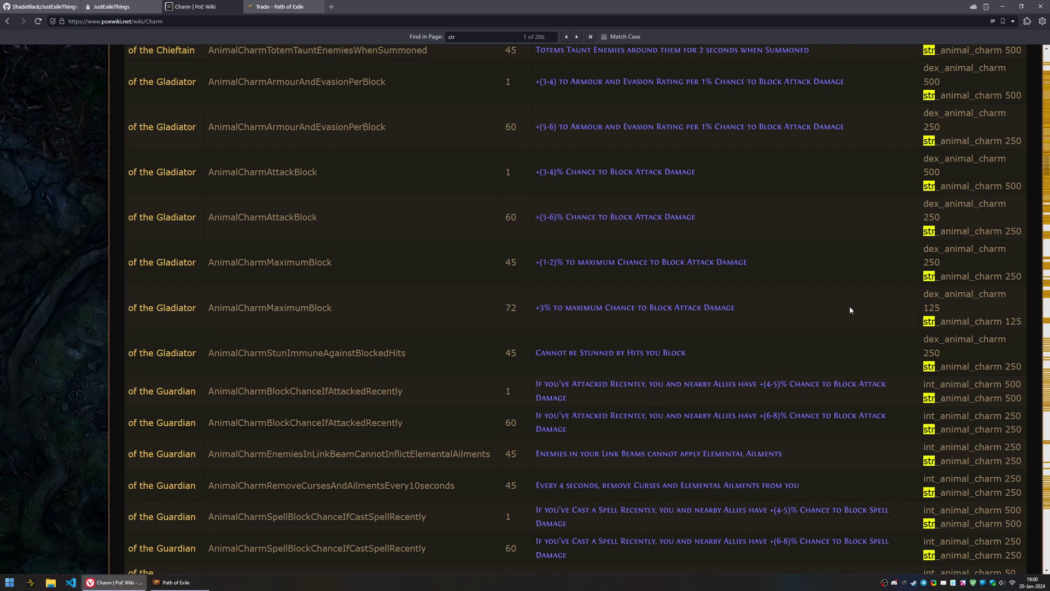
drag(923, 294, 941, 296)
scroll(838, 297, down, 9)
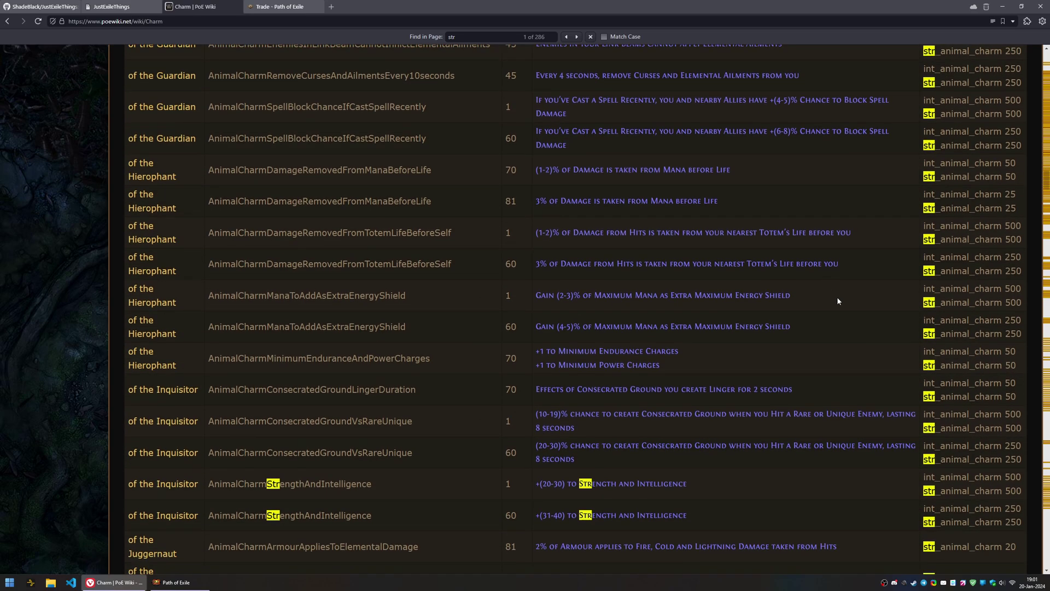
scroll(892, 317, down, 6)
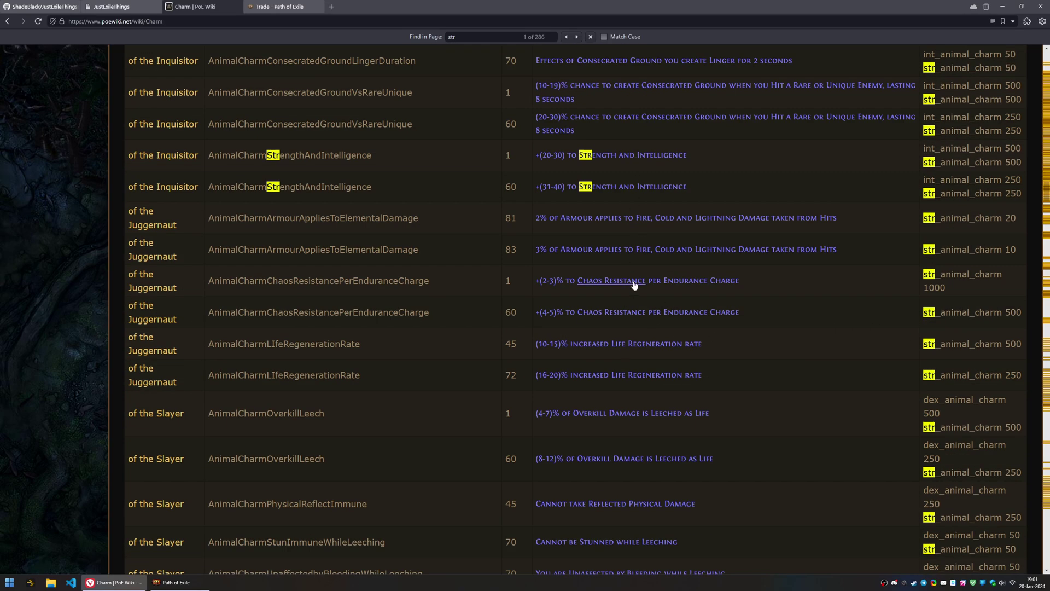
scroll(122, 186, up, 8)
scroll(166, 398, down, 18)
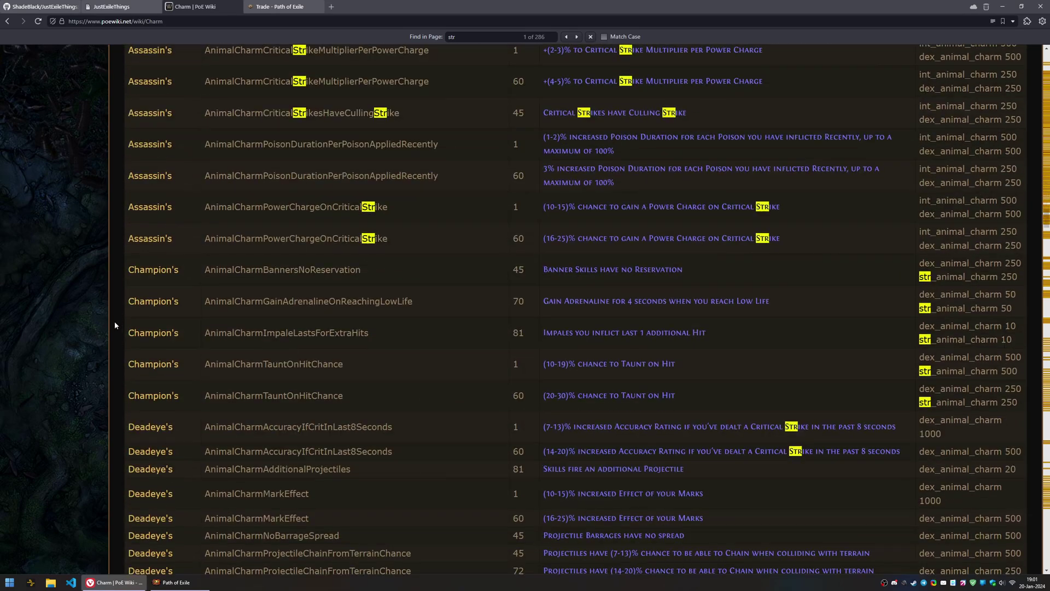
scroll(260, 286, up, 7)
scroll(246, 295, down, 20)
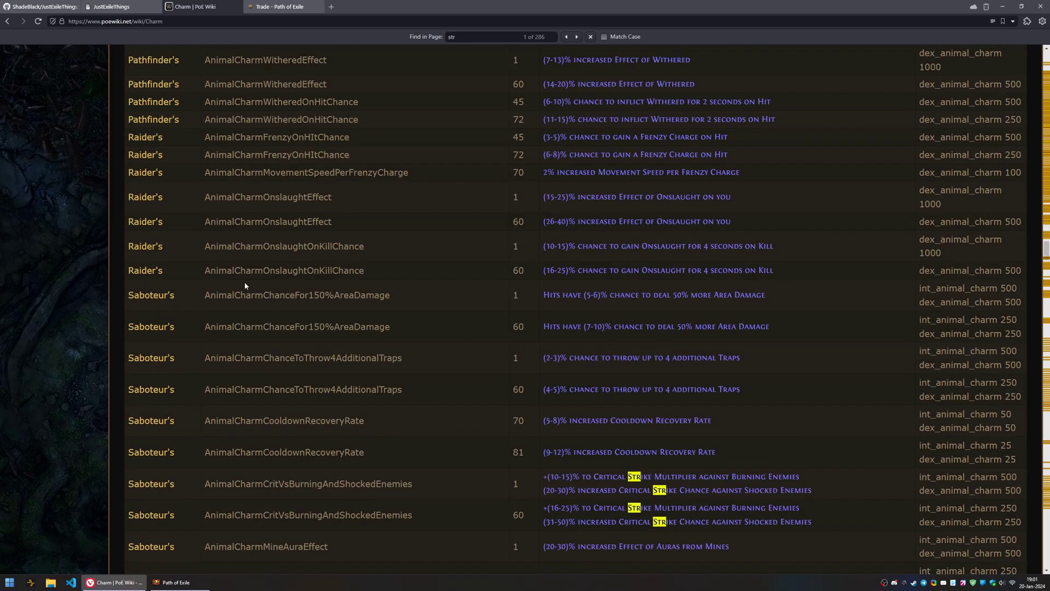
scroll(234, 288, down, 12)
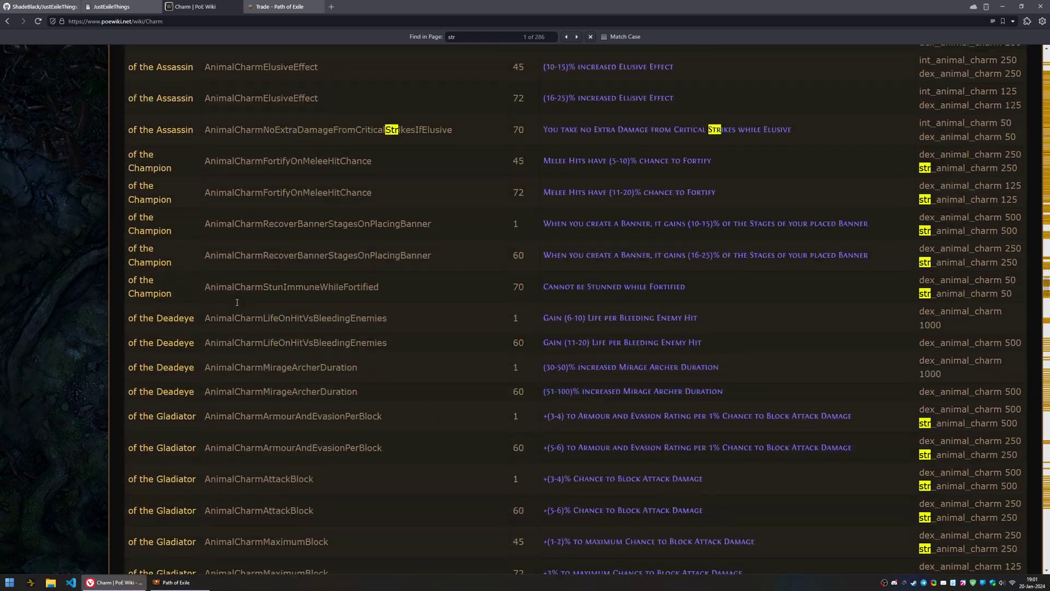
scroll(638, 378, up, 20)
scroll(638, 377, up, 20)
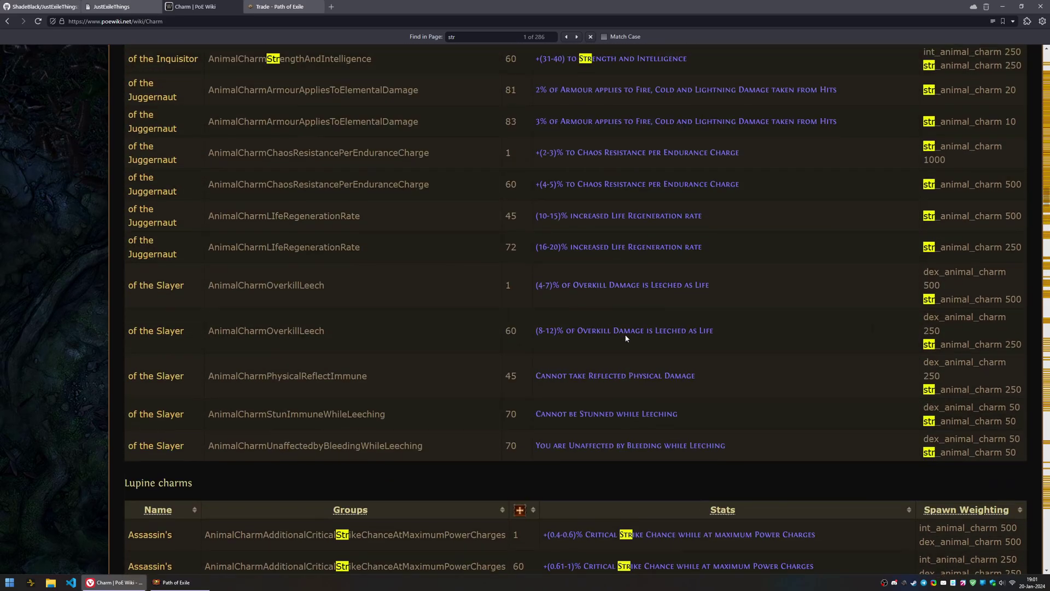
Add 'Banner Skills have no Reservation' as a stat filter in the trade search
click(251, 5)
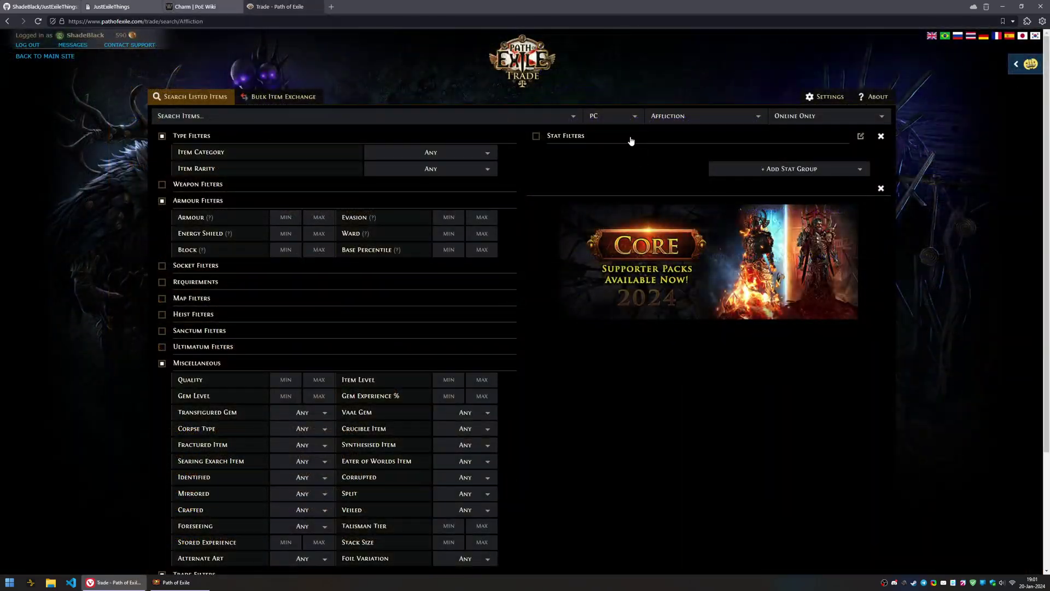
click(634, 154)
text(Banner Skills have no Reservation)
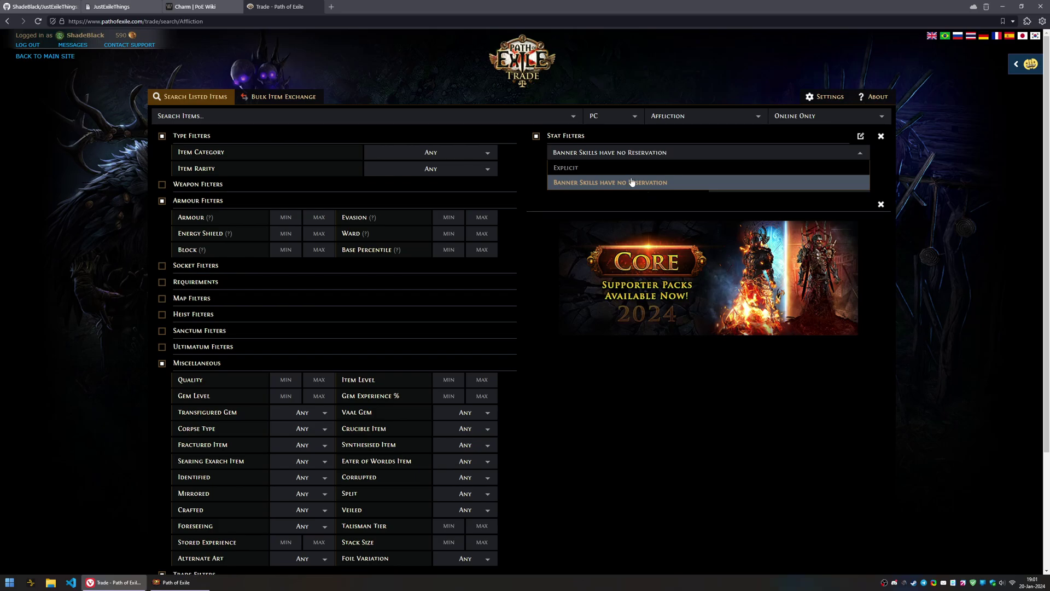
click(632, 183)
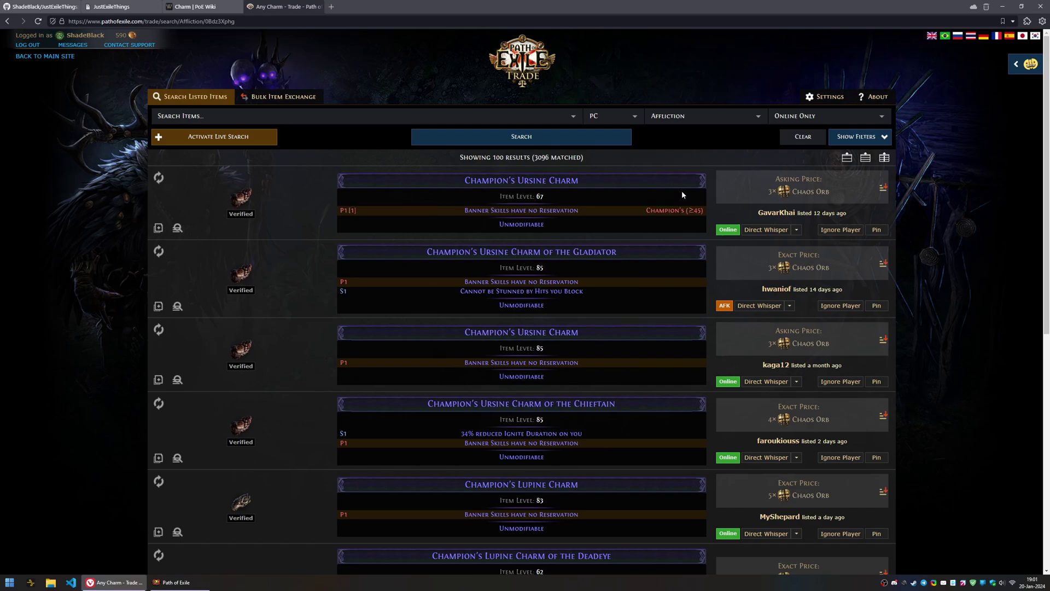
Add the pseudo '# Suffix Modifiers' filter and rerun the charm search
click(858, 137)
click(639, 173)
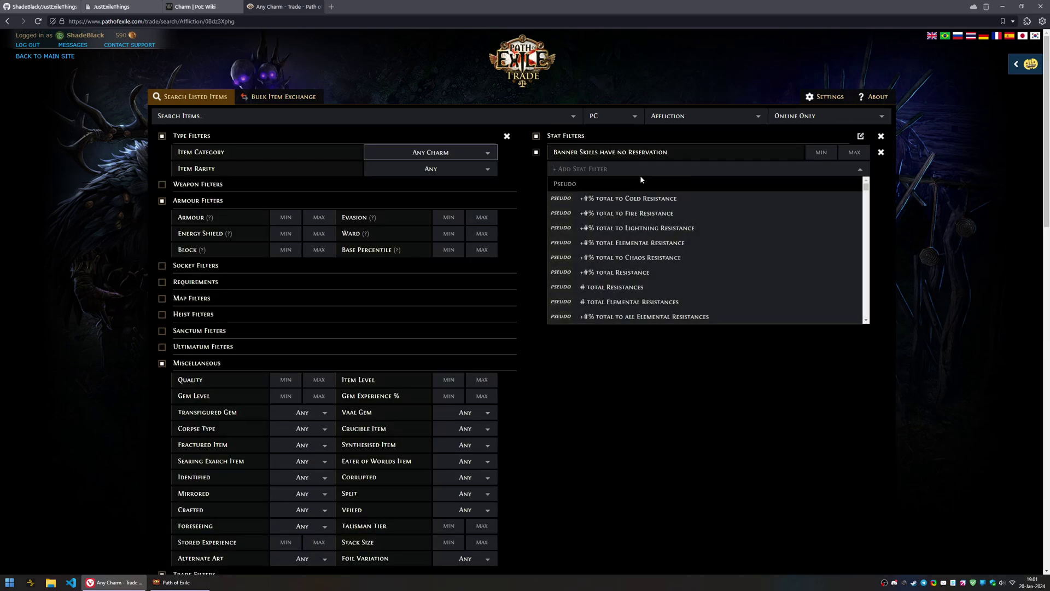
text(suffix)
key(Return)
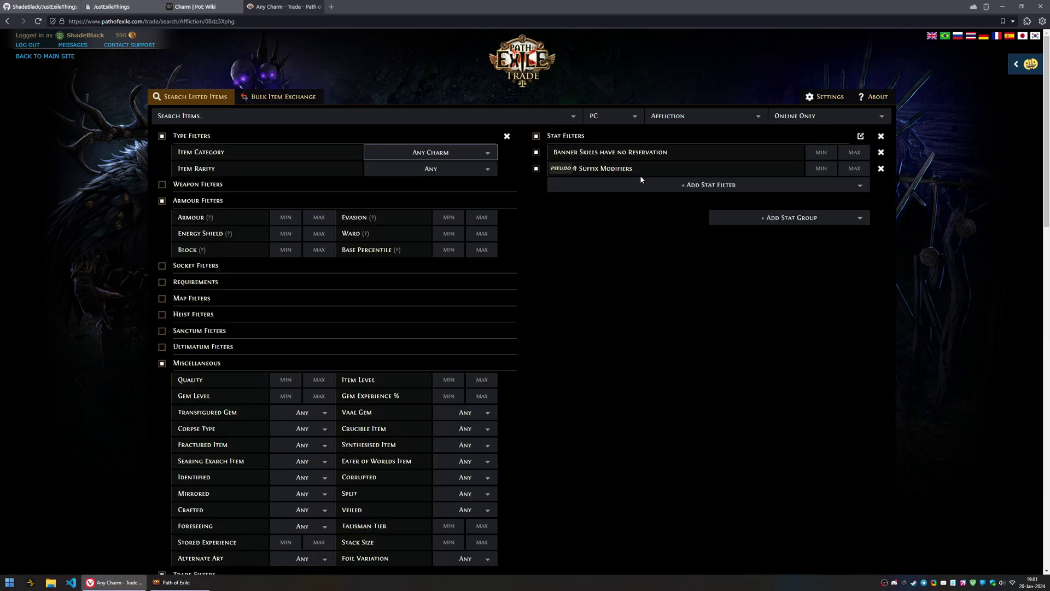
key(Return)
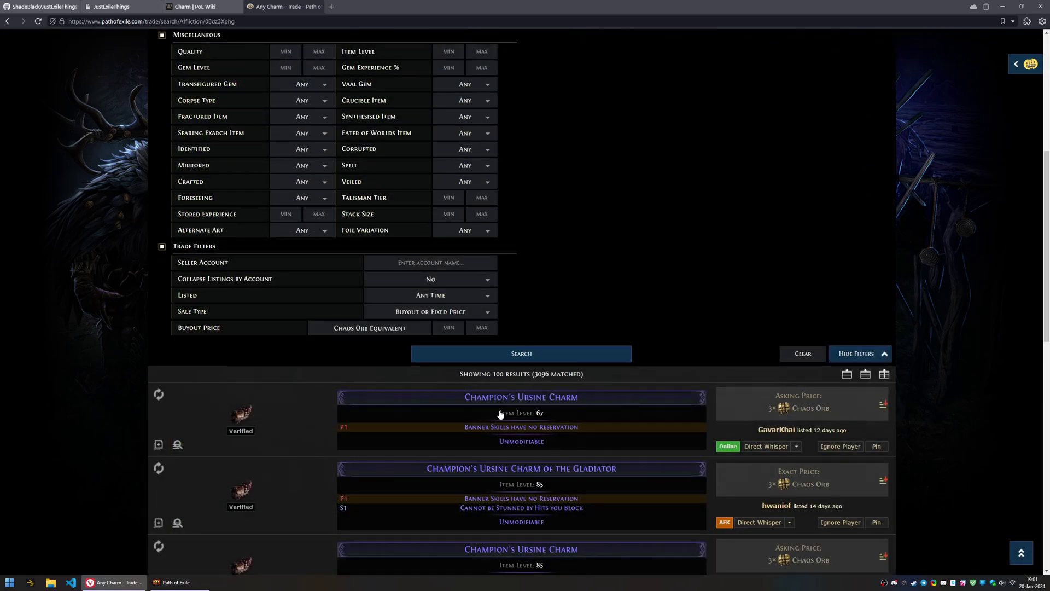
scroll(628, 315, up, 6)
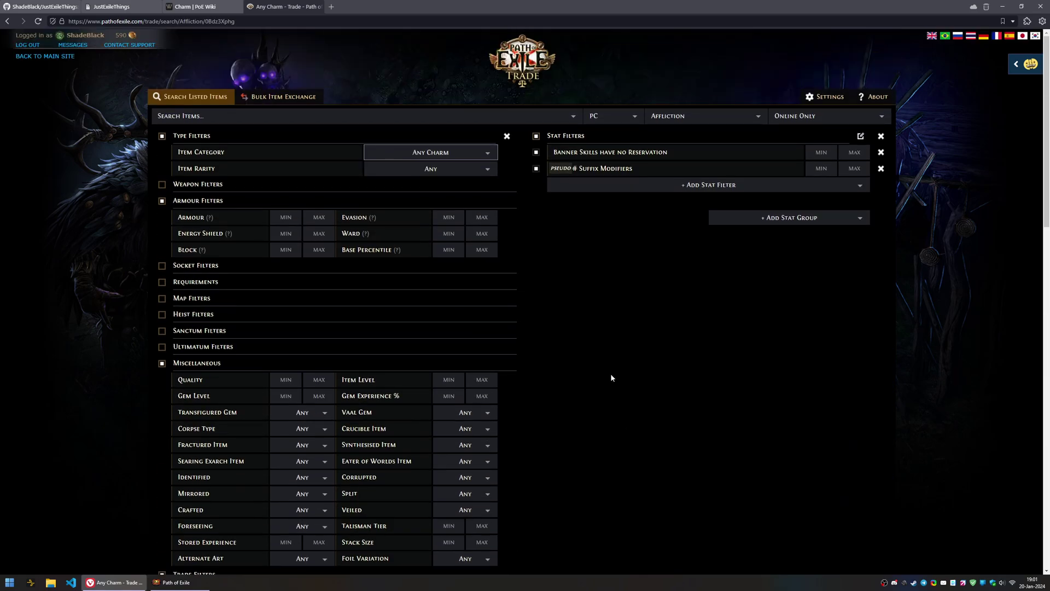
scroll(606, 383, down, 8)
click(521, 271)
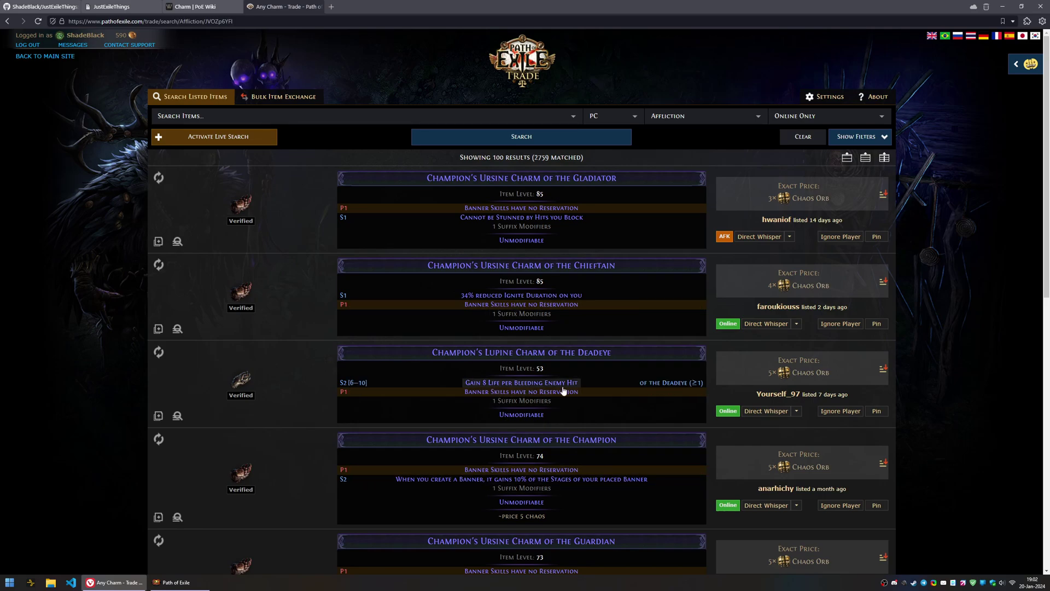
scroll(602, 360, down, 3)
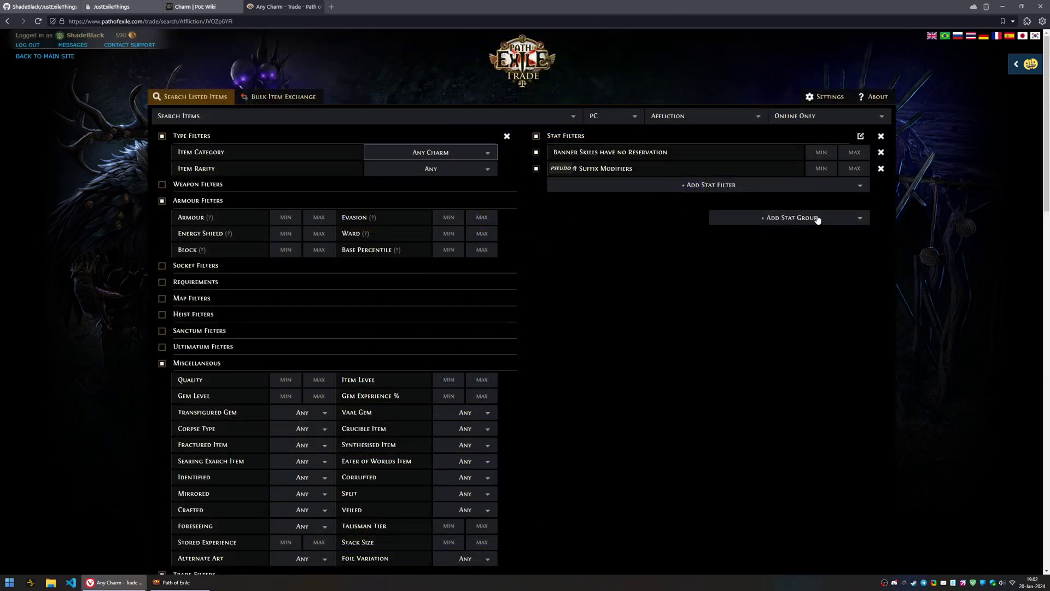
click(817, 219)
Exclude 'Cannot be Stunned by Hits you Block' via a Not group, rerun the search, and return to the wiki
click(730, 263)
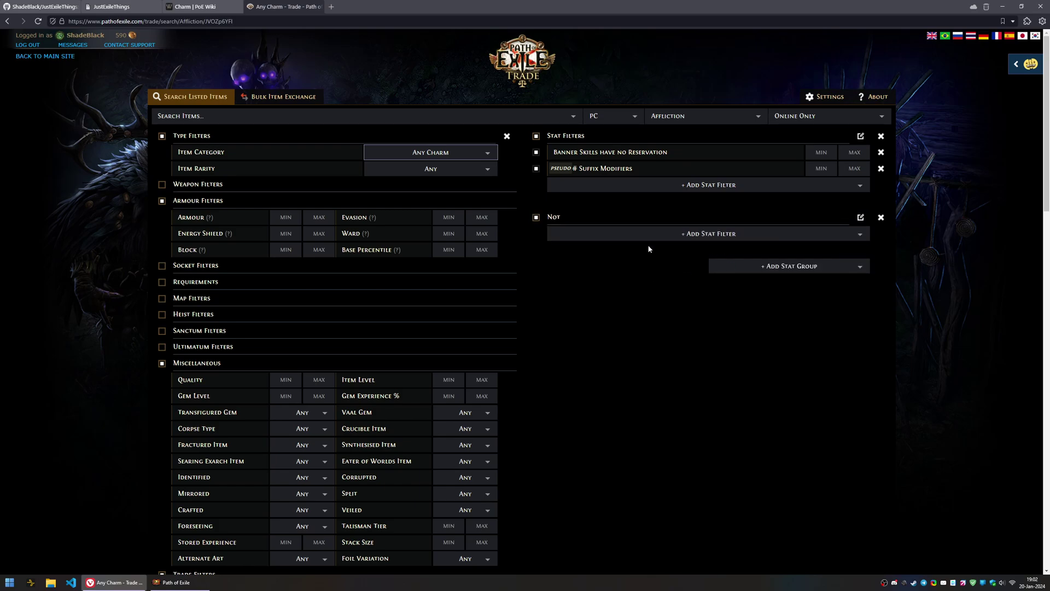
scroll(634, 242, down, 5)
drag(597, 434, 461, 437)
scroll(683, 317, up, 1)
click(583, 239)
click(636, 263)
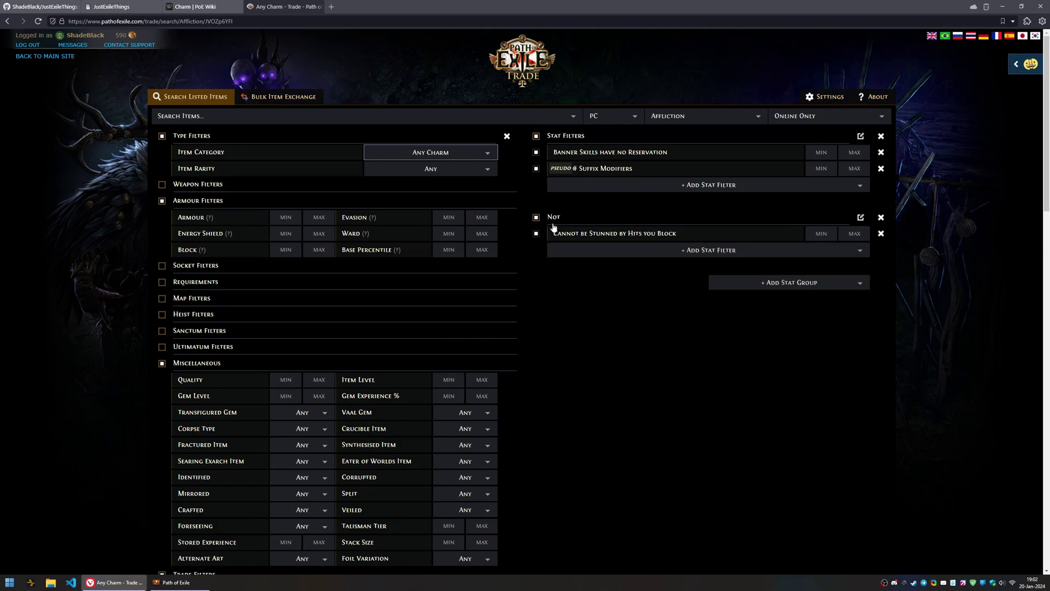
key(Return)
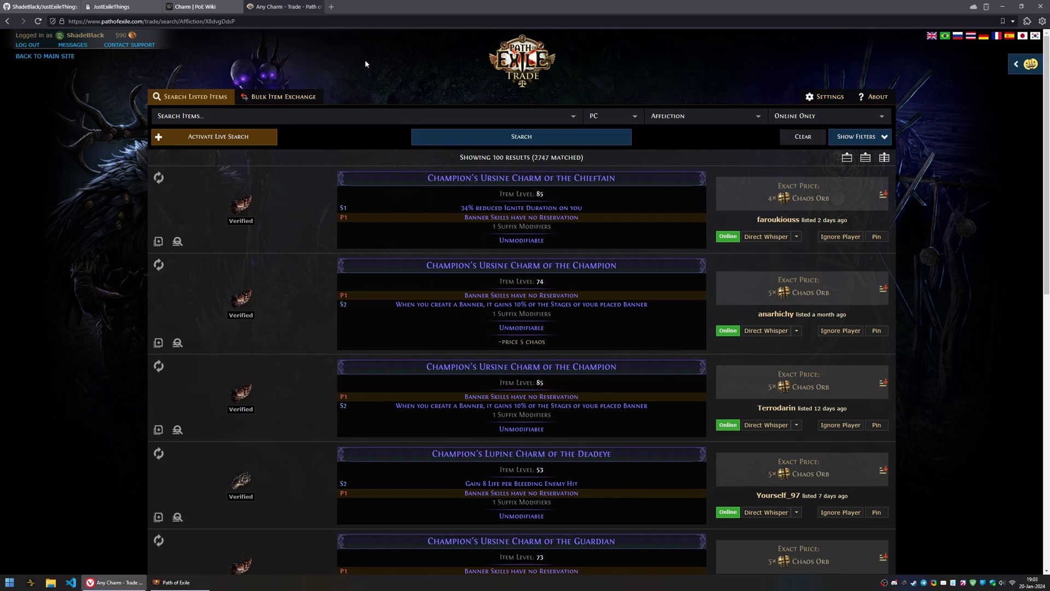
click(212, 5)
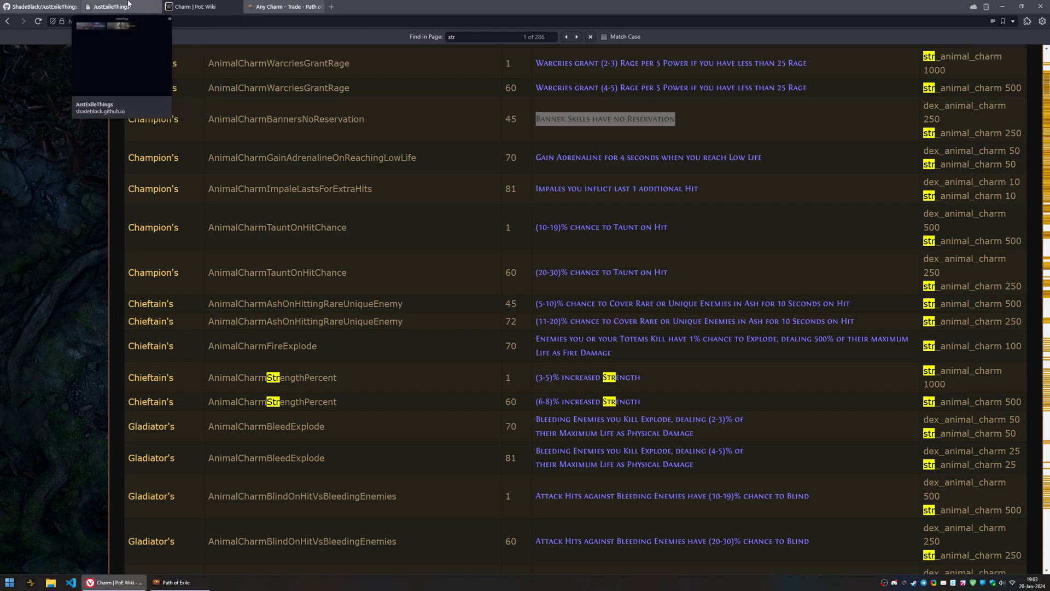
Switch to the JustExileThings tab showing its GitHub repo and tools site
click(109, 5)
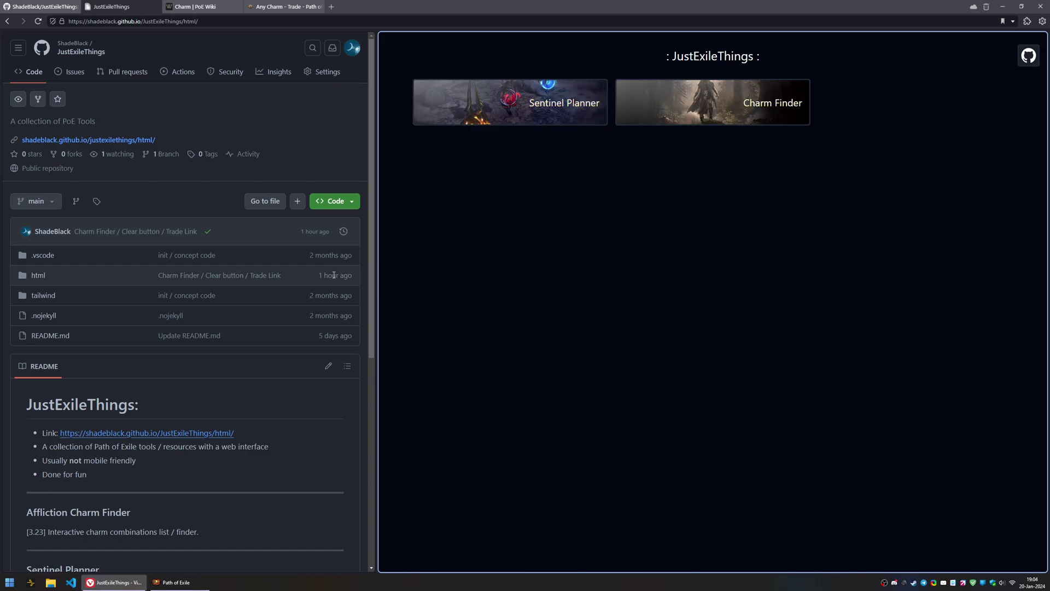
Open the Charm Finder tool and focus its affix search box
click(645, 115)
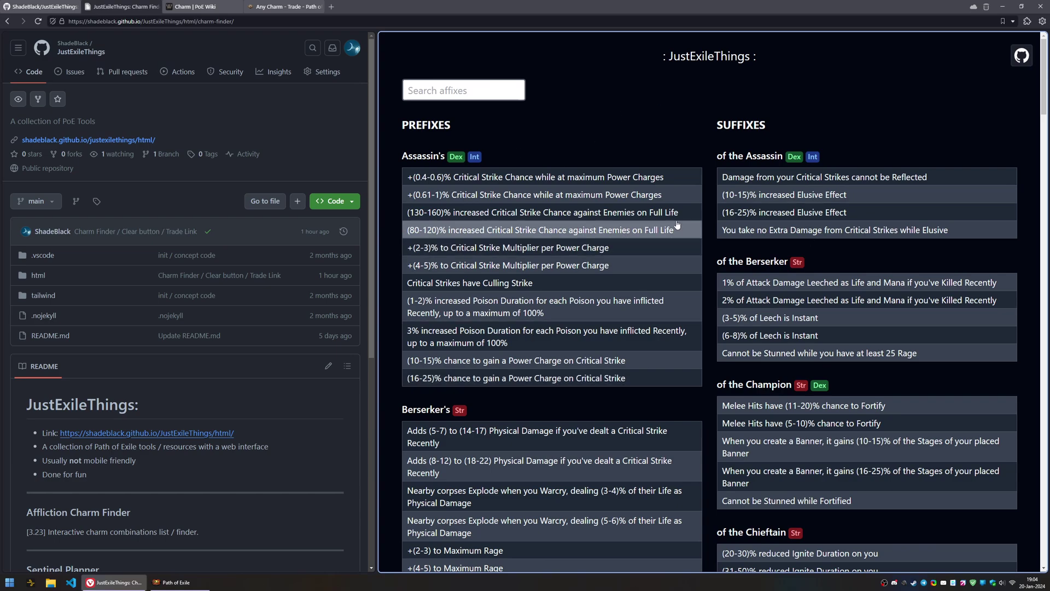
click(461, 90)
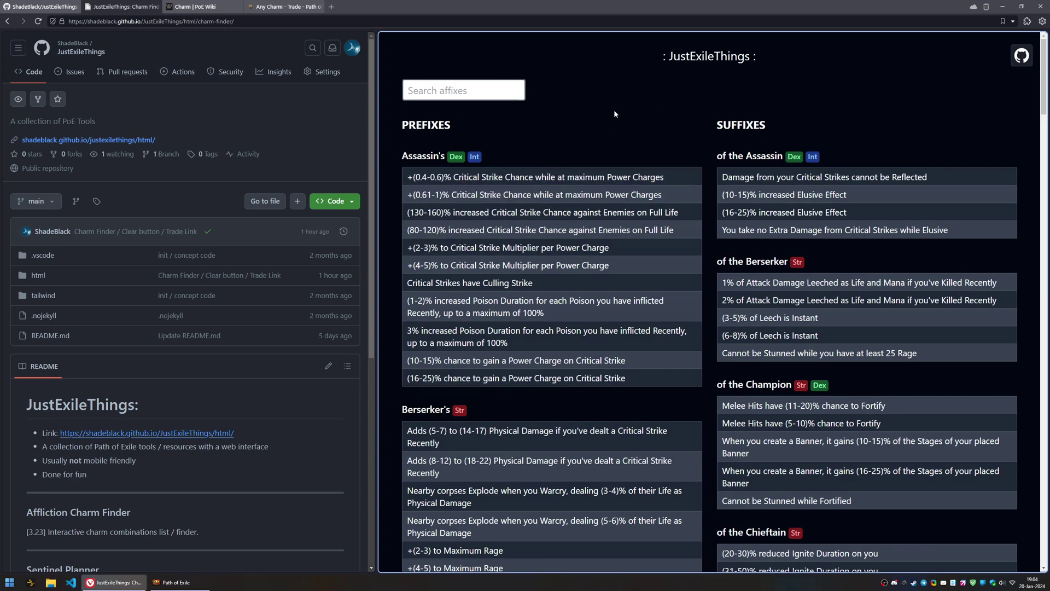
key(ctrl+Tab)
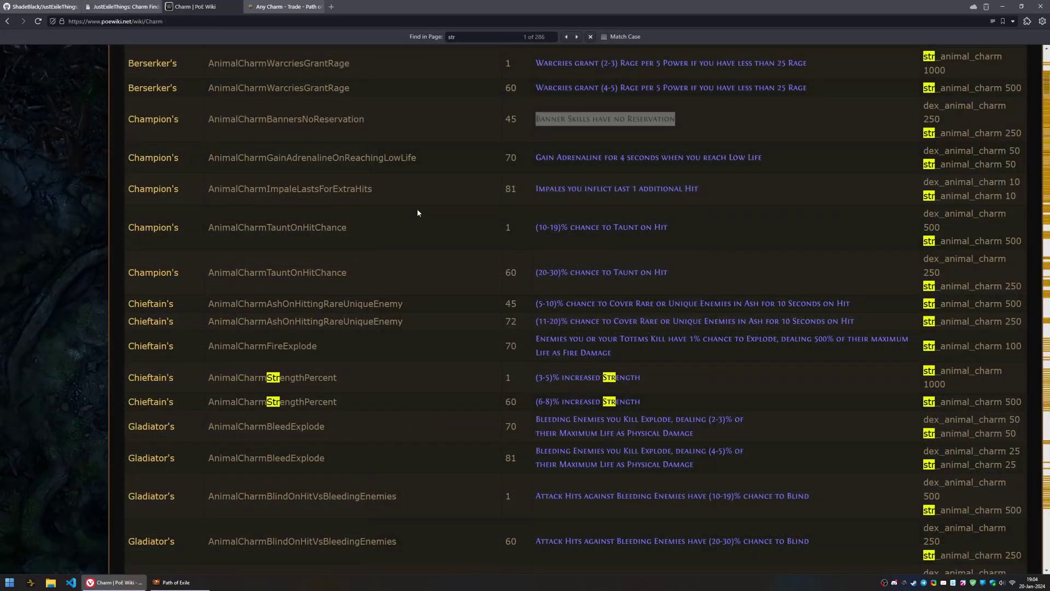
key(ctrl+shift+Tab)
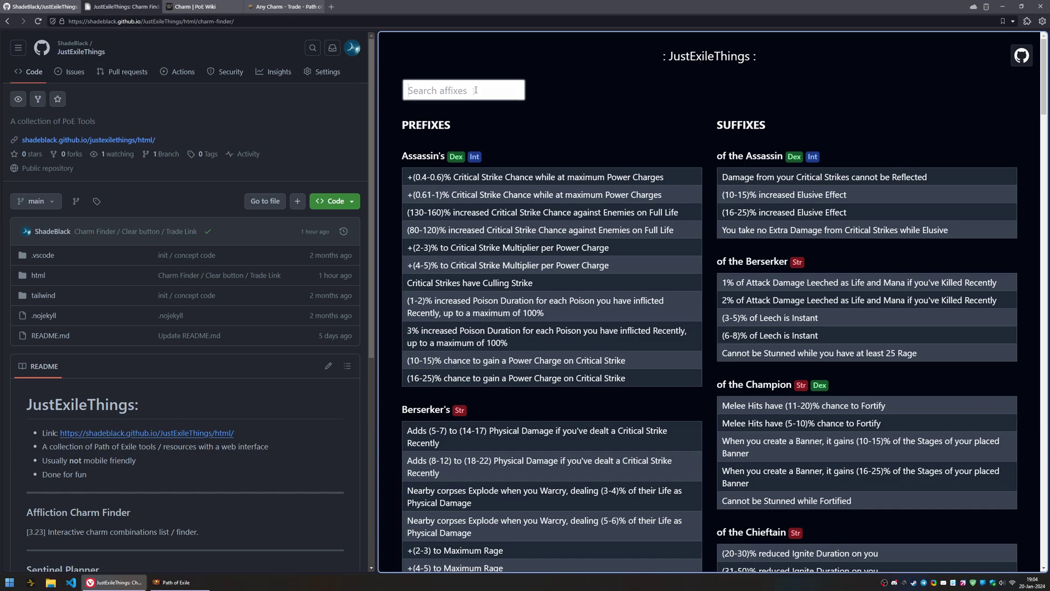
Filter affixes by 'banner' and pick Champion's 'Banner Skills have no Reservation' prefix
text(banner)
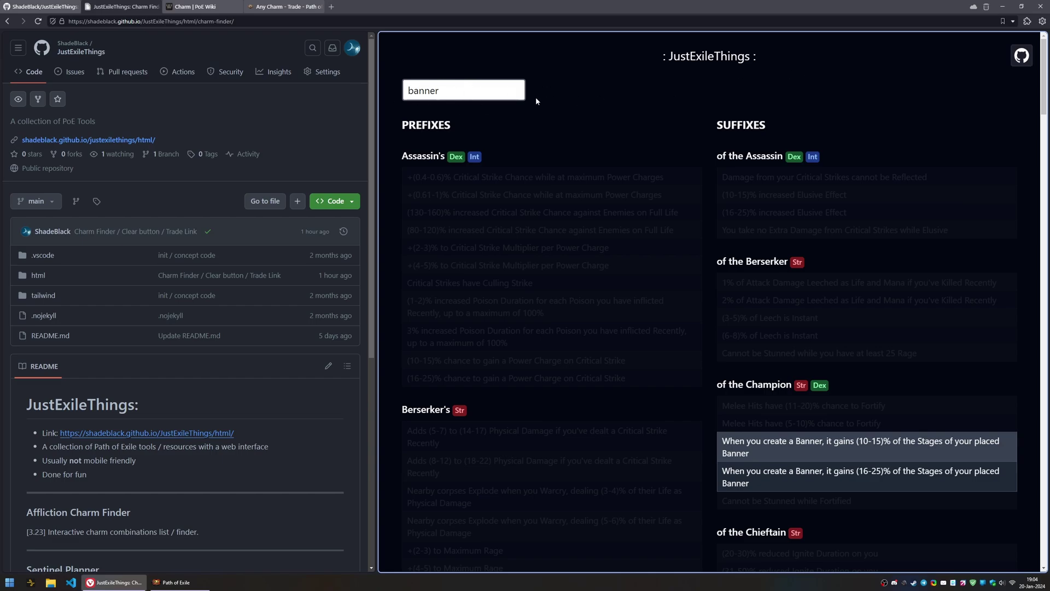
scroll(571, 258, down, 8)
scroll(571, 259, up, 1)
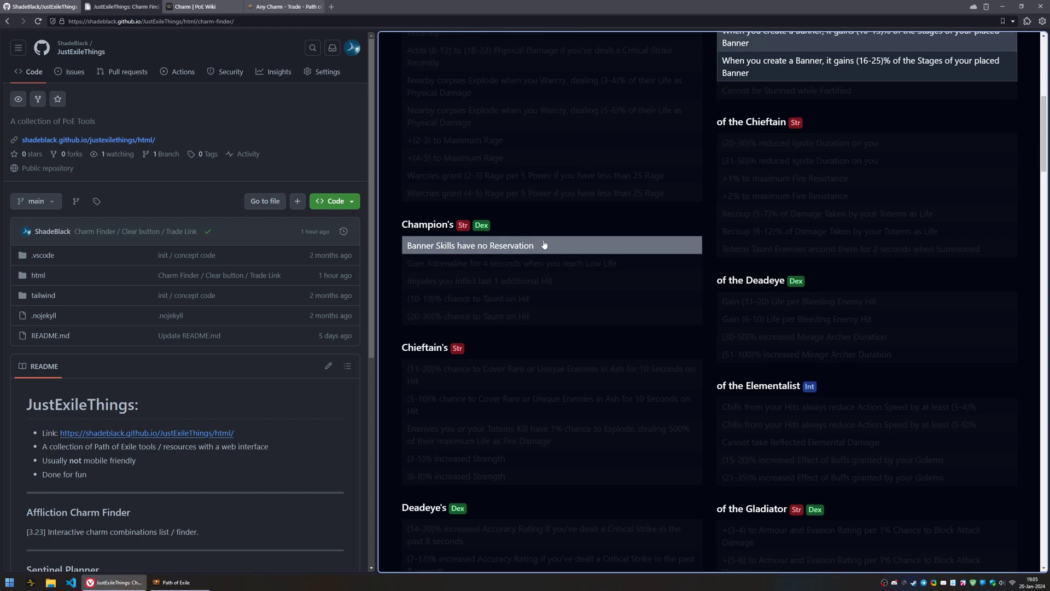
scroll(566, 304, down, 20)
scroll(569, 305, down, 20)
scroll(563, 355, up, 20)
scroll(565, 422, up, 10)
click(558, 403)
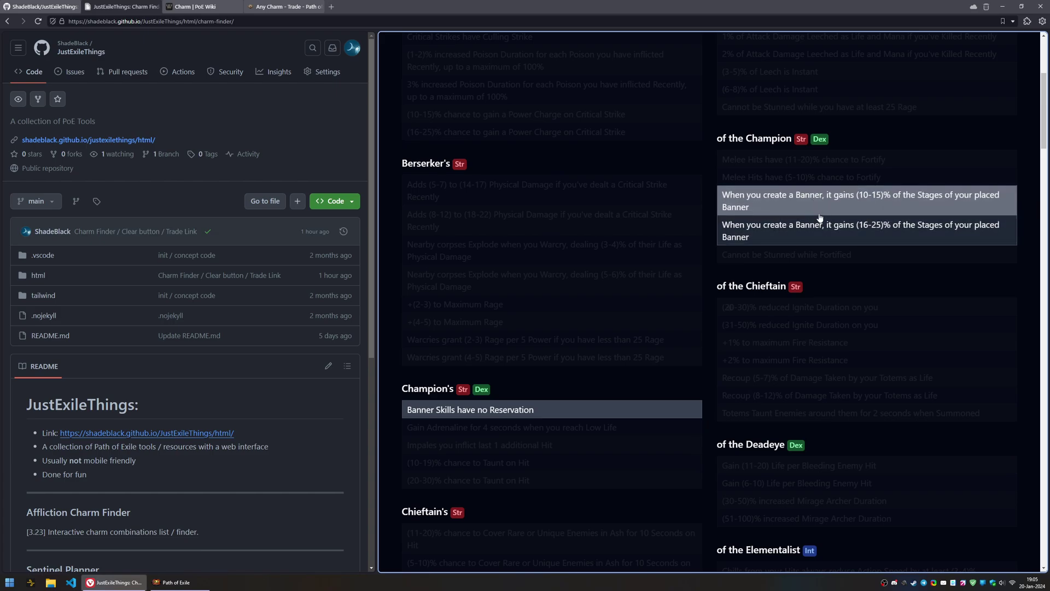
scroll(743, 244, up, 5)
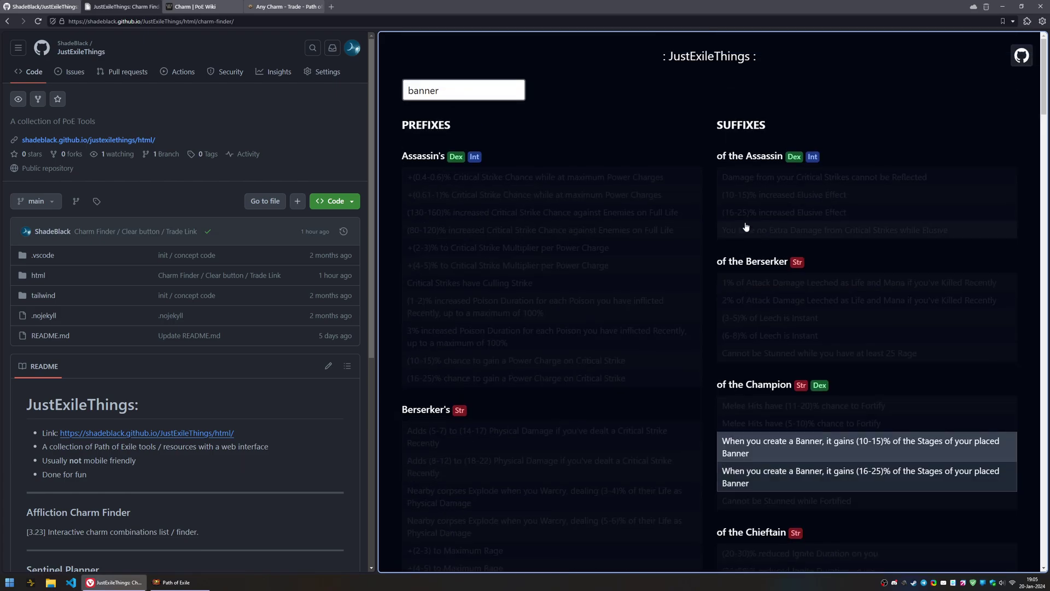
drag(467, 100, 389, 79)
Search the affixes for 'power char' and browse the Power Charge modifiers
text(power char)
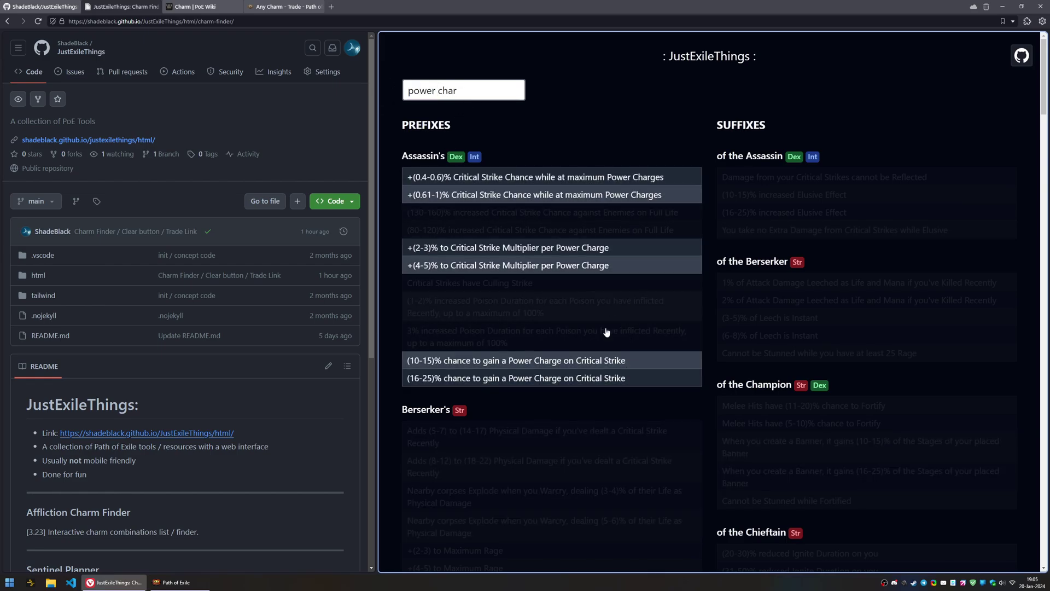
scroll(605, 348, down, 20)
scroll(607, 355, down, 18)
scroll(605, 328, up, 7)
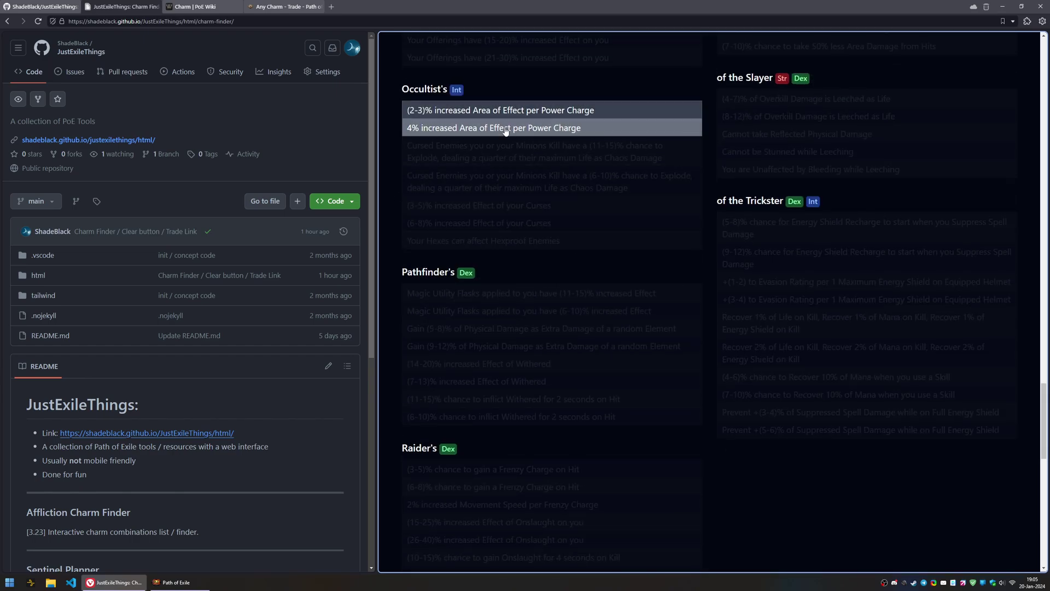
scroll(549, 295, down, 13)
scroll(558, 305, up, 20)
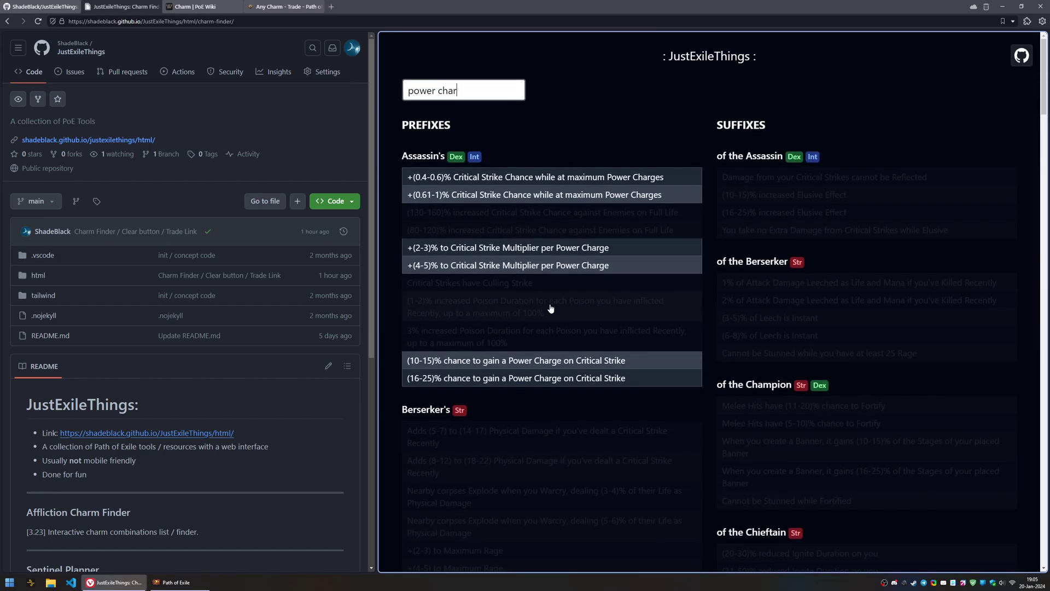
scroll(551, 307, down, 20)
Replace the affix search text with 'banner'
key(ctrl+f)
text(banner)
scroll(559, 246, down, 7)
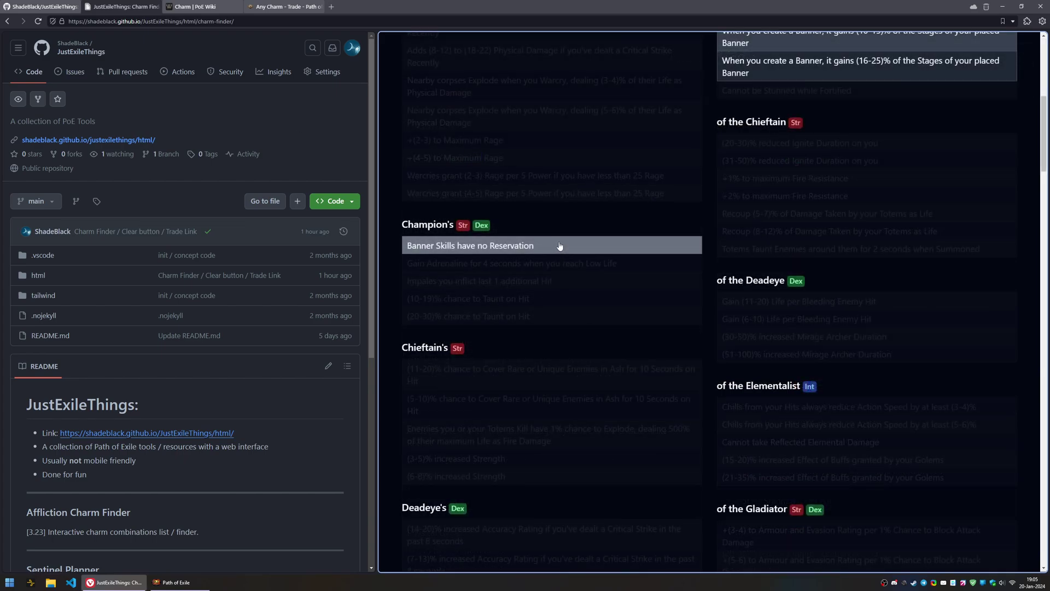
Clear the search and pick 'Banner Skills have no Reservation' to reveal its compatible suffixes
click(565, 246)
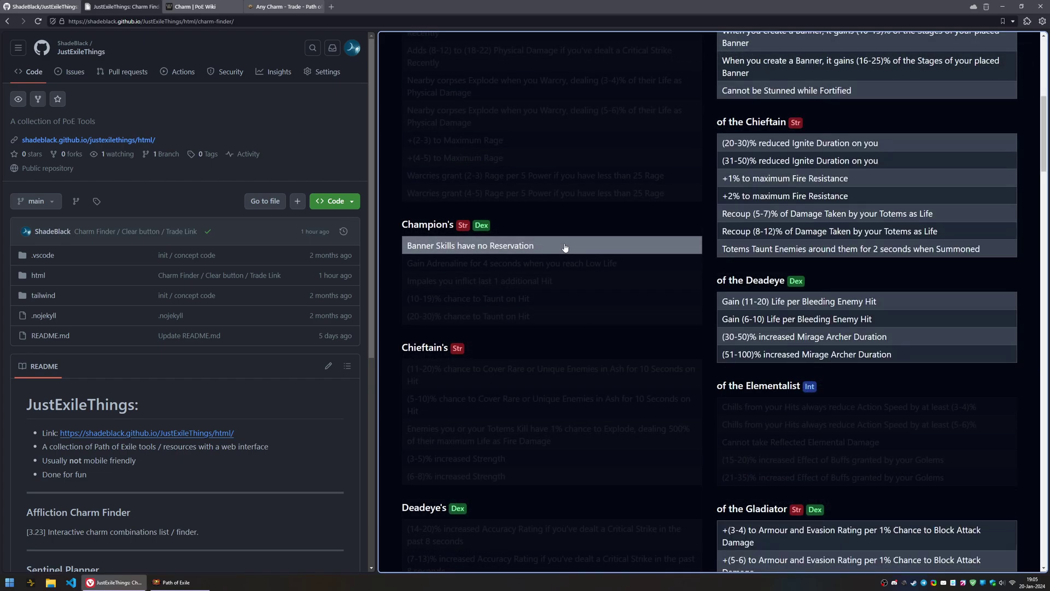
key(Escape)
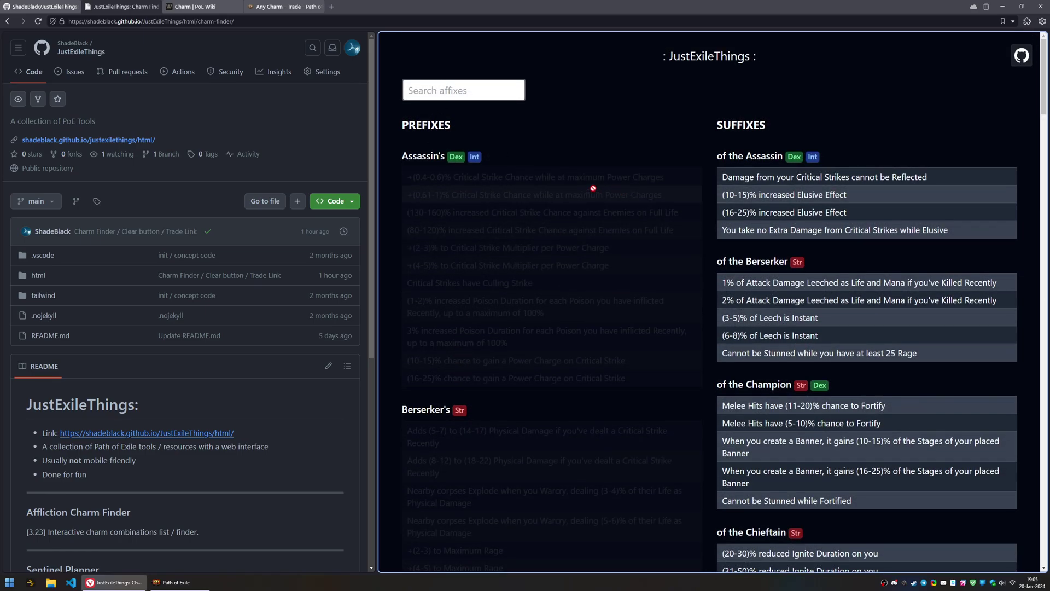
scroll(595, 185, down, 6)
click(590, 327)
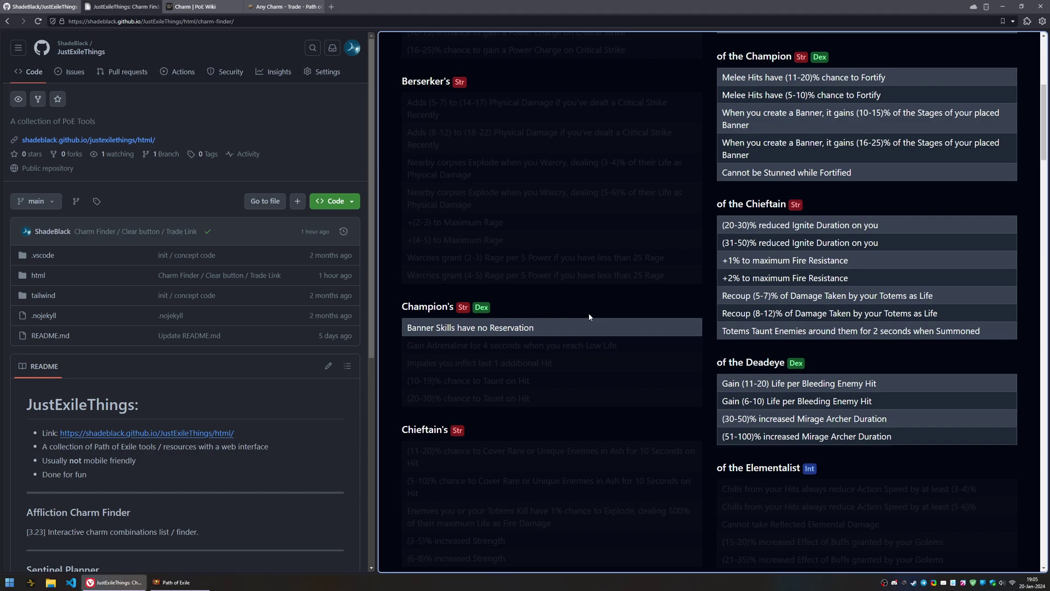
scroll(586, 328, down, 3)
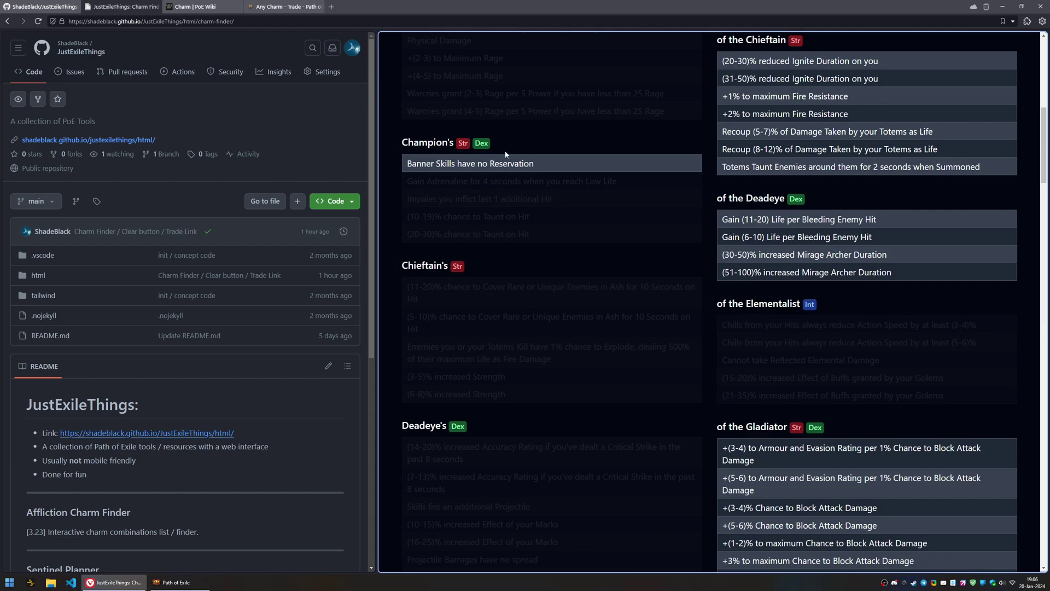
click(285, 6)
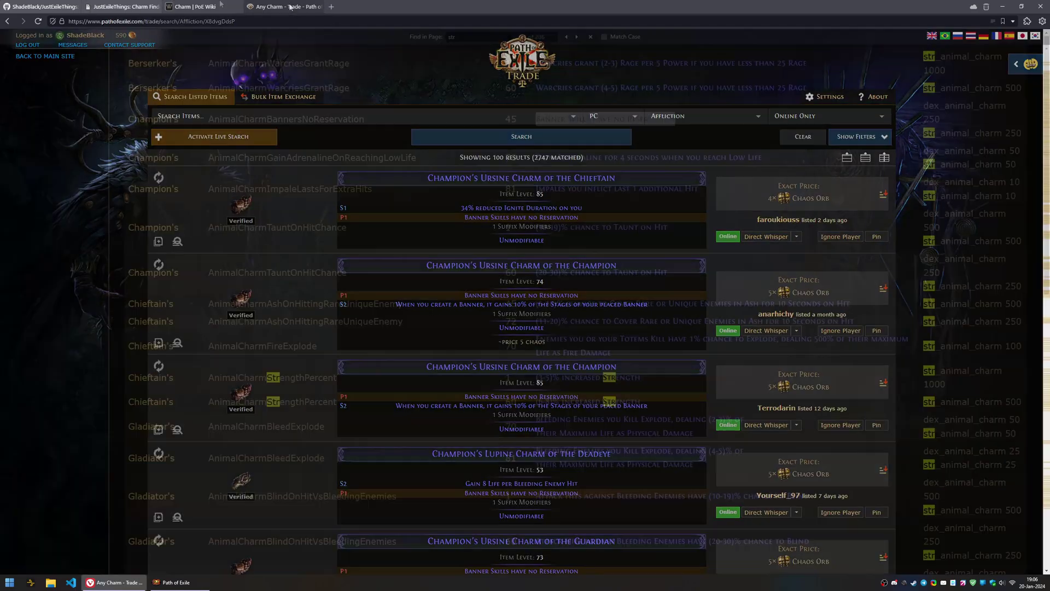
click(229, 8)
scroll(200, 228, up, 10)
scroll(200, 228, down, 4)
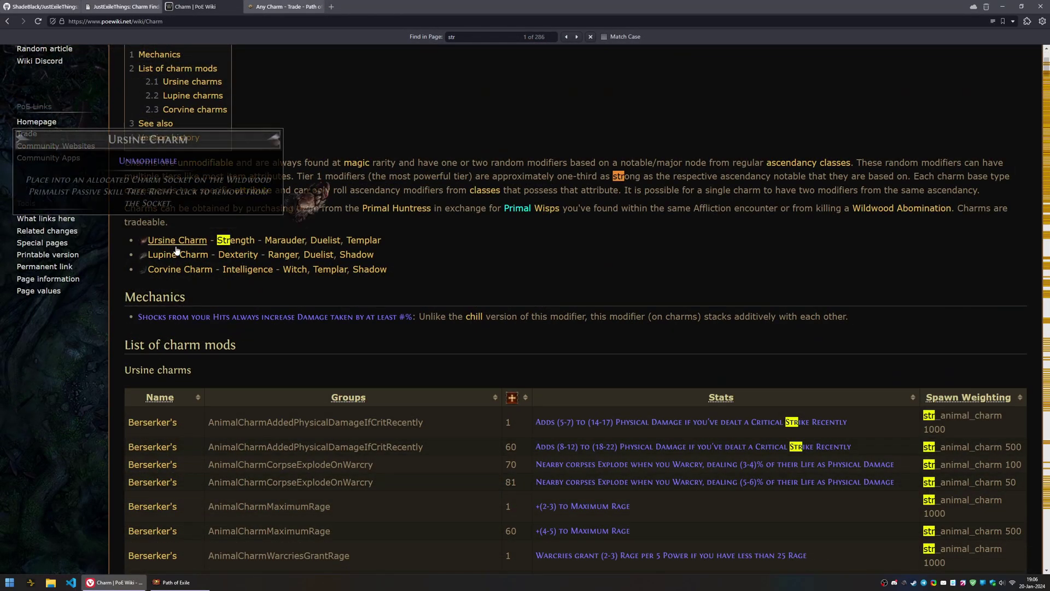
scroll(200, 229, up, 1)
click(121, 7)
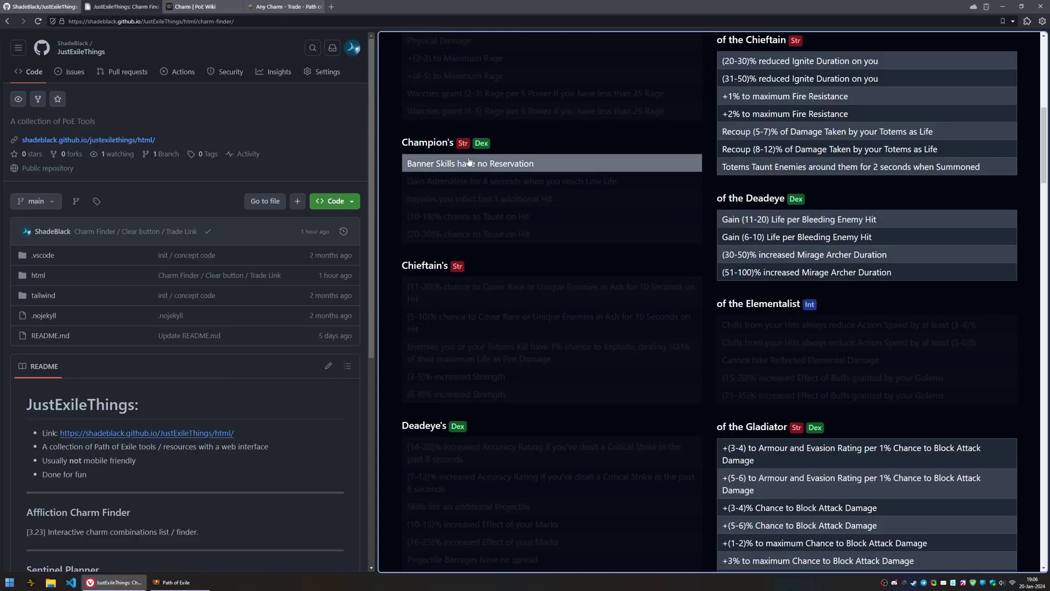
click(184, 6)
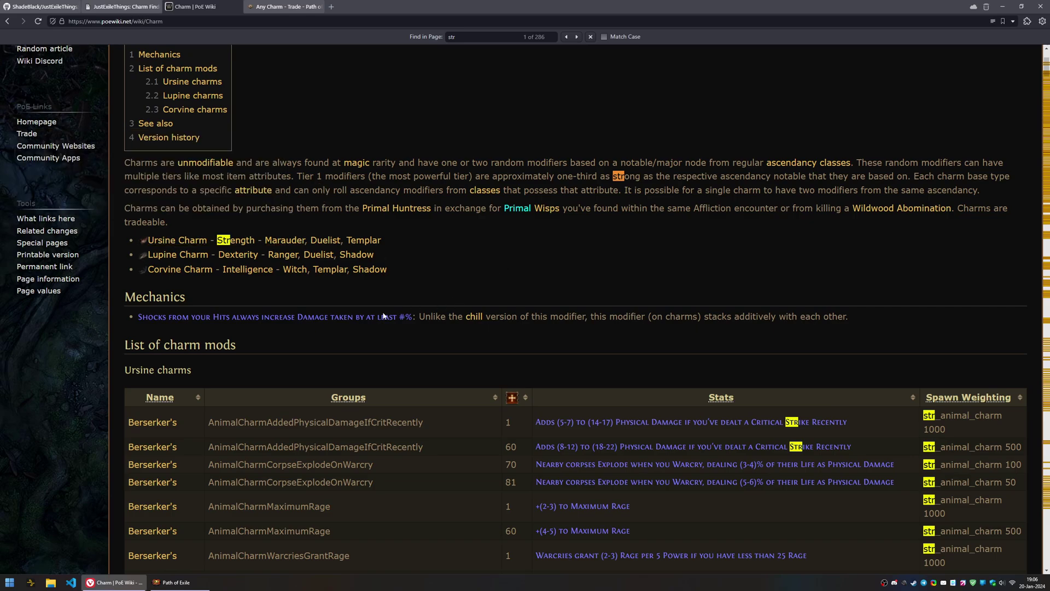
mouse_move(148, 260)
click(122, 7)
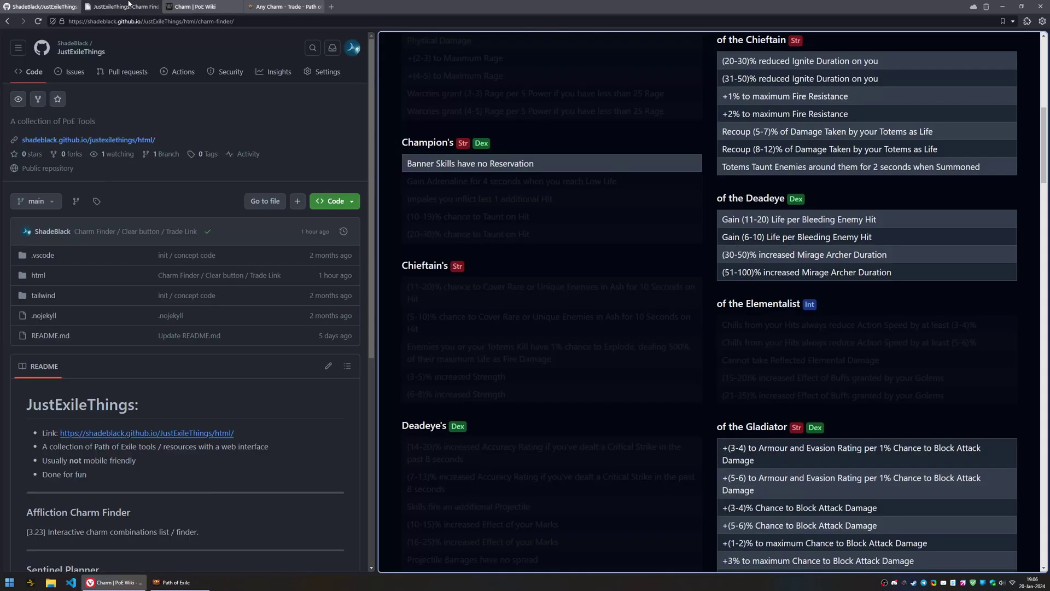
click(192, 7)
mouse_move(177, 246)
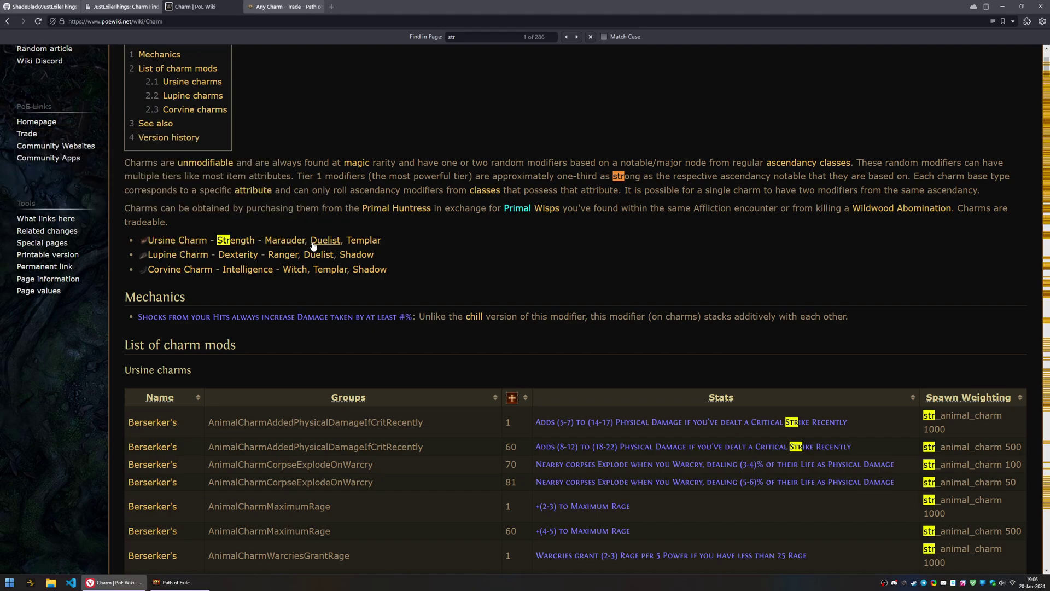
click(284, 7)
click(194, 6)
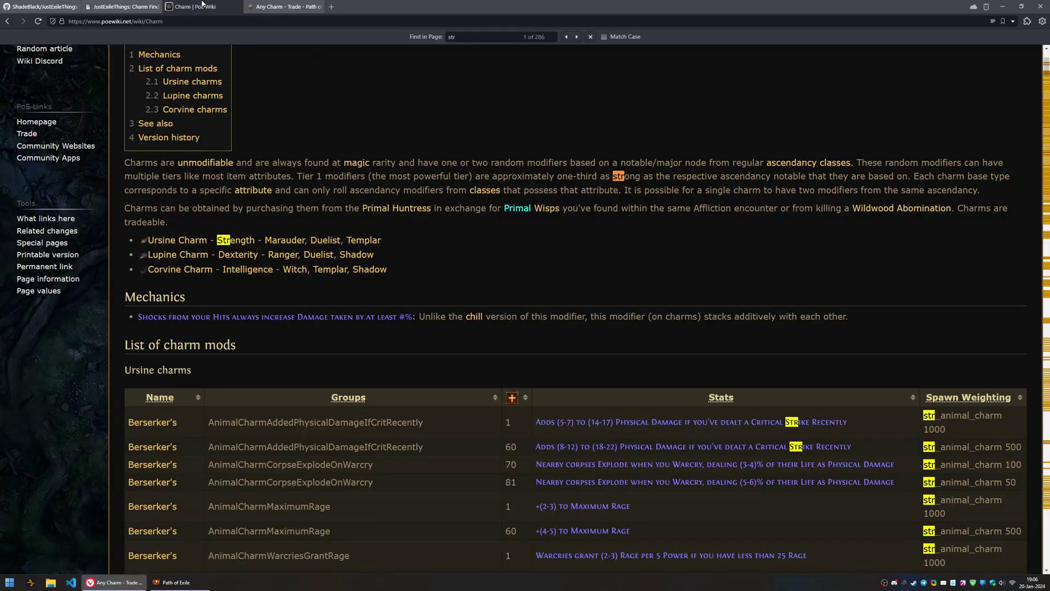
click(122, 6)
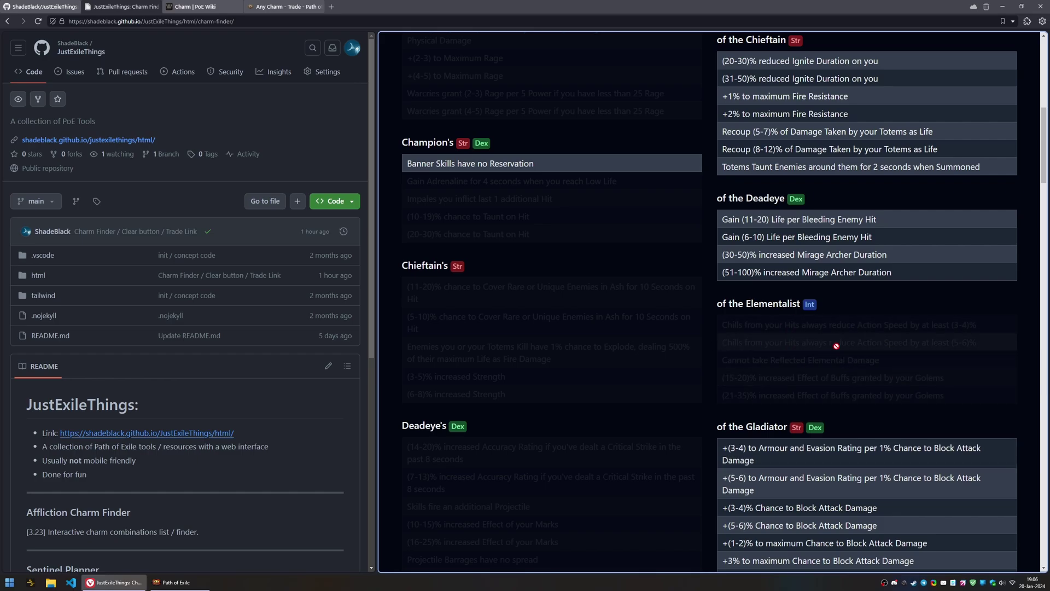
Scroll through the suffixes pairable with Banner Skills have no Reservation, then jump back to the top
scroll(836, 345, down, 14)
scroll(768, 412, down, 2)
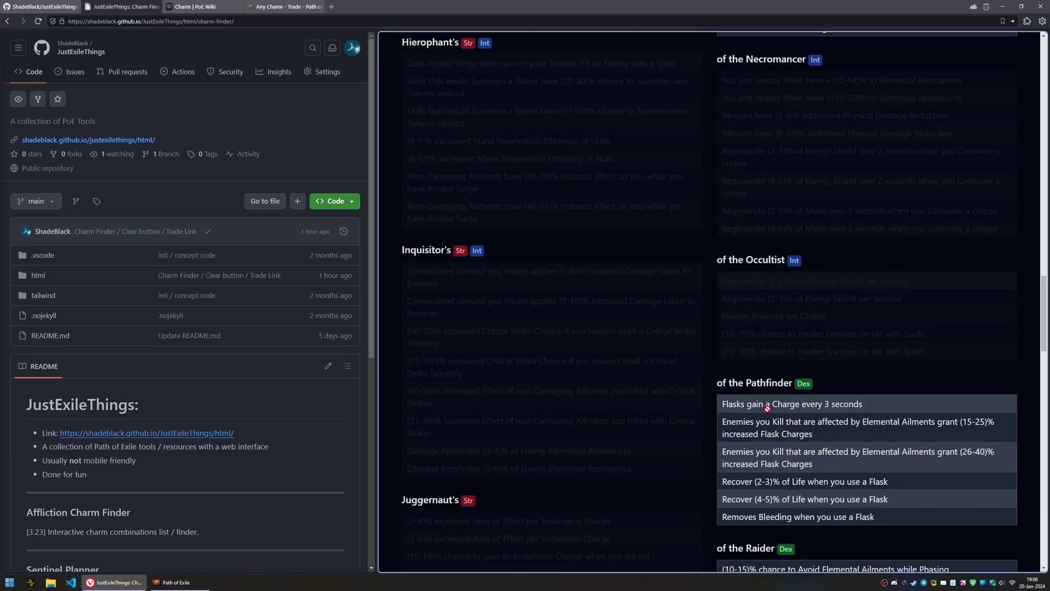
scroll(768, 412, down, 8)
scroll(765, 383, up, 20)
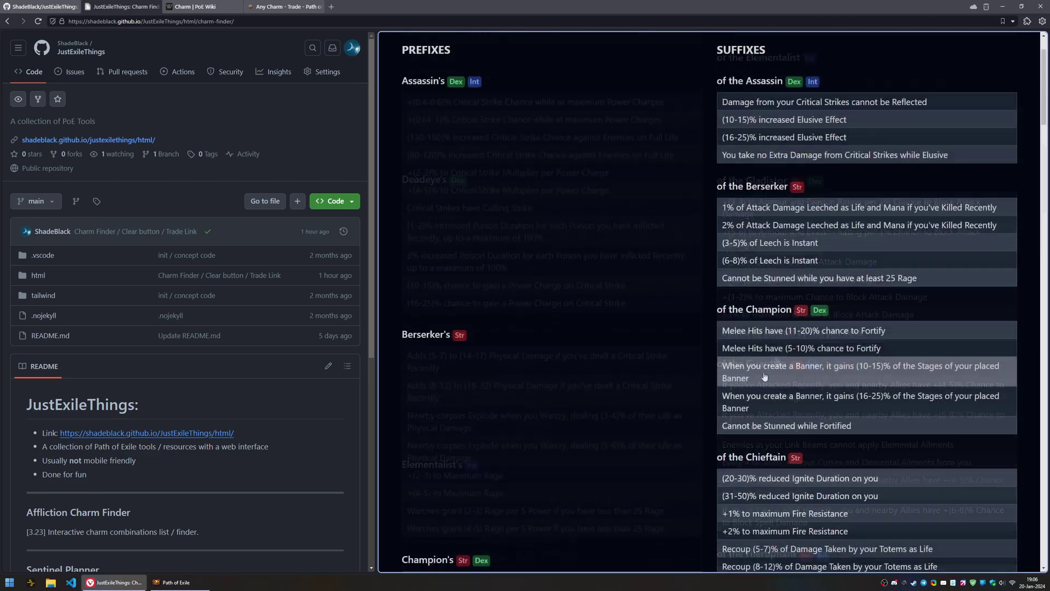
scroll(763, 369, down, 2)
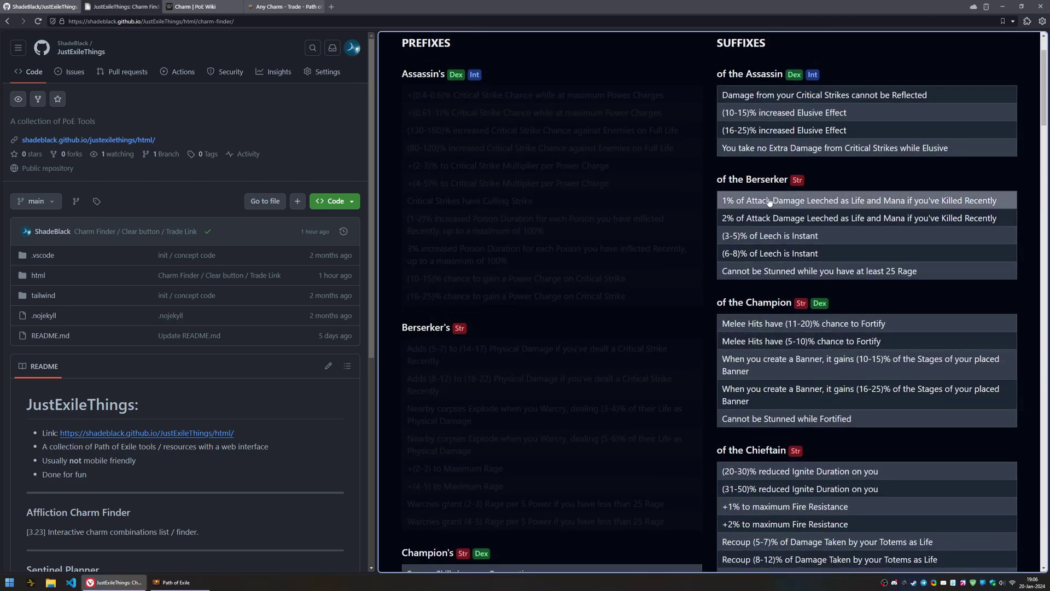
scroll(769, 201, down, 3)
scroll(788, 164, up, 5)
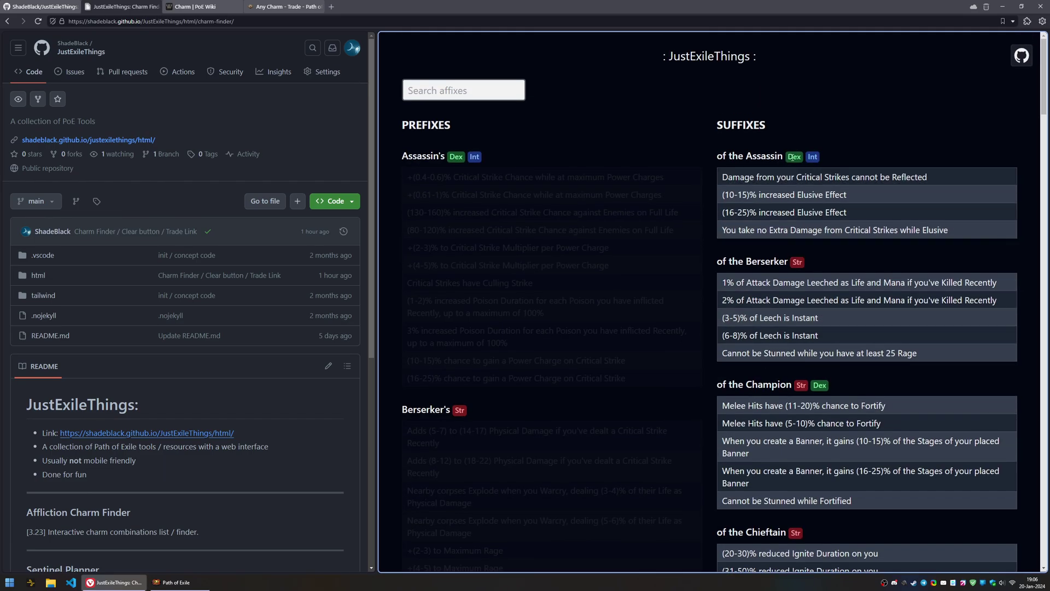
scroll(795, 156, down, 3)
scroll(766, 155, up, 4)
scroll(766, 219, down, 4)
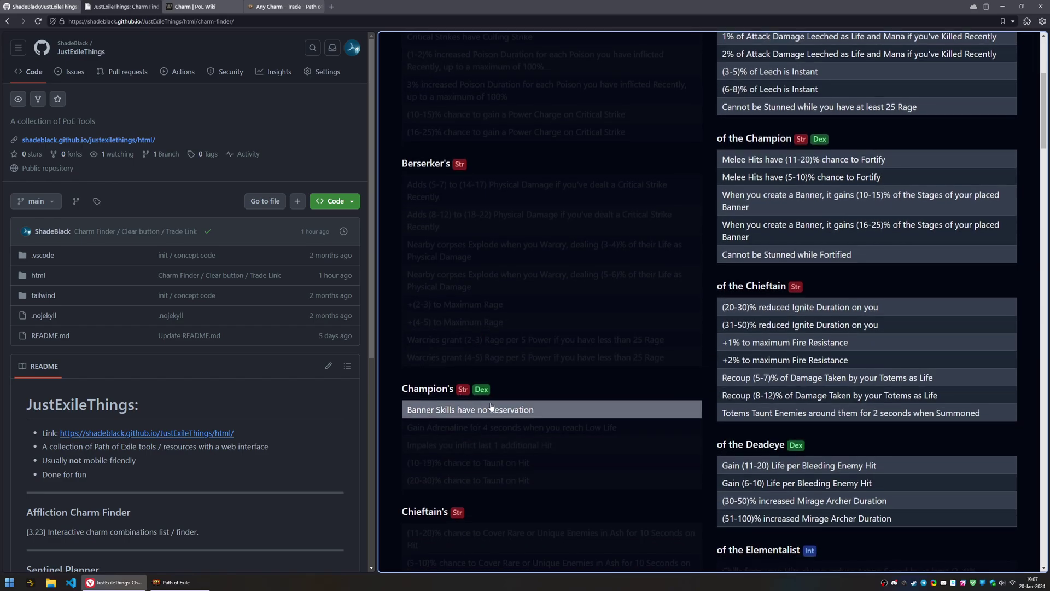
scroll(796, 351, up, 3)
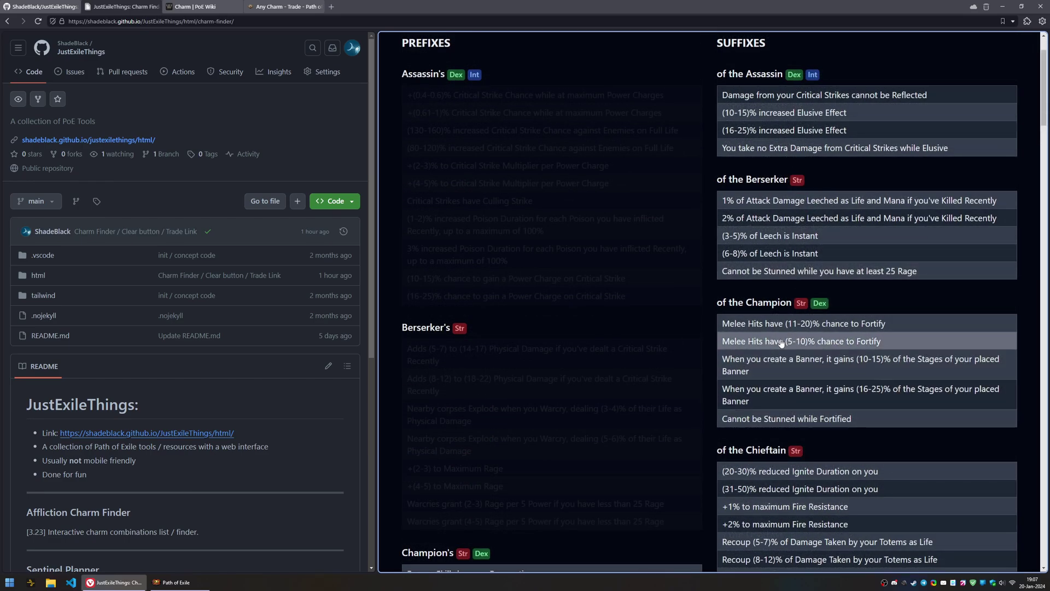
scroll(774, 349, down, 7)
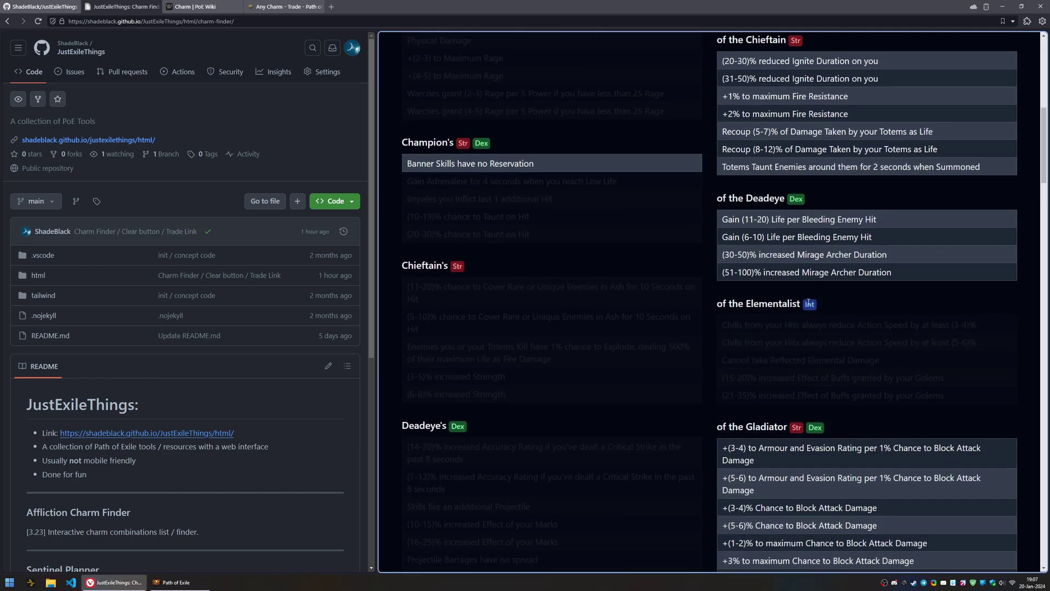
scroll(832, 301, down, 15)
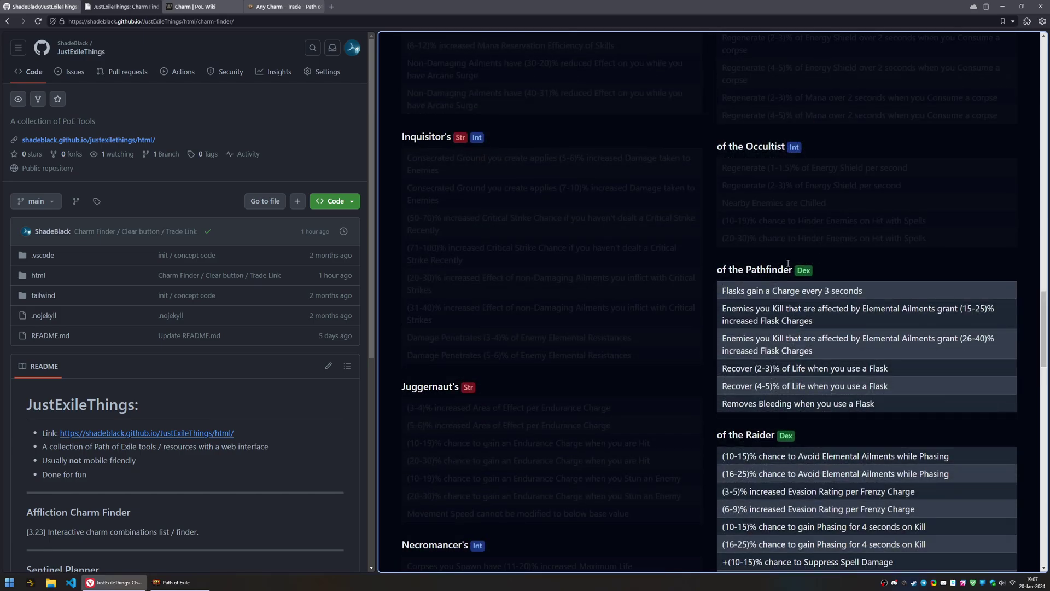
scroll(797, 286, down, 9)
key(Home)
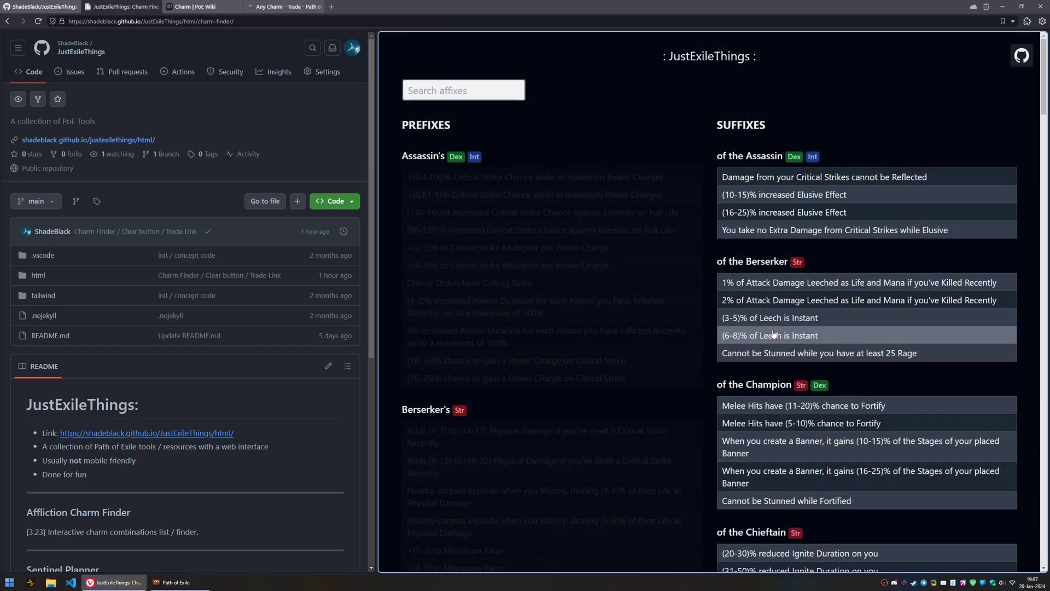
click(778, 212)
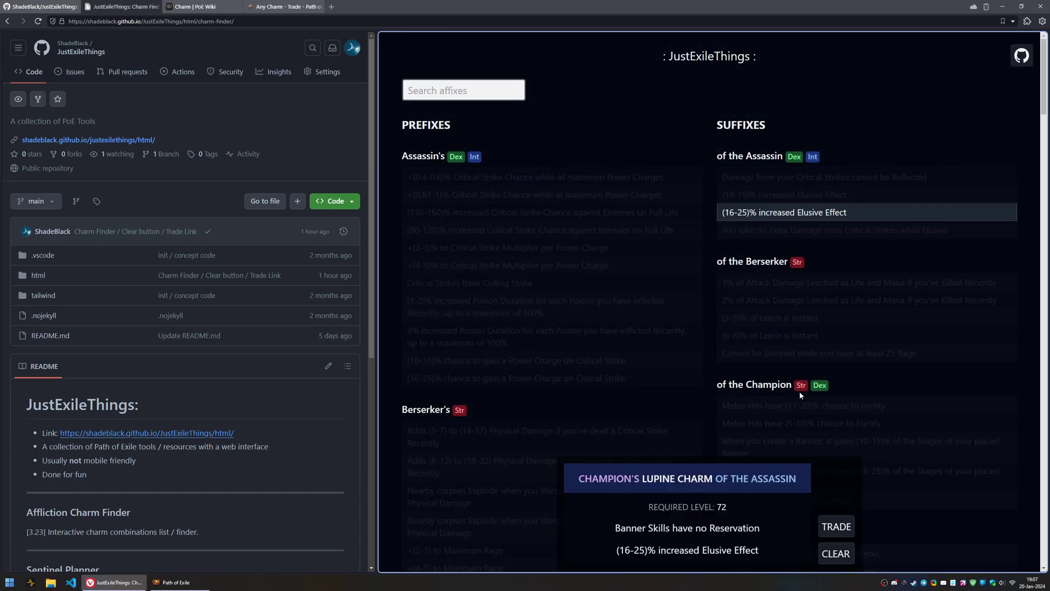
scroll(781, 227, down, 5)
scroll(782, 227, up, 2)
scroll(781, 227, down, 2)
key(Home)
drag(578, 478, 667, 479)
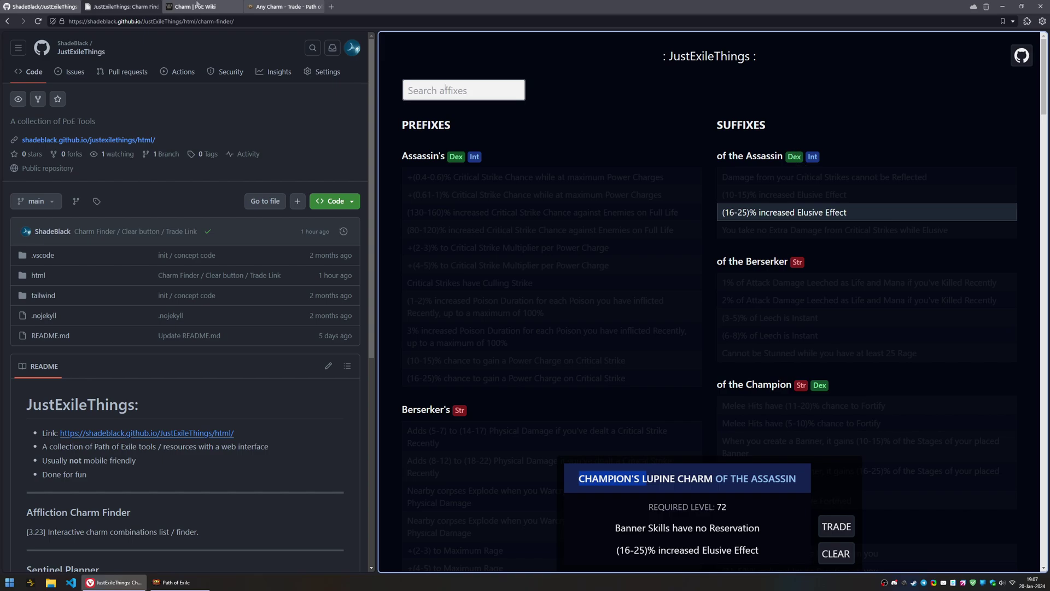
click(197, 7)
mouse_move(157, 246)
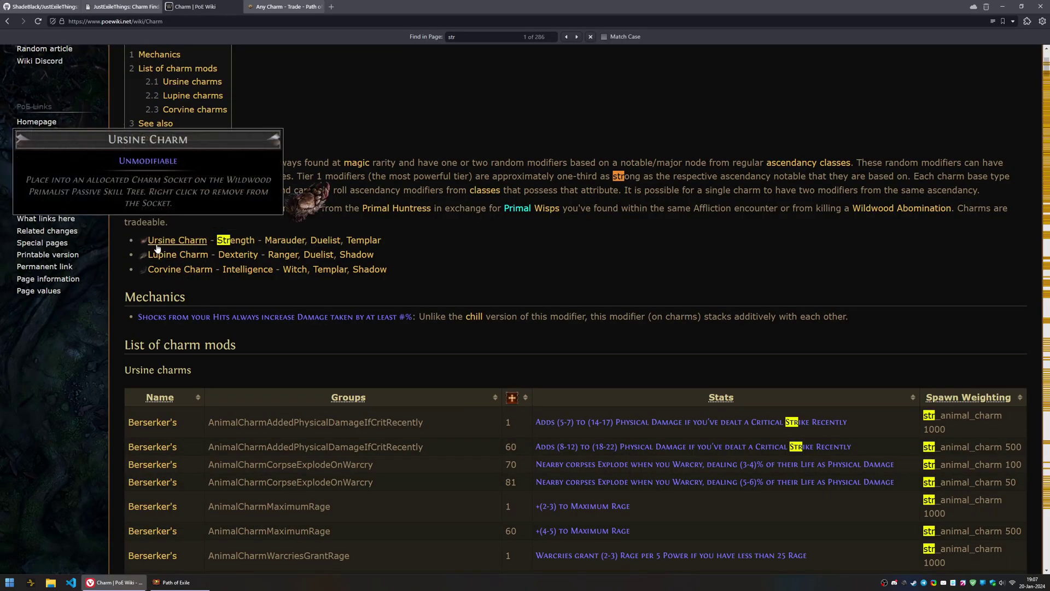
key(ctrl+Tab)
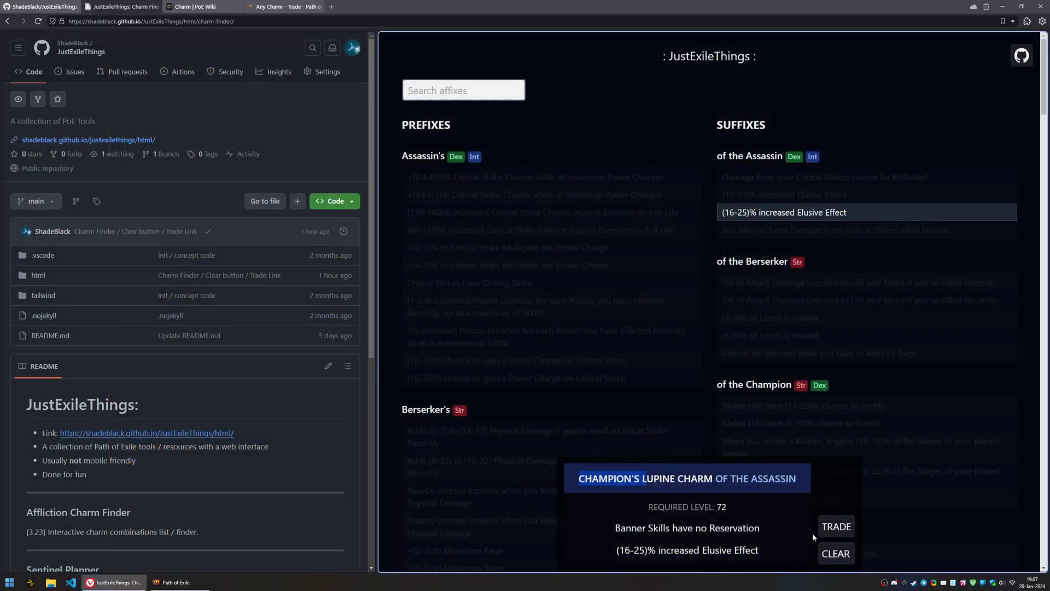
Open the trade search for Champion's Lupine Charm of the Assassin, sort by Elusive Effect, then close it
click(841, 526)
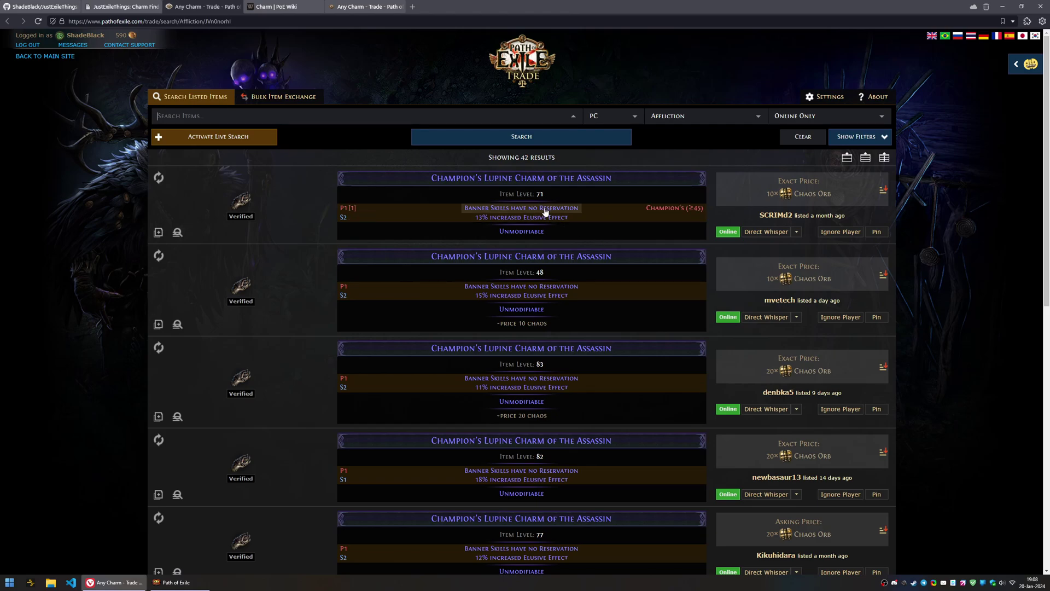
click(546, 222)
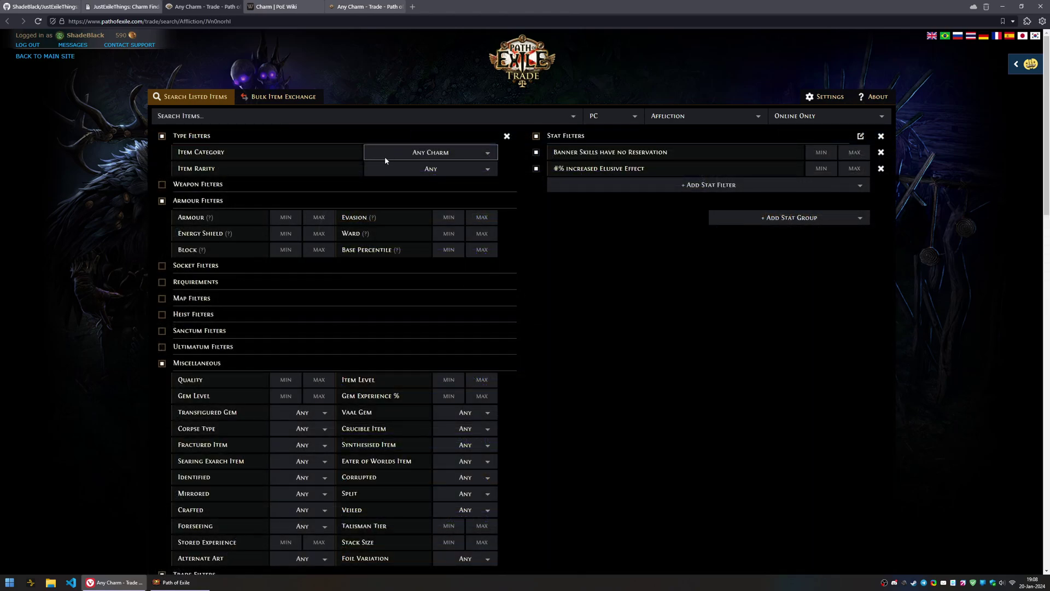
scroll(667, 421, down, 10)
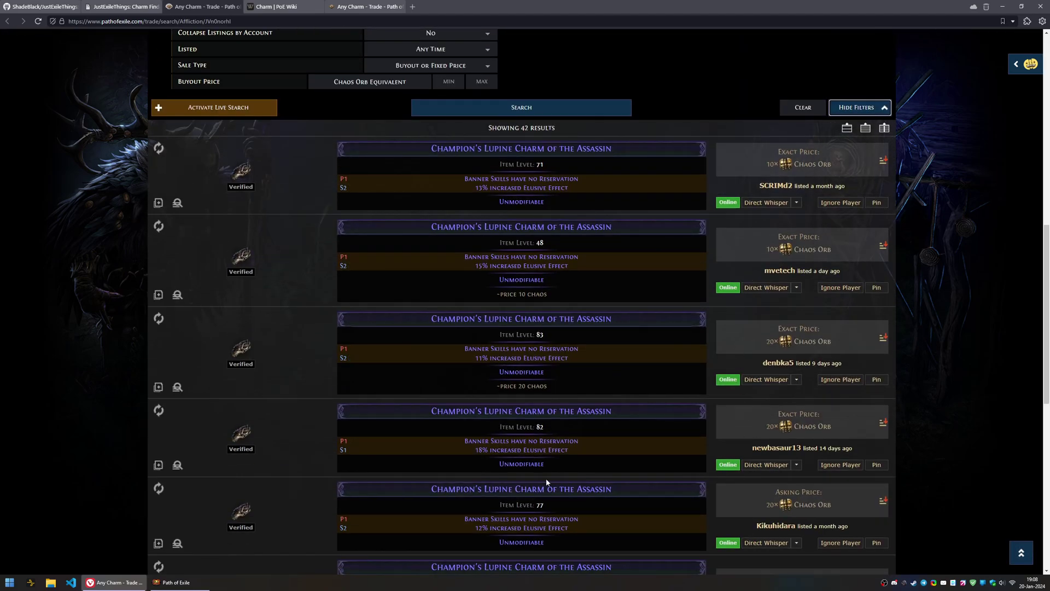
click(501, 450)
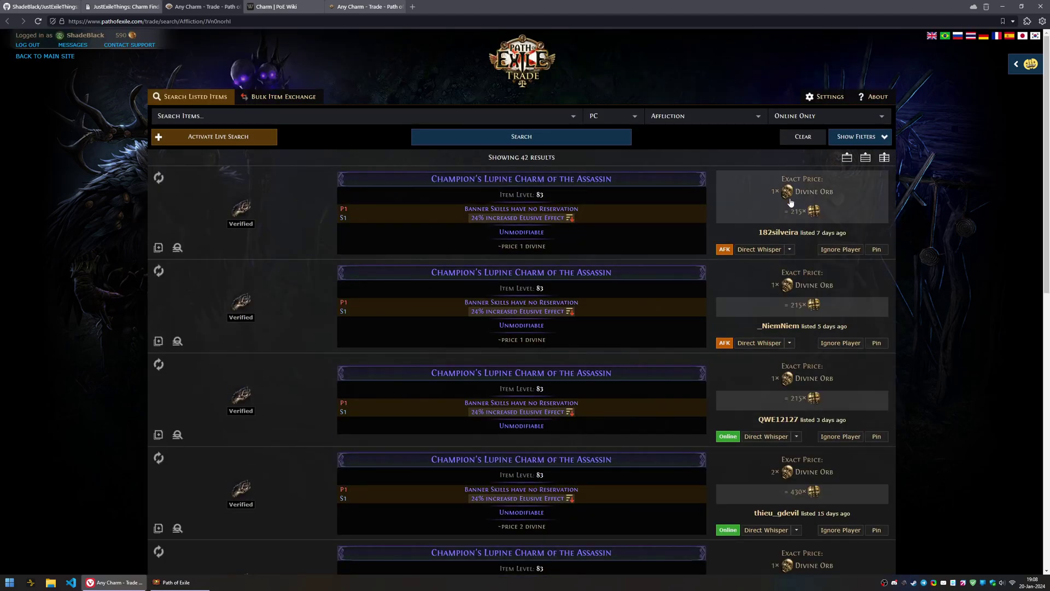
click(150, 7)
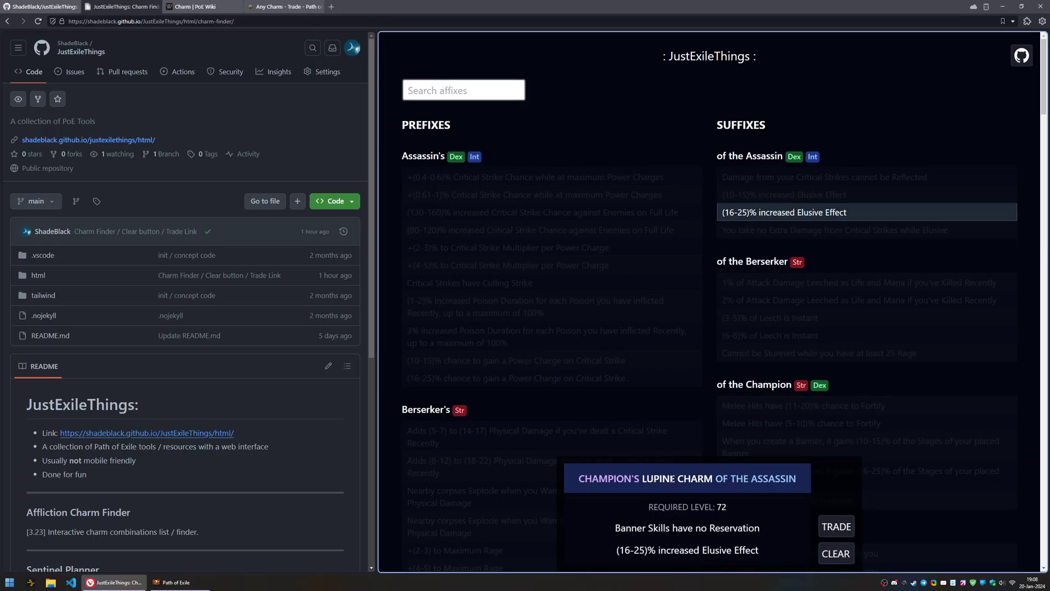
Clear the current charm and search the affixes for 'fire r'
click(837, 554)
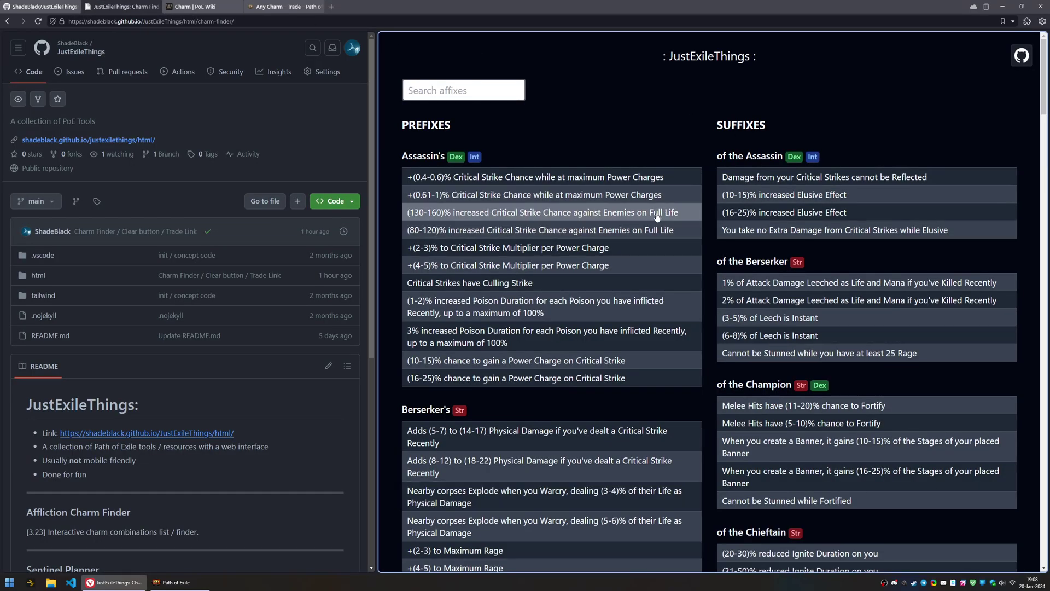
scroll(661, 214, down, 2)
scroll(473, 134, up, 2)
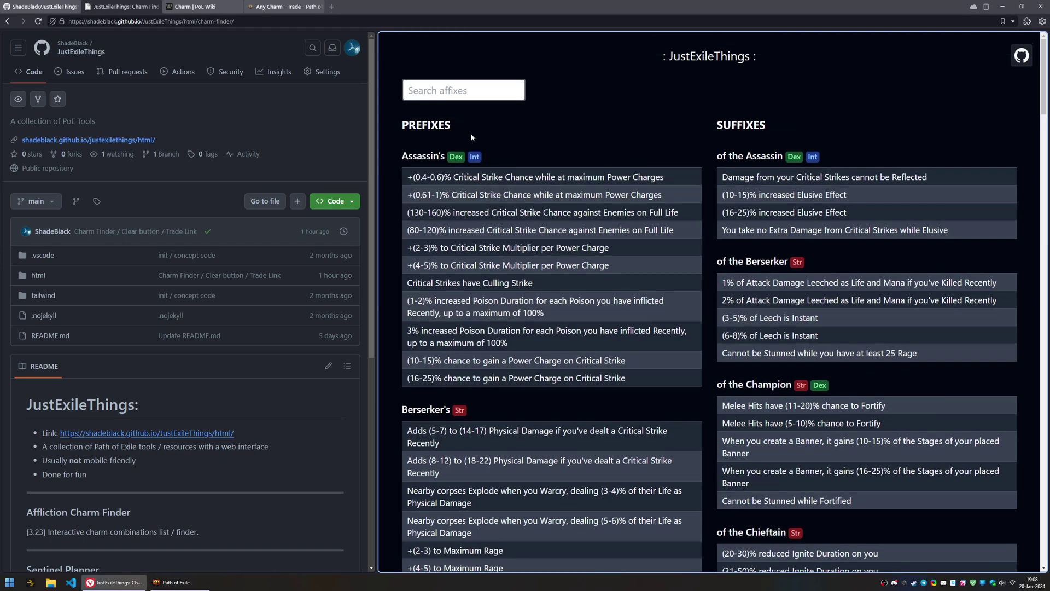
text(fire )
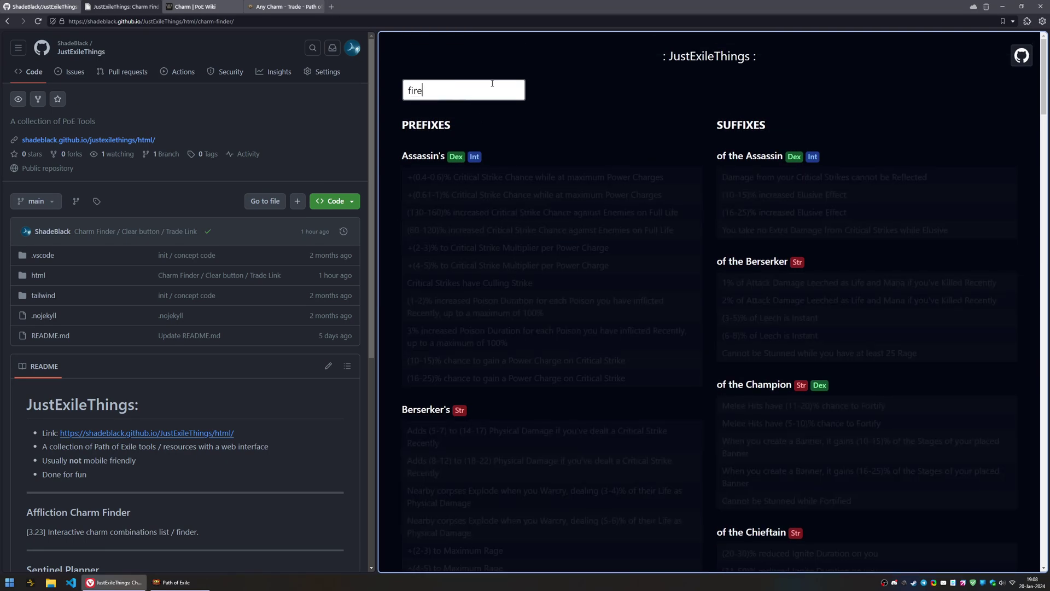
text(r)
scroll(754, 207, down, 5)
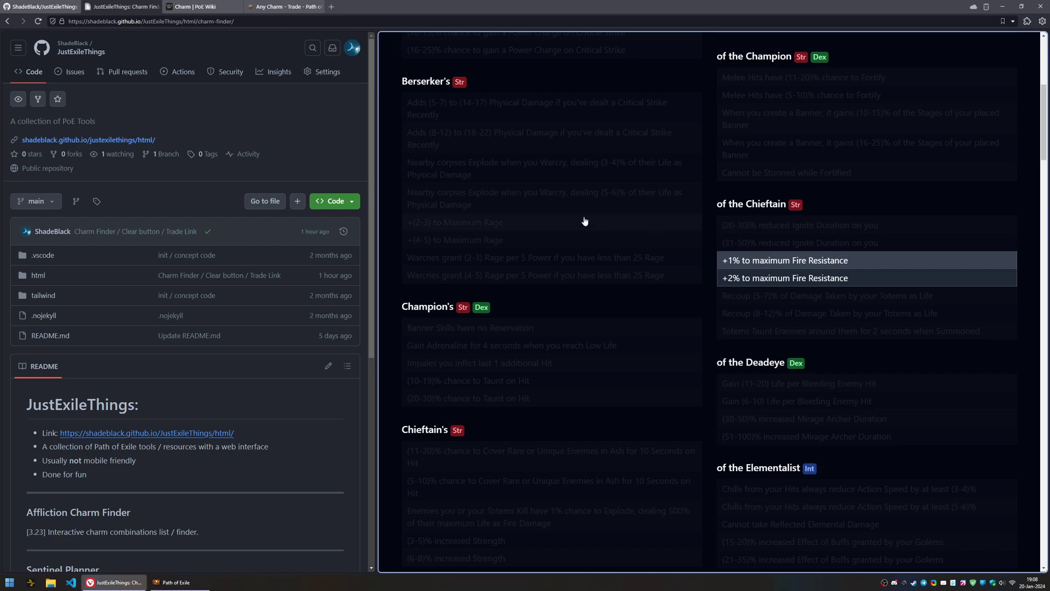
Pick the +2% to maximum Fire Resistance suffix
click(808, 279)
scroll(640, 310, up, 4)
scroll(798, 374, down, 3)
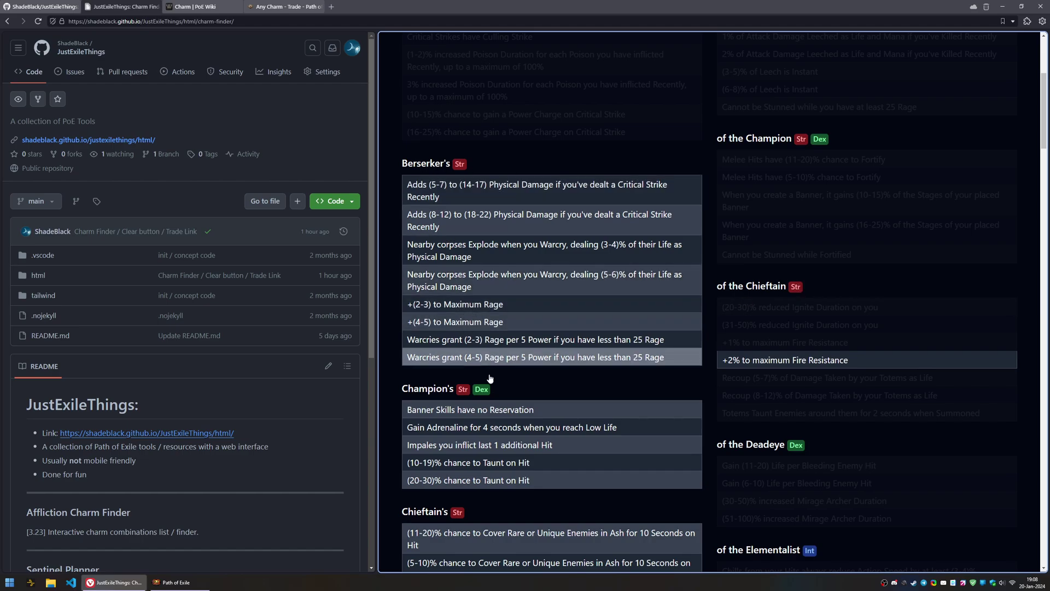
scroll(494, 358, down, 5)
scroll(494, 360, up, 2)
scroll(471, 394, down, 3)
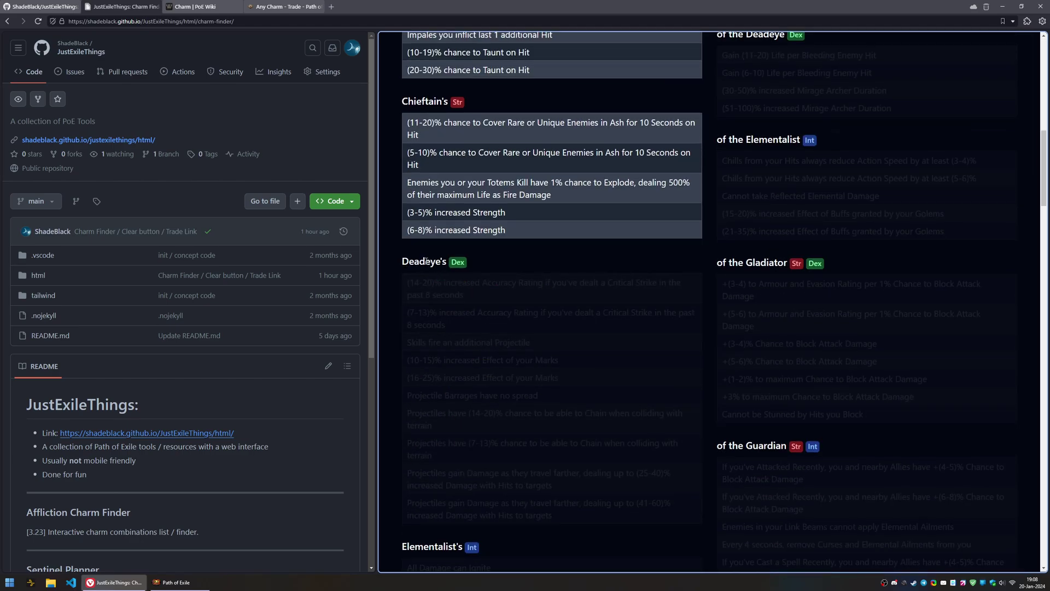
scroll(417, 263, up, 12)
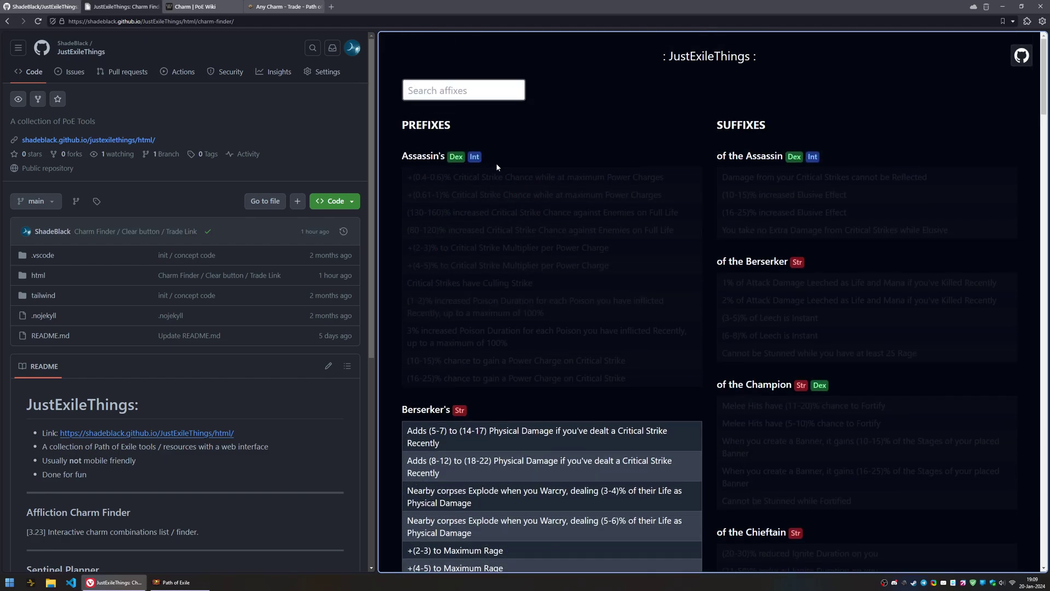
Pick Chieftain's 1% totem-kill explosion prefix, forming Chieftain's Ursine Charm of the Chieftain
scroll(498, 169, down, 15)
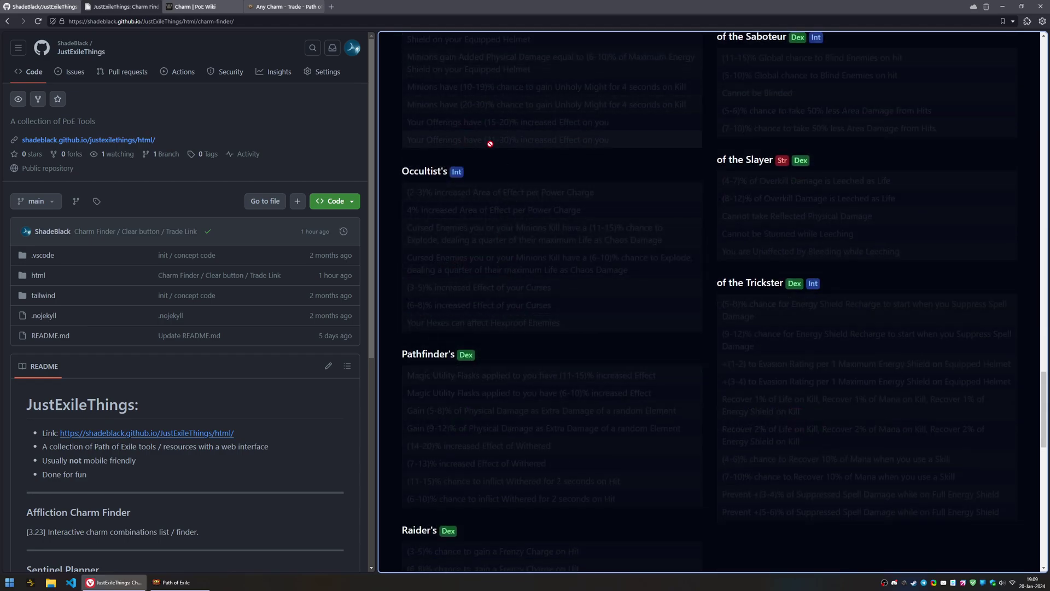
scroll(430, 189, down, 9)
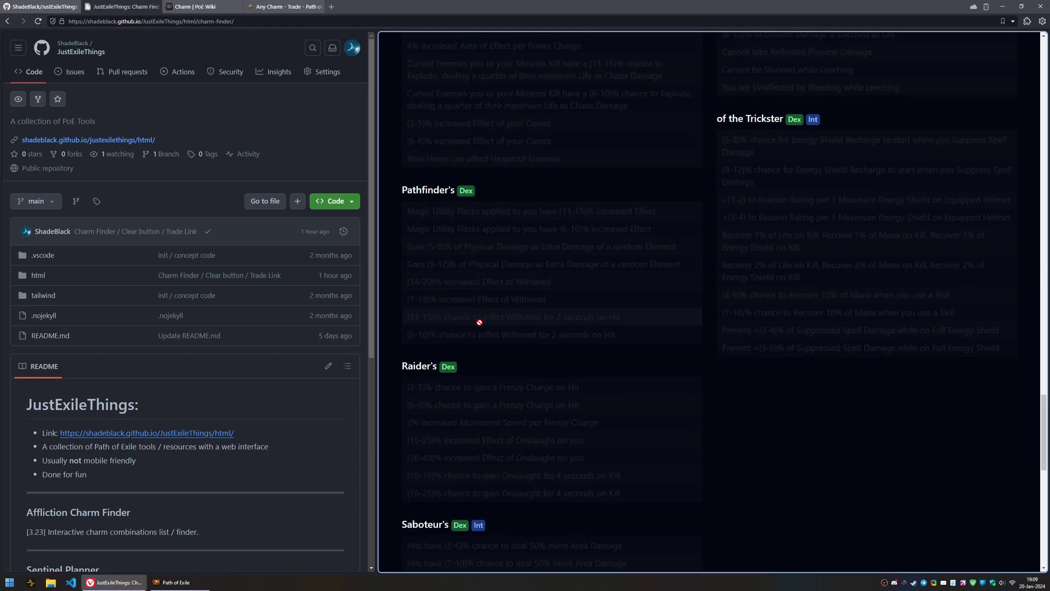
scroll(492, 297, down, 6)
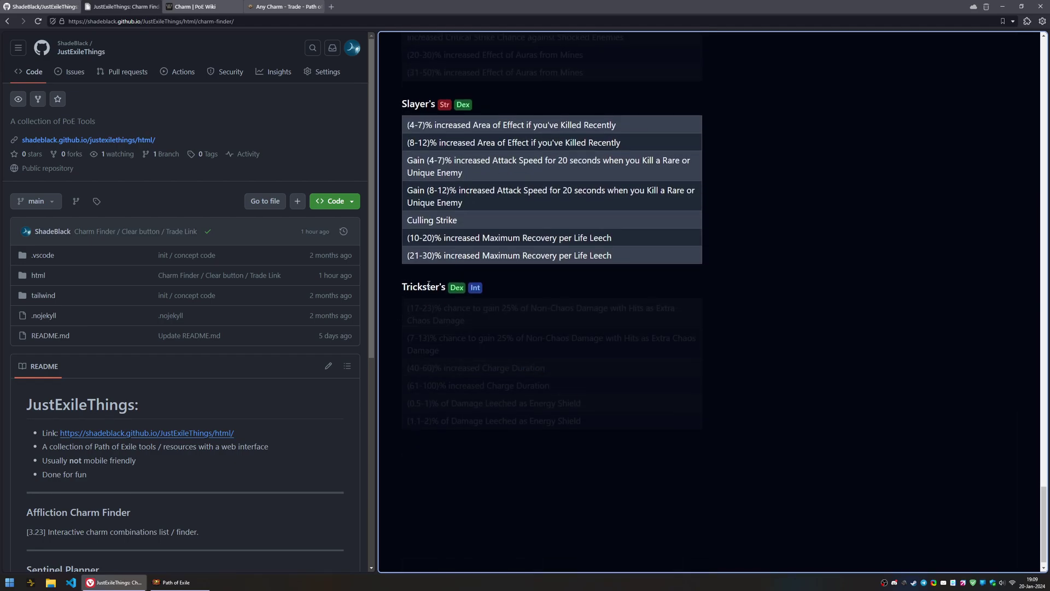
scroll(598, 422, up, 20)
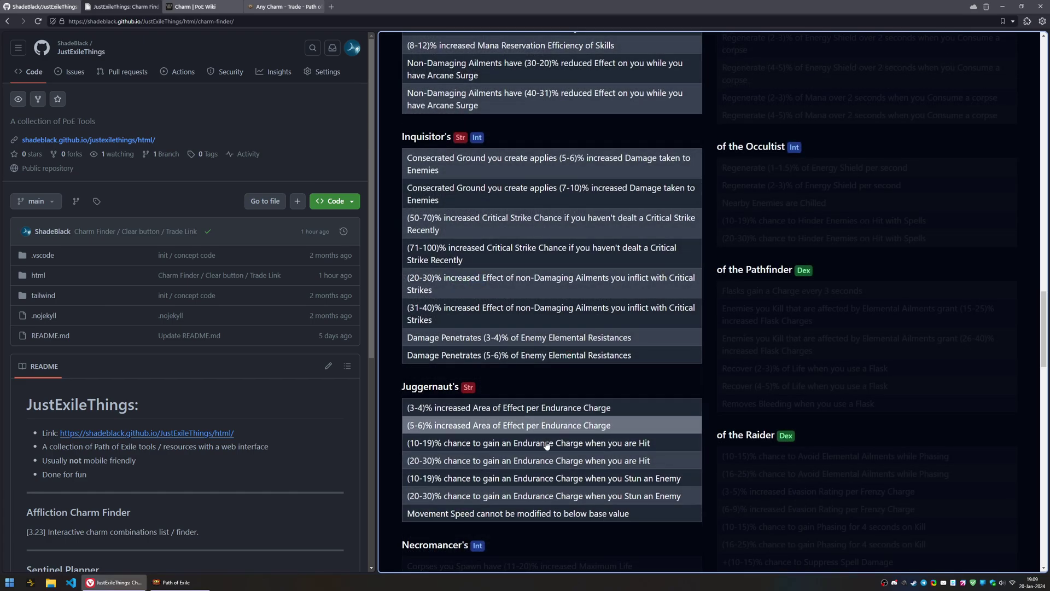
scroll(511, 366, up, 9)
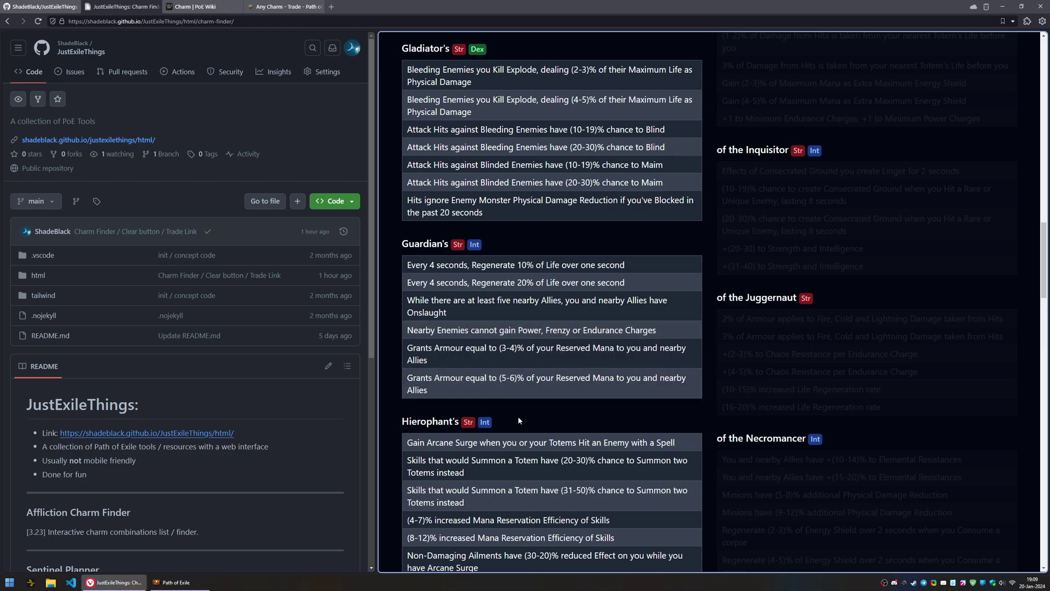
scroll(533, 404, up, 16)
click(694, 438)
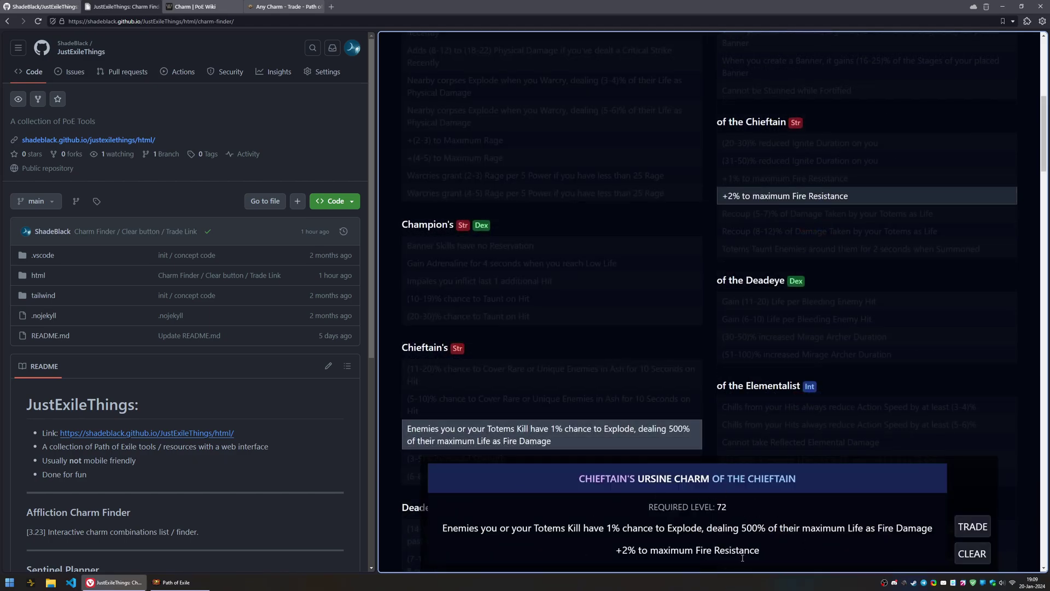
Open the prefilled trade search for Chieftain's Ursine Charm of the Chieftain (26 listings), then glance at the wiki tab
click(973, 527)
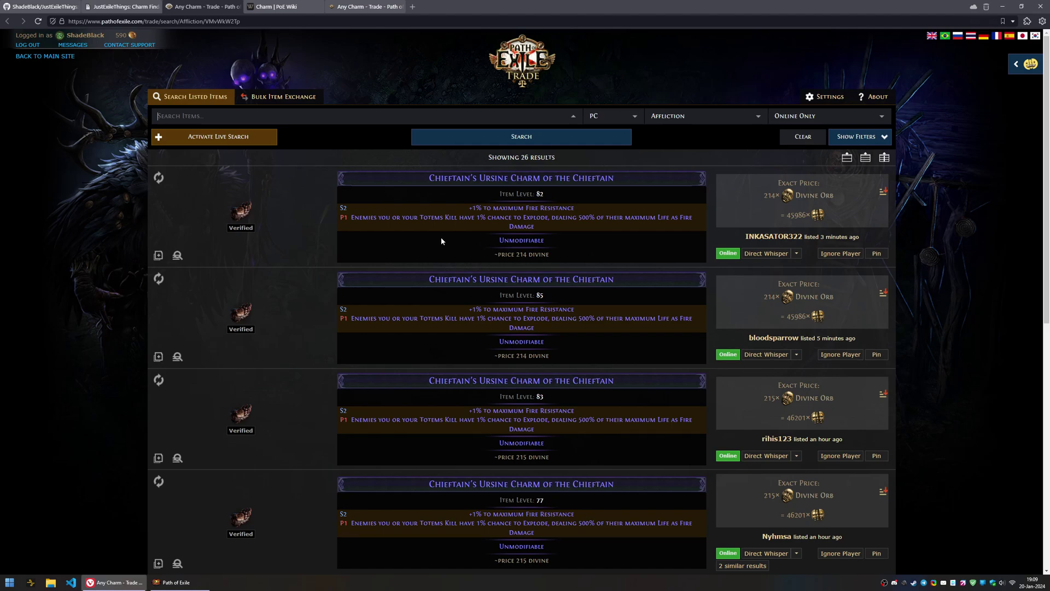
mouse_move(470, 208)
click(272, 6)
Return to the Charm Finder and clear the Chieftain charm combination
click(203, 6)
click(123, 6)
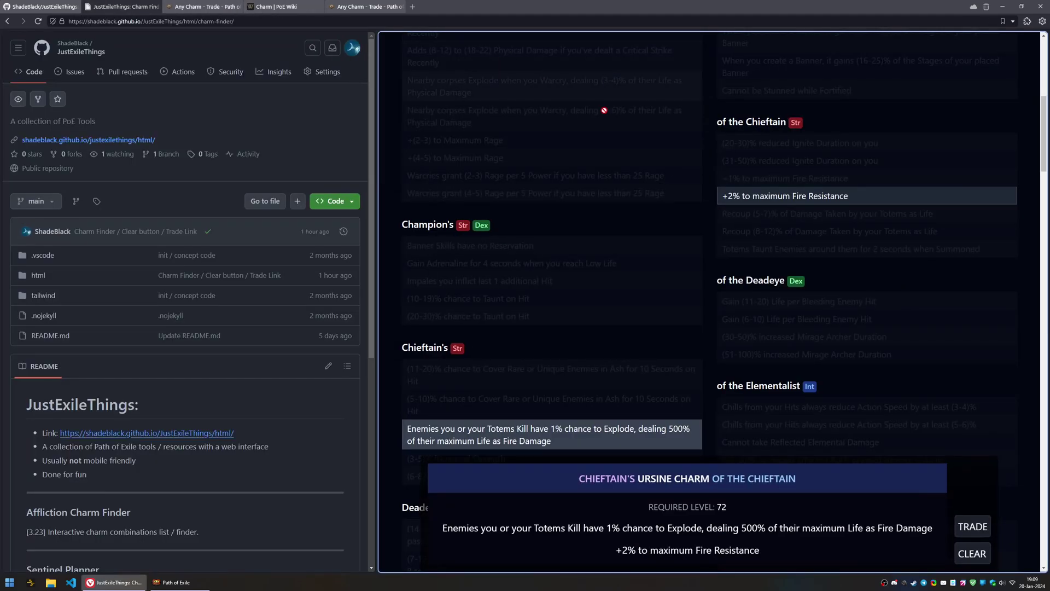
click(750, 250)
scroll(733, 140, up, 1)
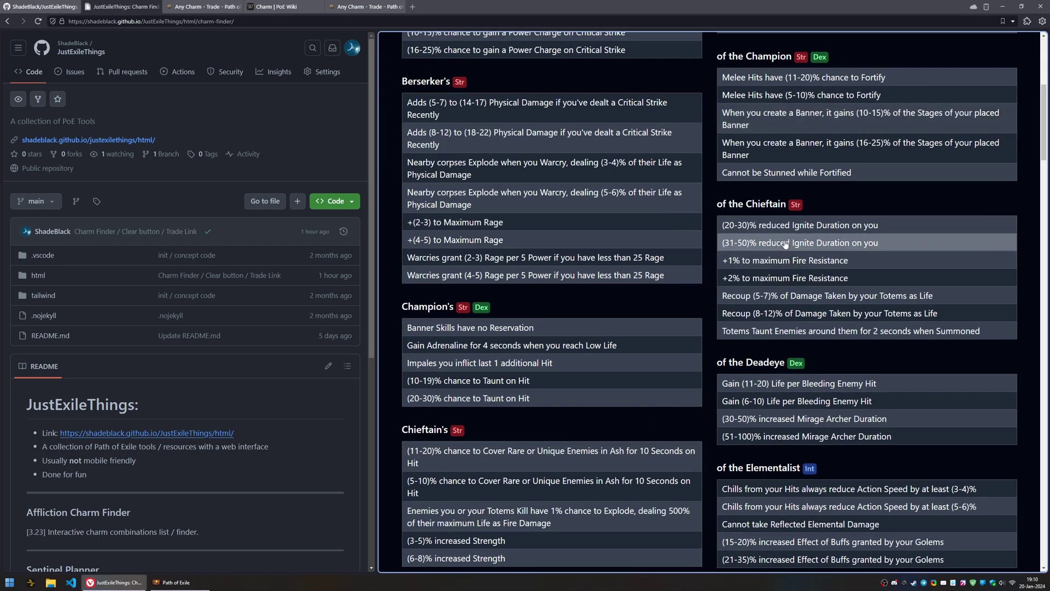
scroll(502, 271, up, 3)
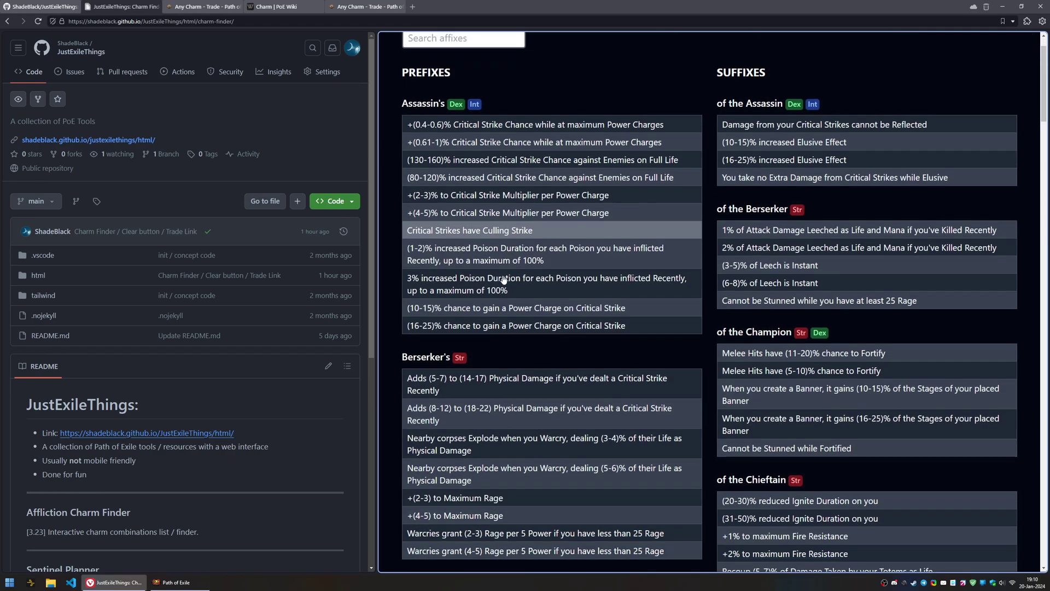
scroll(503, 279, down, 1)
Pair the (6-8)% Leech is Instant suffix with the Berserker's corpse-explosion prefix and check its 65 trade listings
click(777, 242)
scroll(539, 268, down, 2)
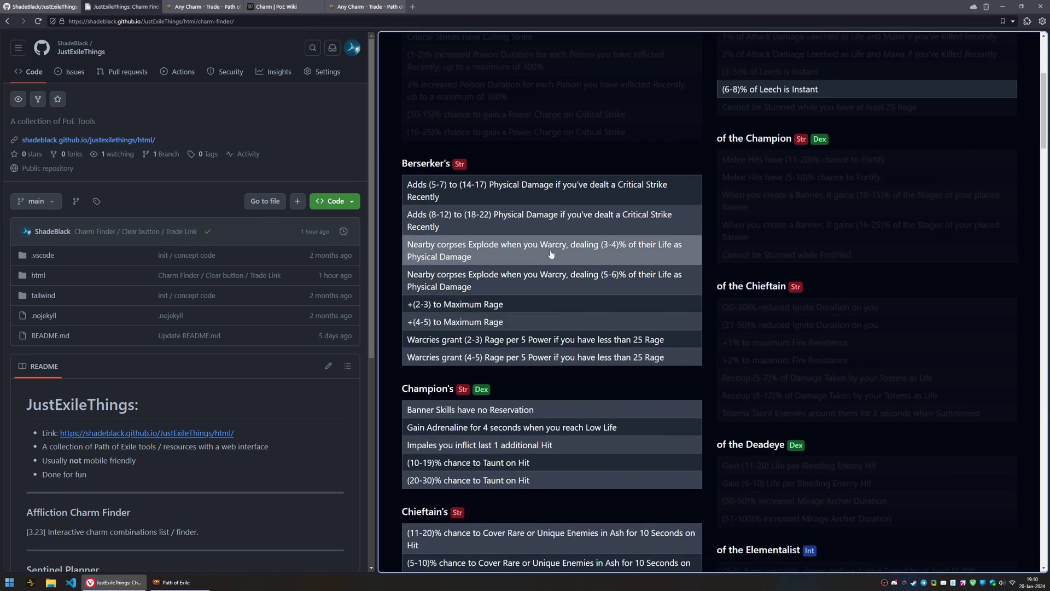
click(551, 253)
scroll(509, 318, up, 3)
scroll(633, 332, down, 1)
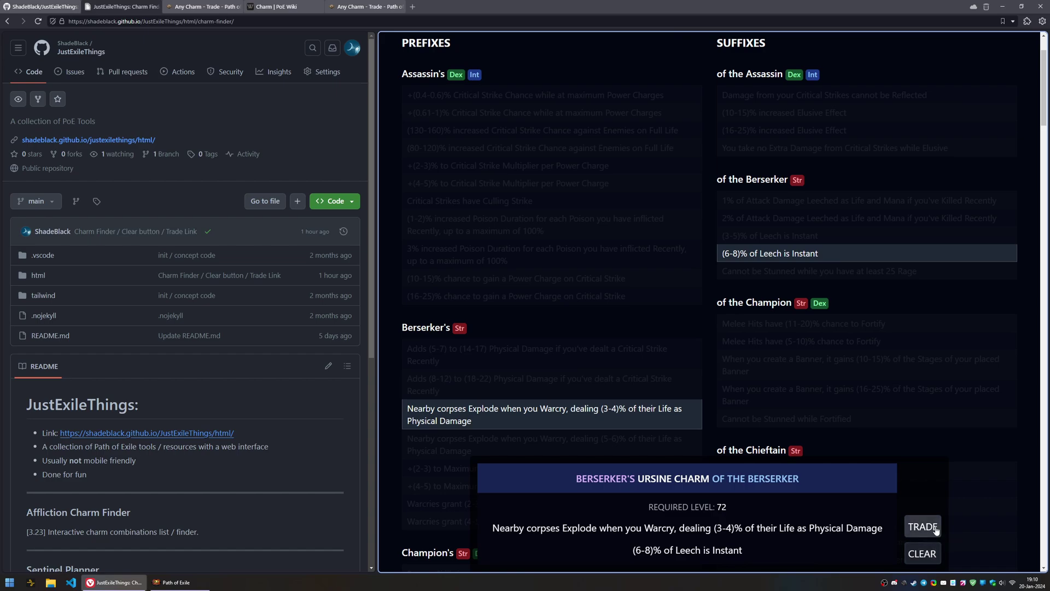
click(935, 527)
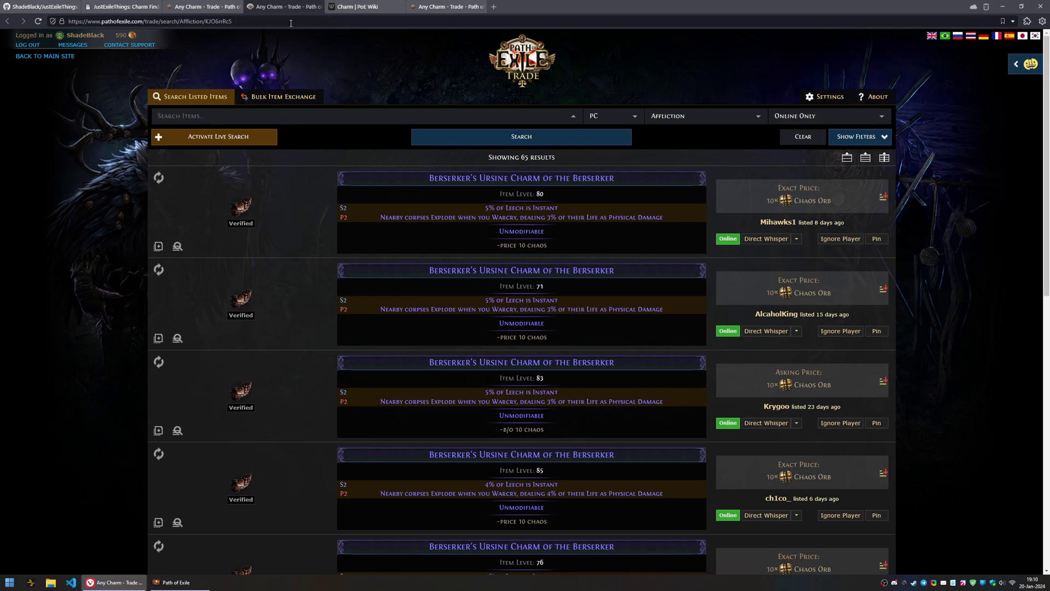
middle_click(287, 5)
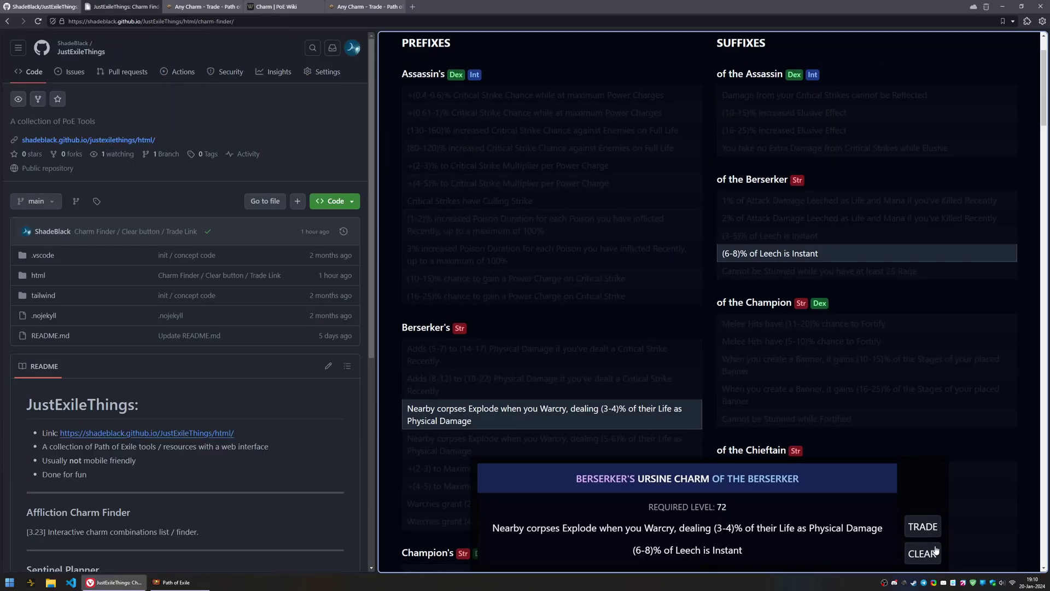
Clear the Berserker charm, close a leftover trade tab, and pick the Critical Strikes have Culling Strike prefix
click(933, 552)
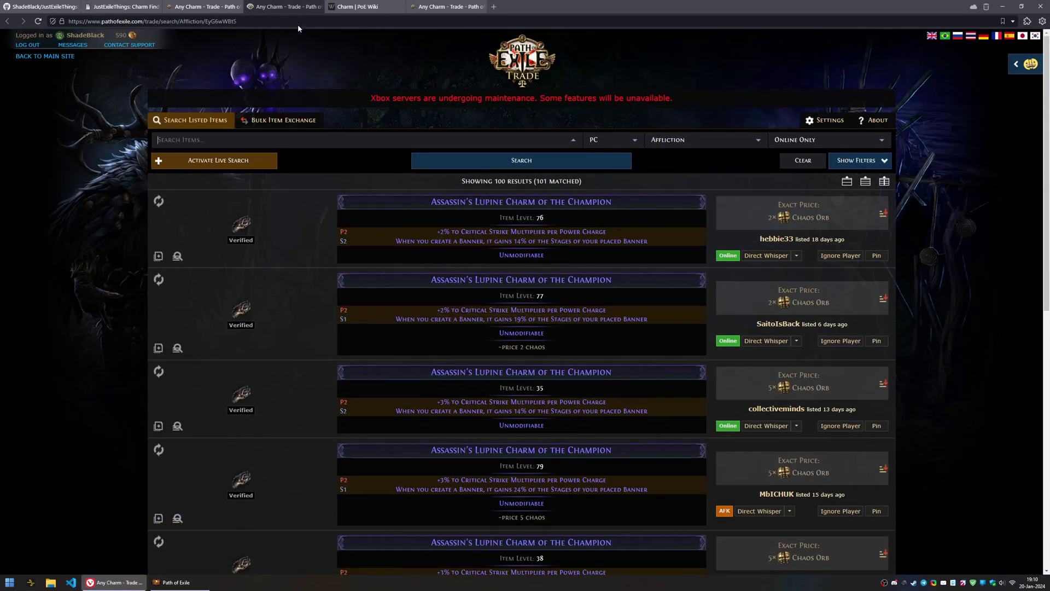
middle_click(253, 5)
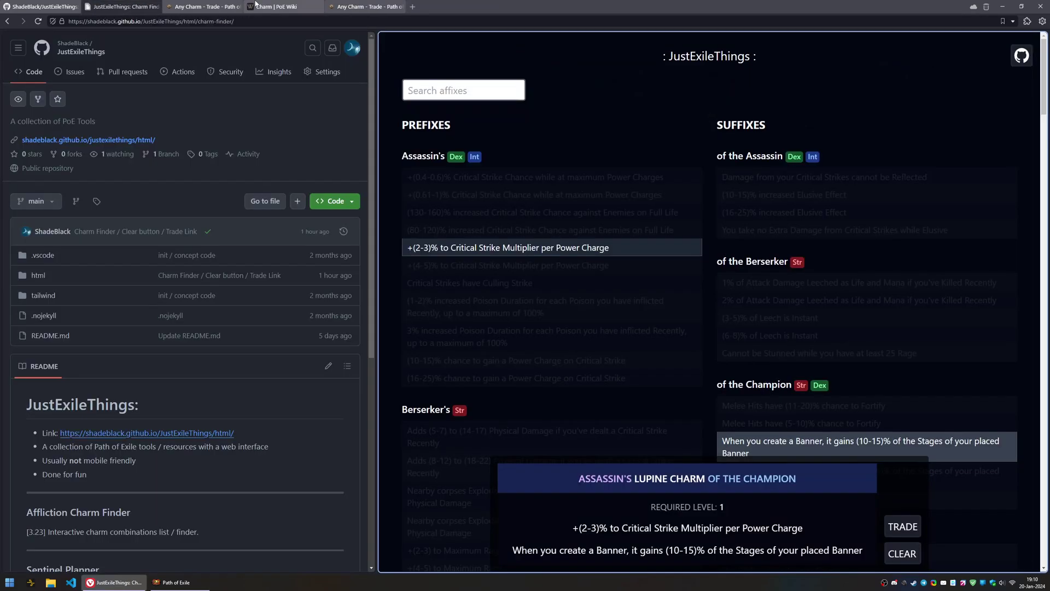
click(902, 553)
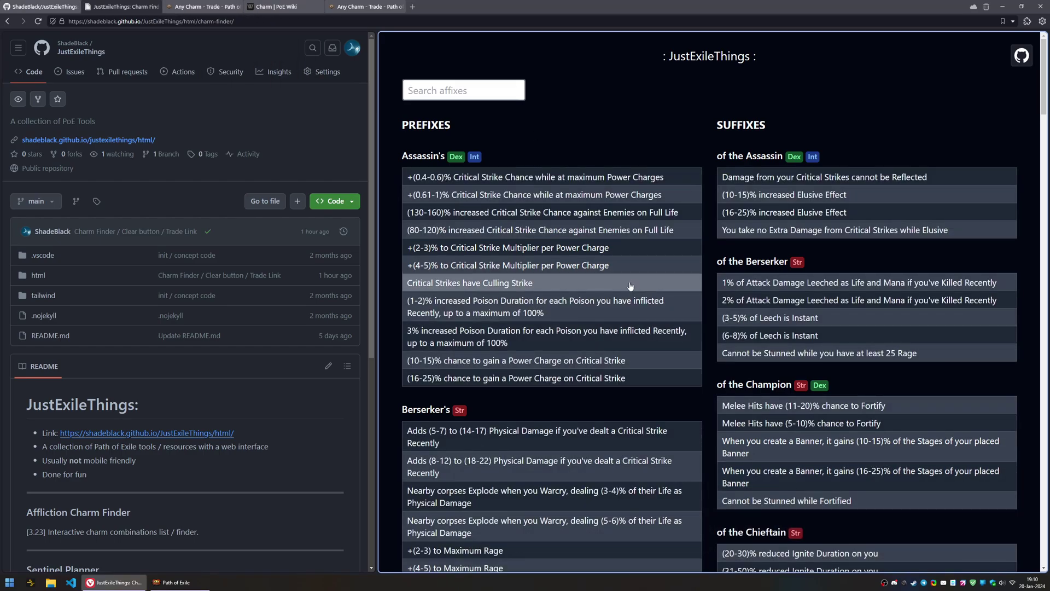
scroll(630, 286, down, 20)
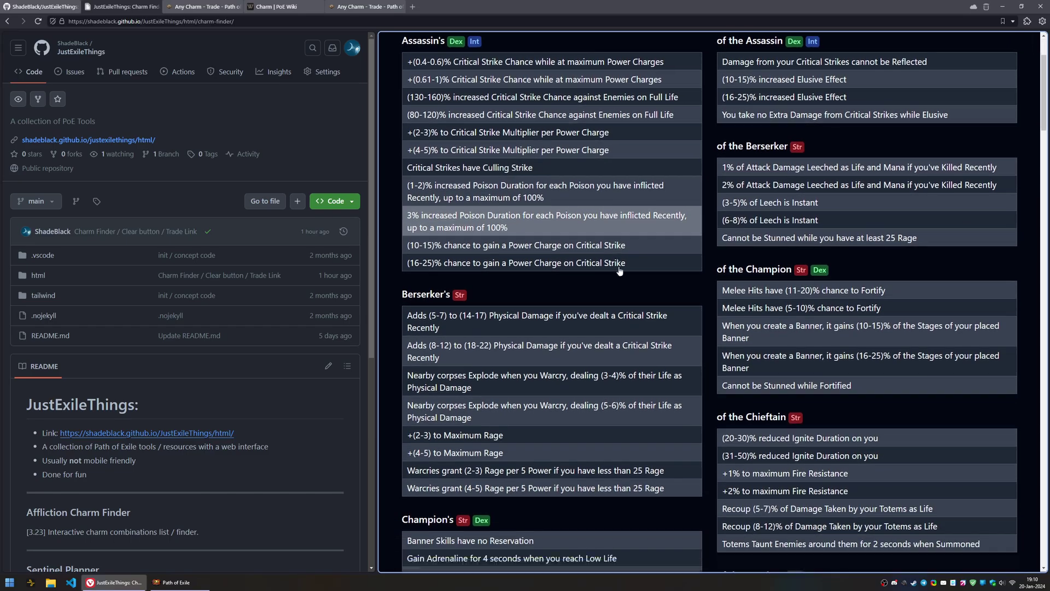
scroll(613, 307, down, 17)
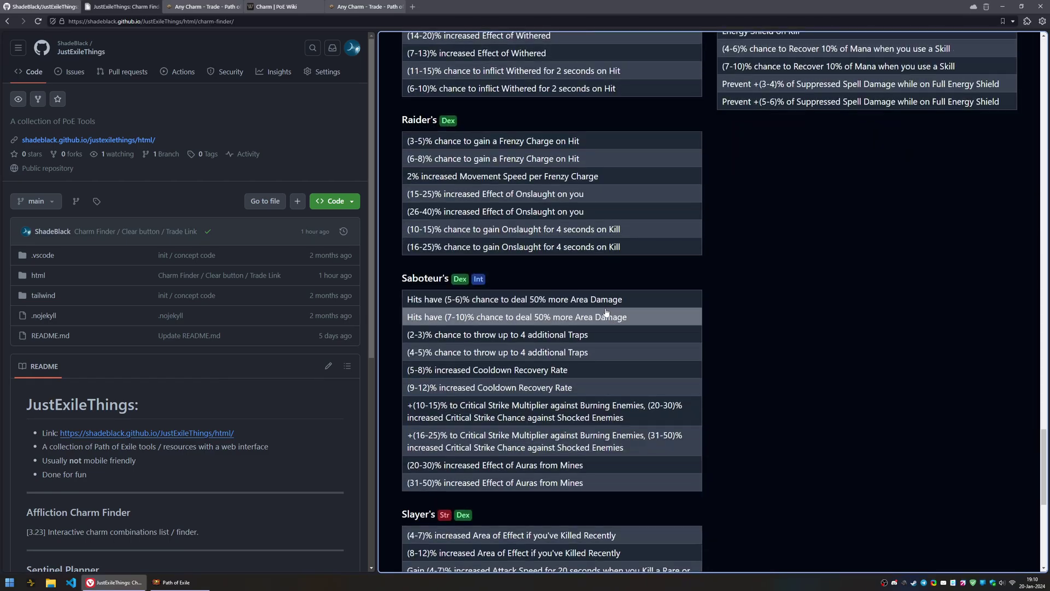
scroll(584, 327, up, 20)
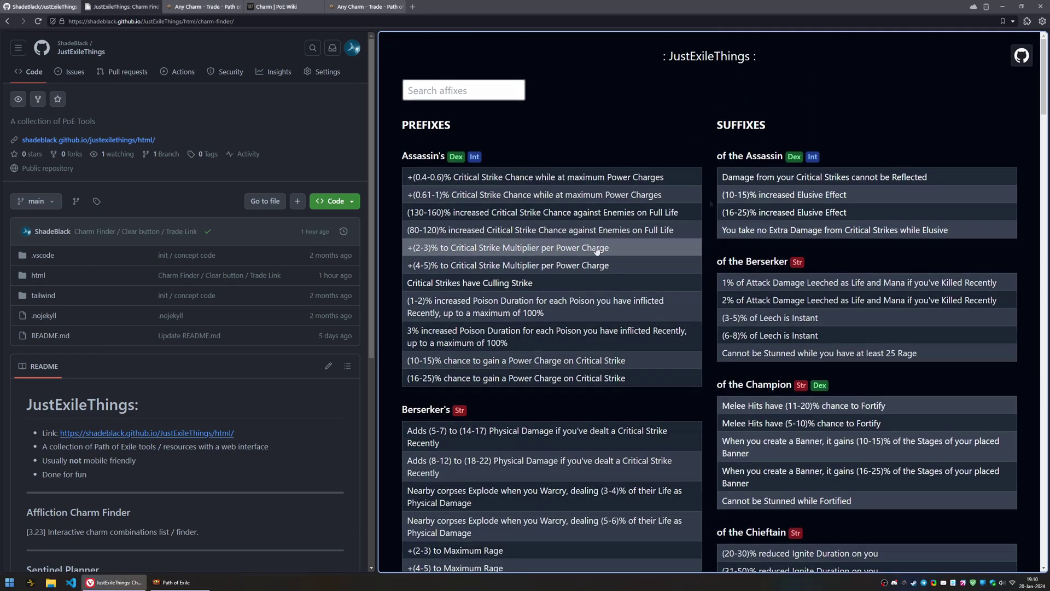
click(577, 283)
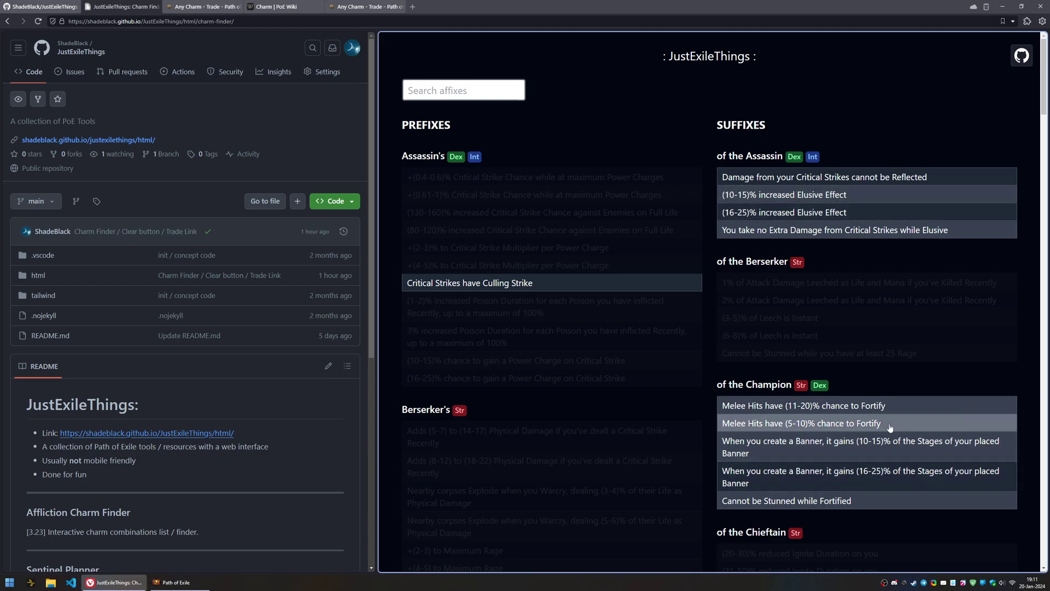
Add the Melee Hits (5-10)% Fortify suffix and search trade for Assassin's Lupine Charm of the Champion (55 listings)
right_click(822, 414)
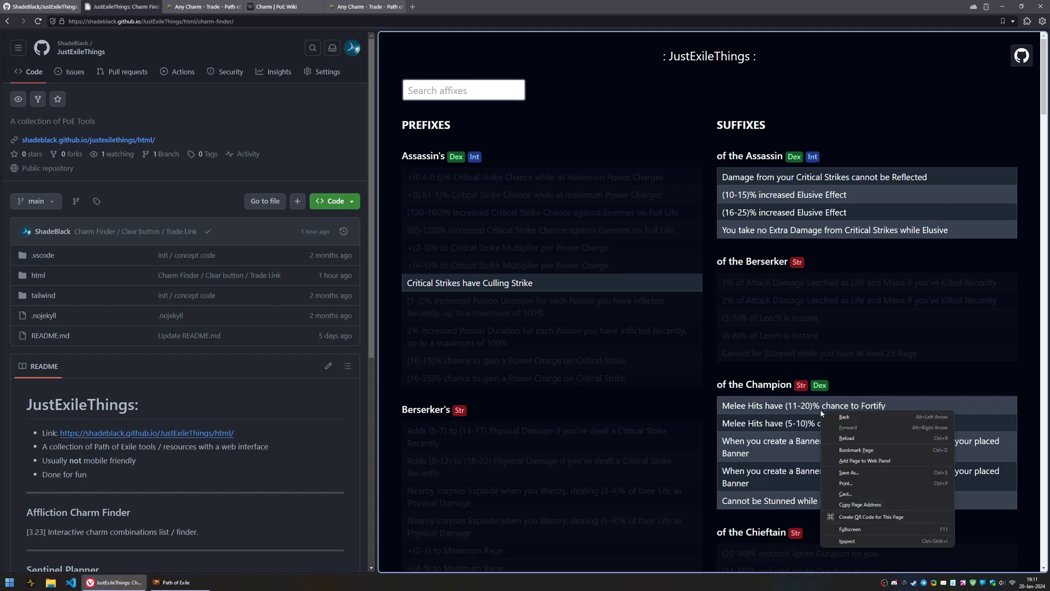
click(887, 390)
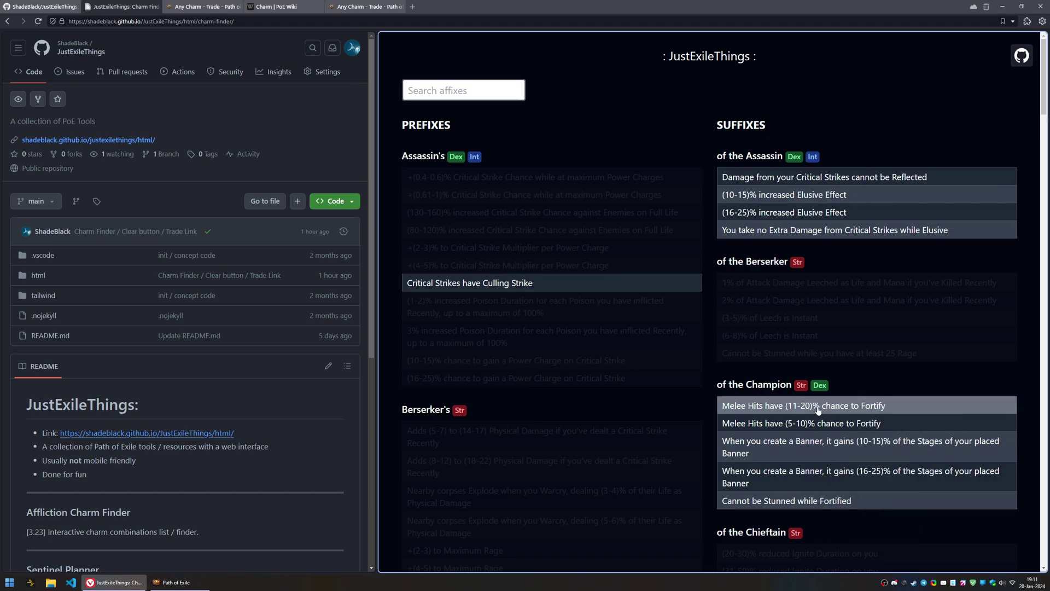
click(811, 425)
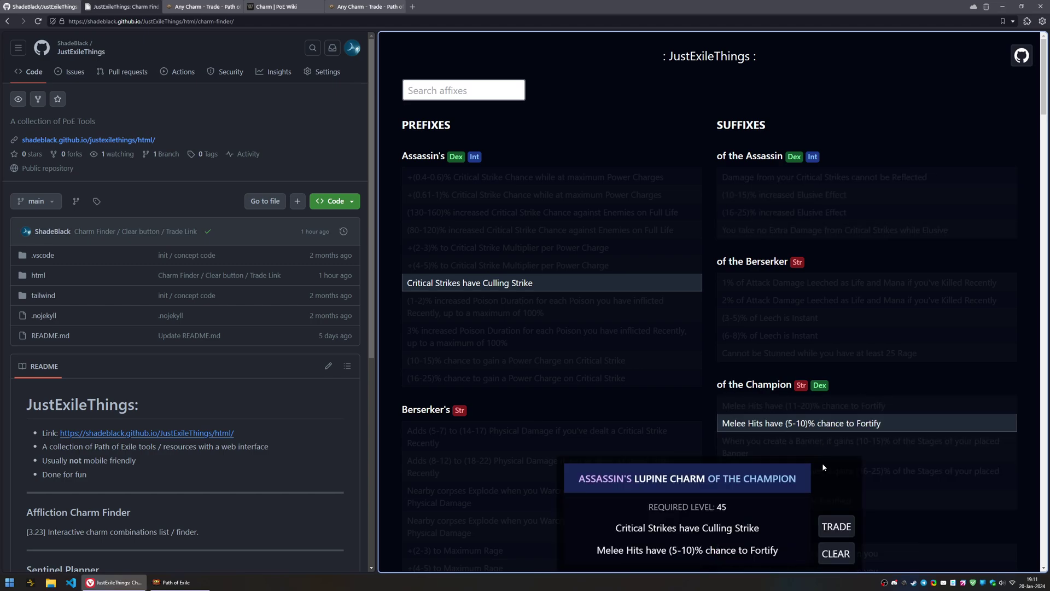
click(836, 526)
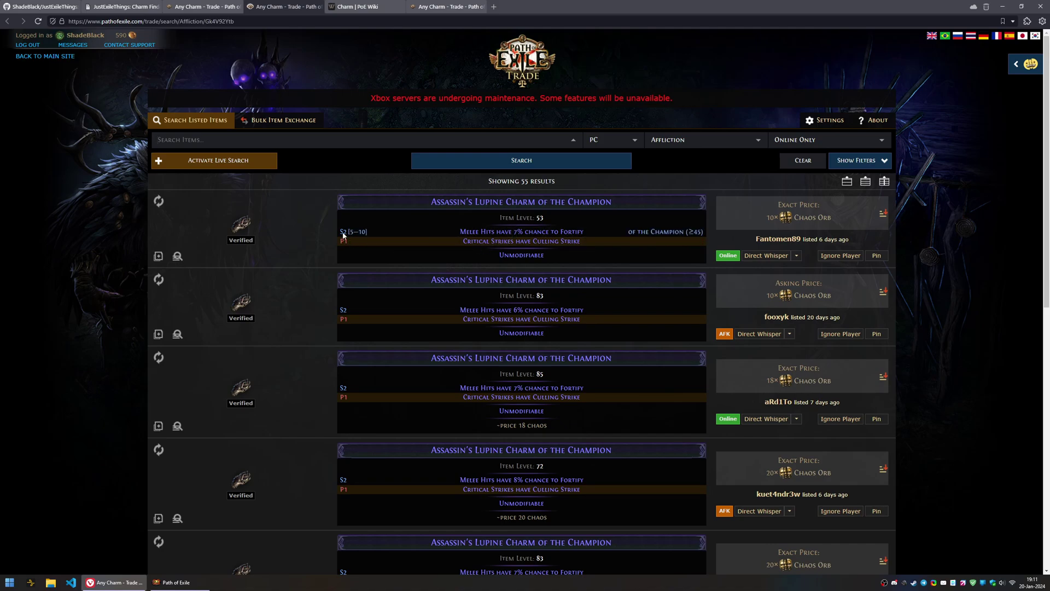
Inspect the prefilled Culling Strike and Fortify trade filters, then move to the Chieftain's charm results
click(857, 160)
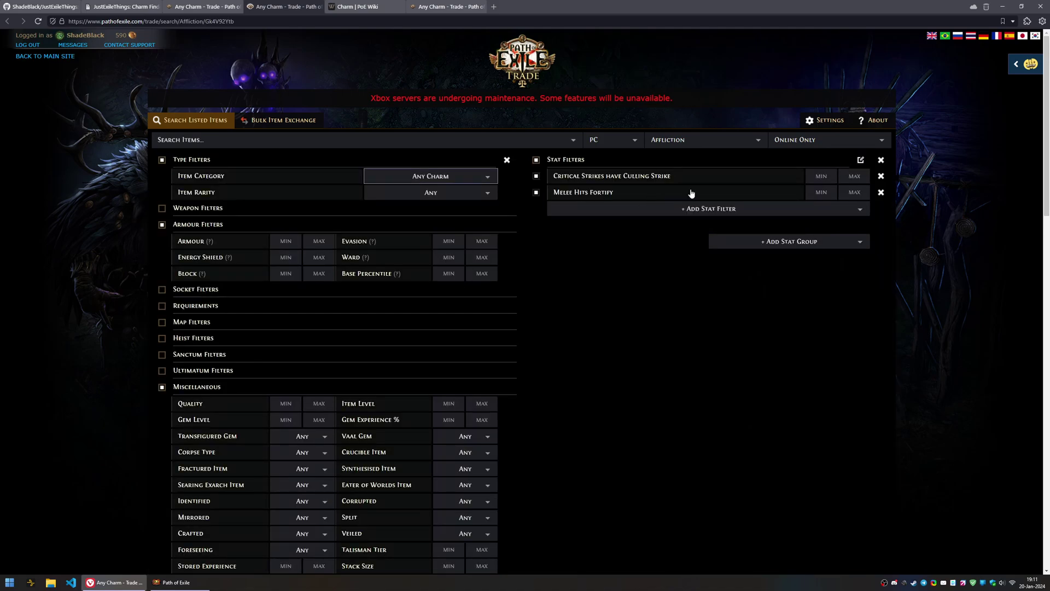
click(826, 175)
click(342, 6)
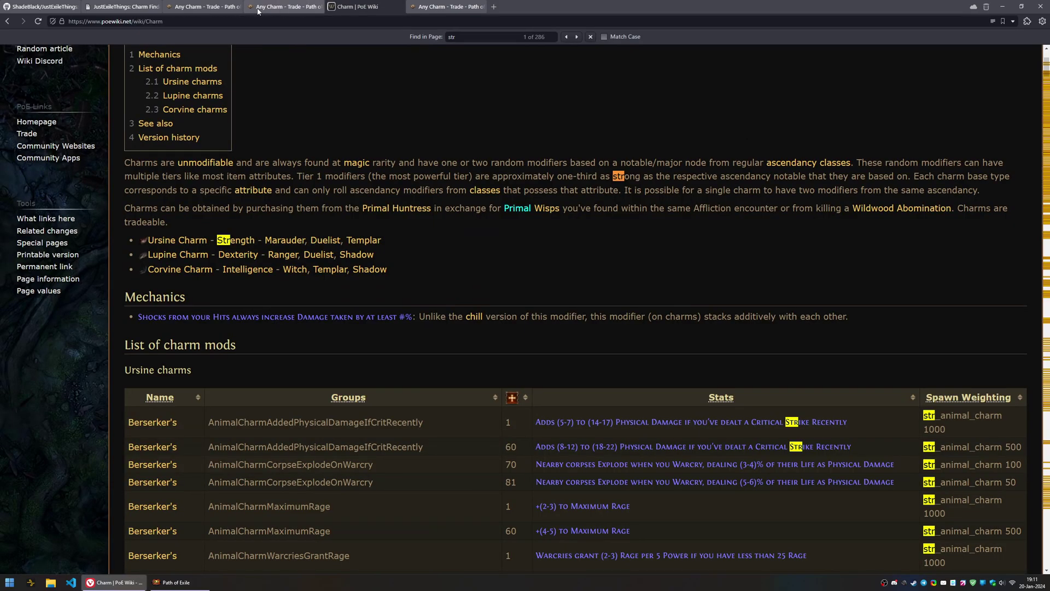
click(279, 5)
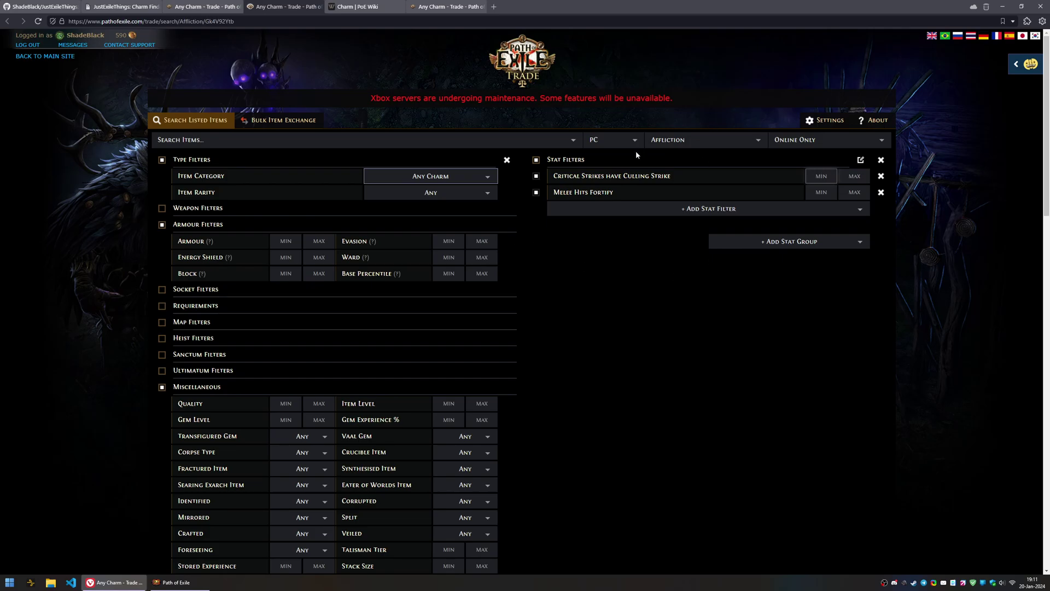
click(206, 7)
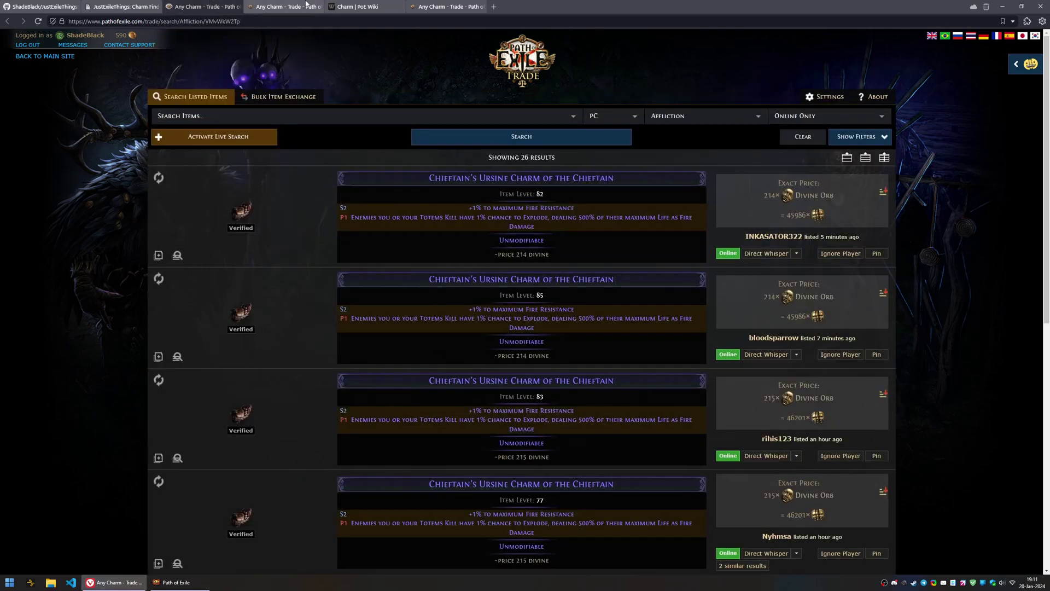
Widen the Charm Finder and pair +(4-5)% Critical Strike Multiplier with (16-25)% increased Elusive Effect
click(131, 7)
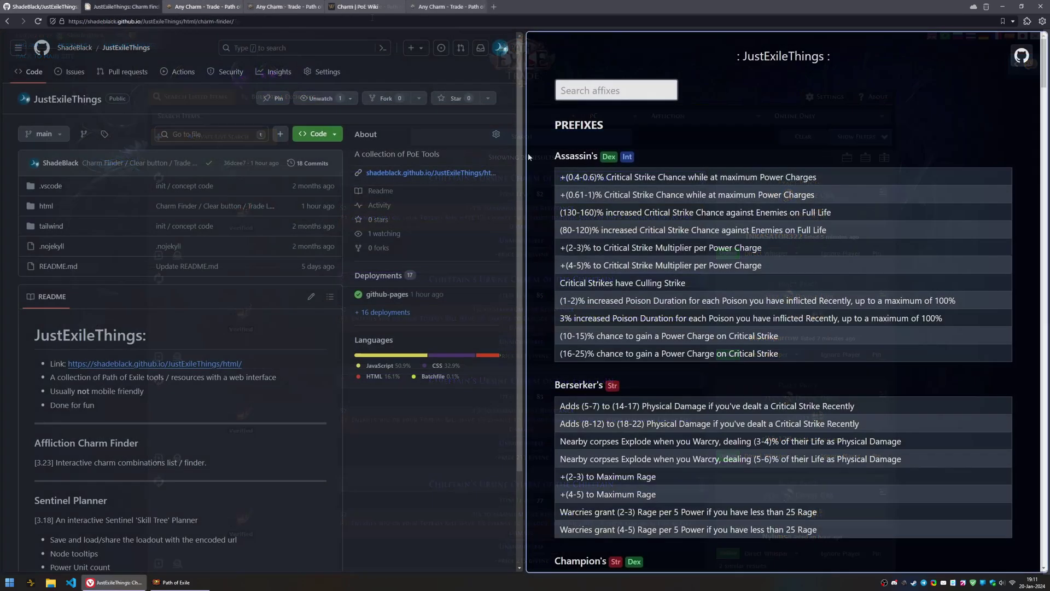
drag(521, 152, 343, 156)
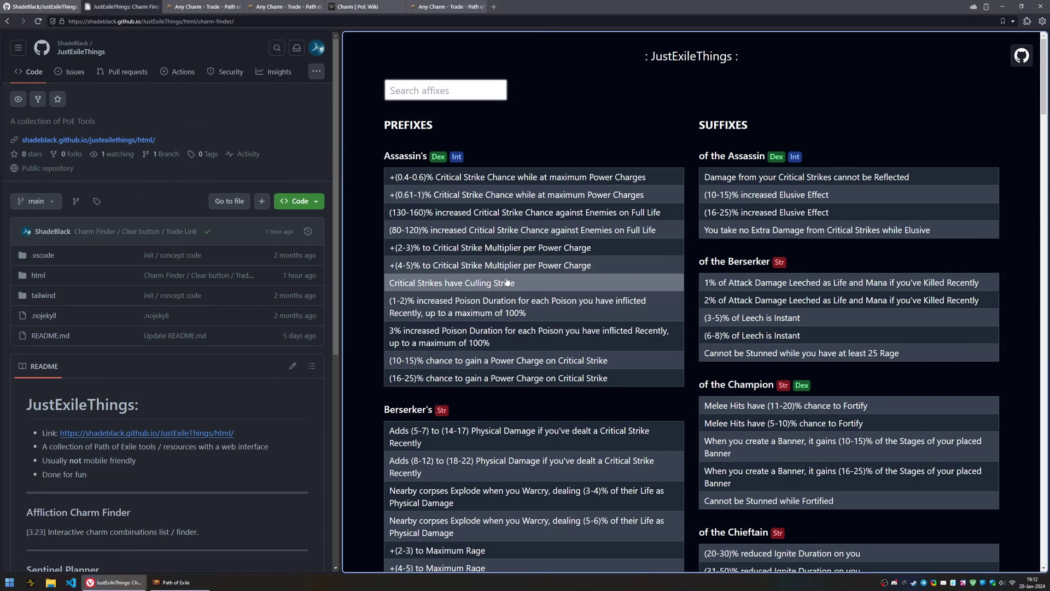
click(594, 265)
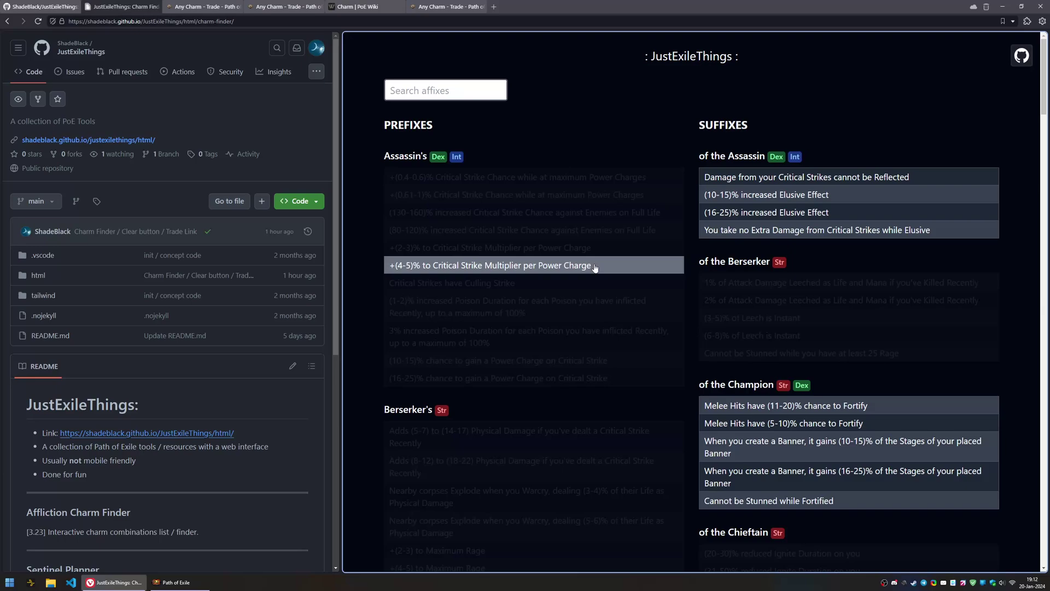
click(735, 219)
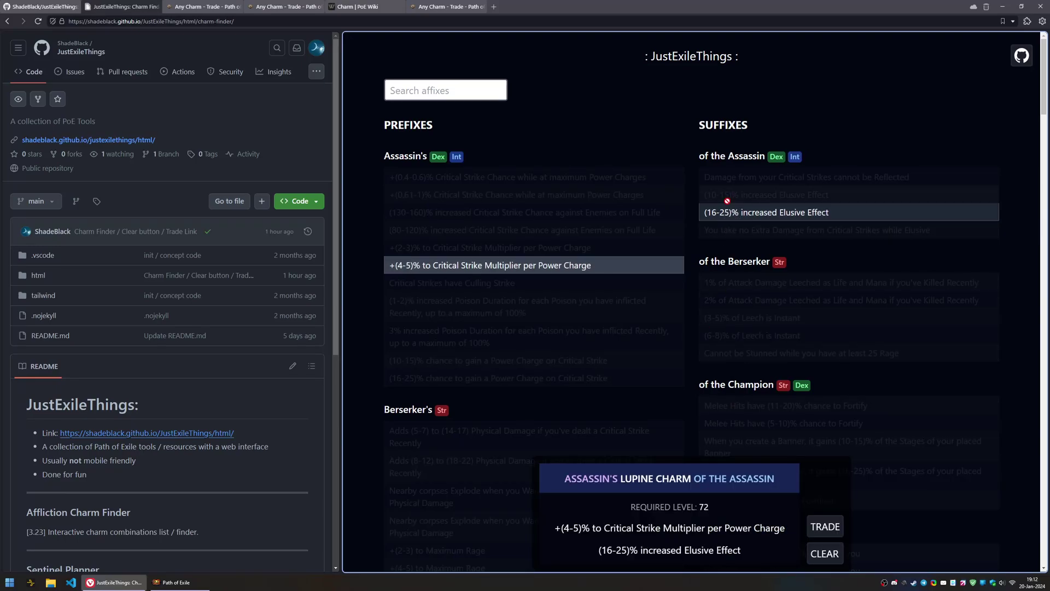
Search trade for the Assassin's Lupine Charm of the Assassin (168 listings), then switch back to the finder
click(824, 527)
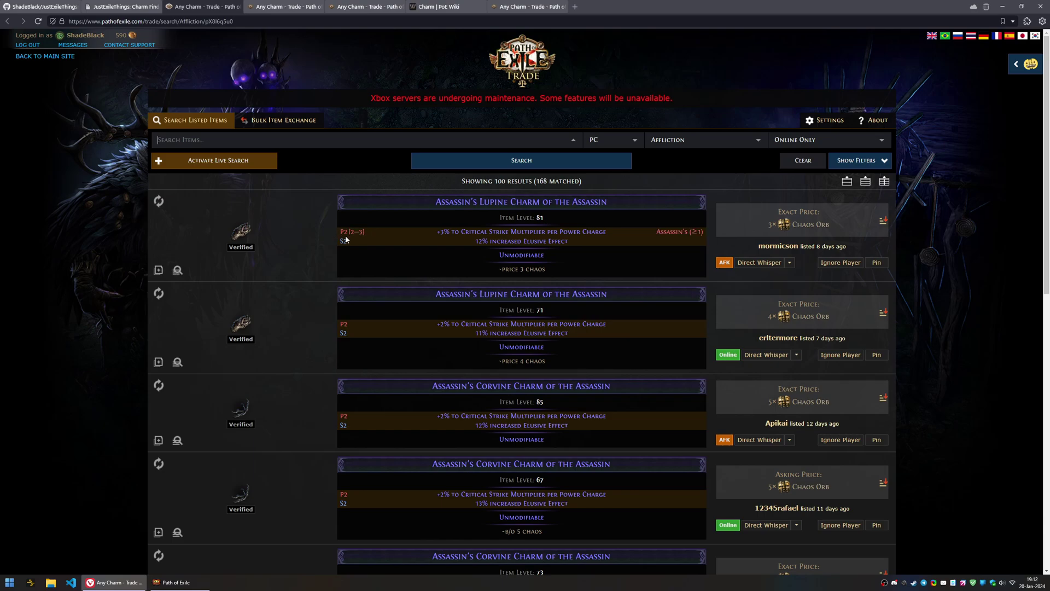
key(ctrl+Tab)
Clear the Assassin charm selection so all affixes are re-enabled
click(824, 554)
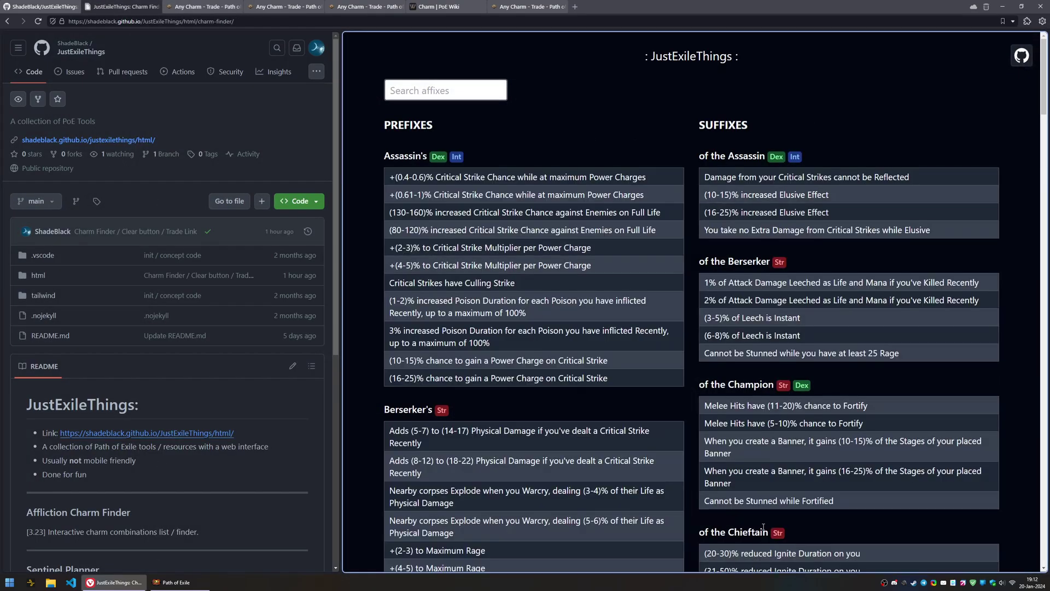
scroll(584, 306, down, 9)
scroll(585, 311, up, 9)
Open the project's GitHub repository and tile it side by side with the Charm Finder
click(1021, 55)
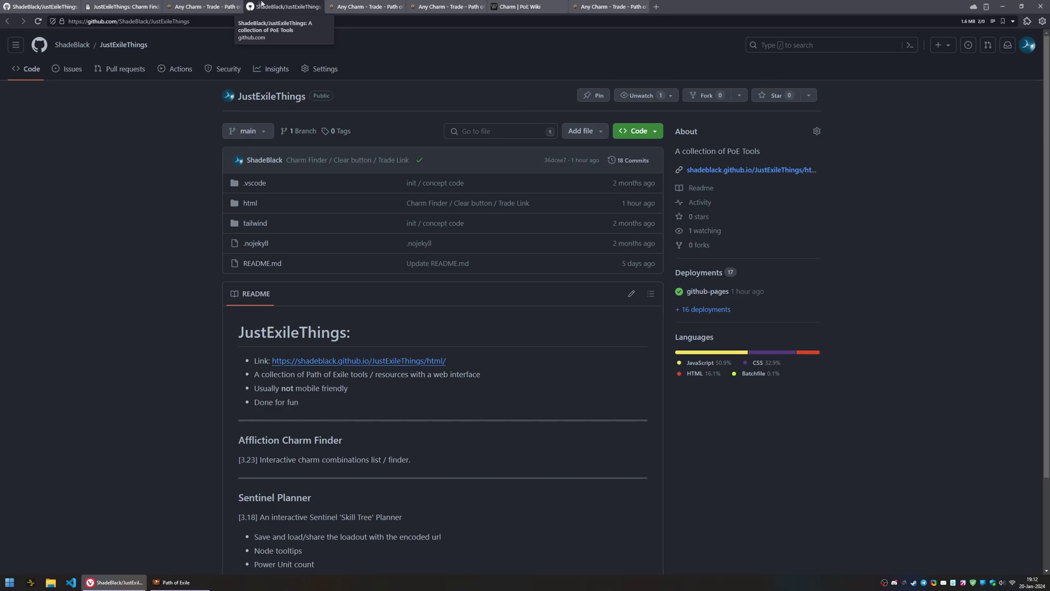
drag(261, 5, 328, 124)
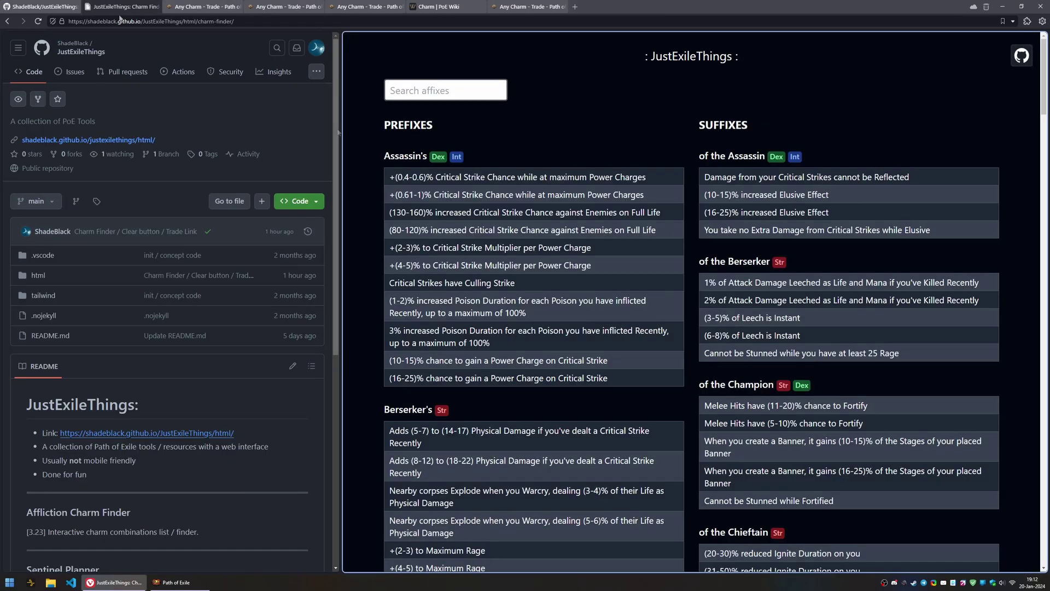
drag(403, 125, 354, 128)
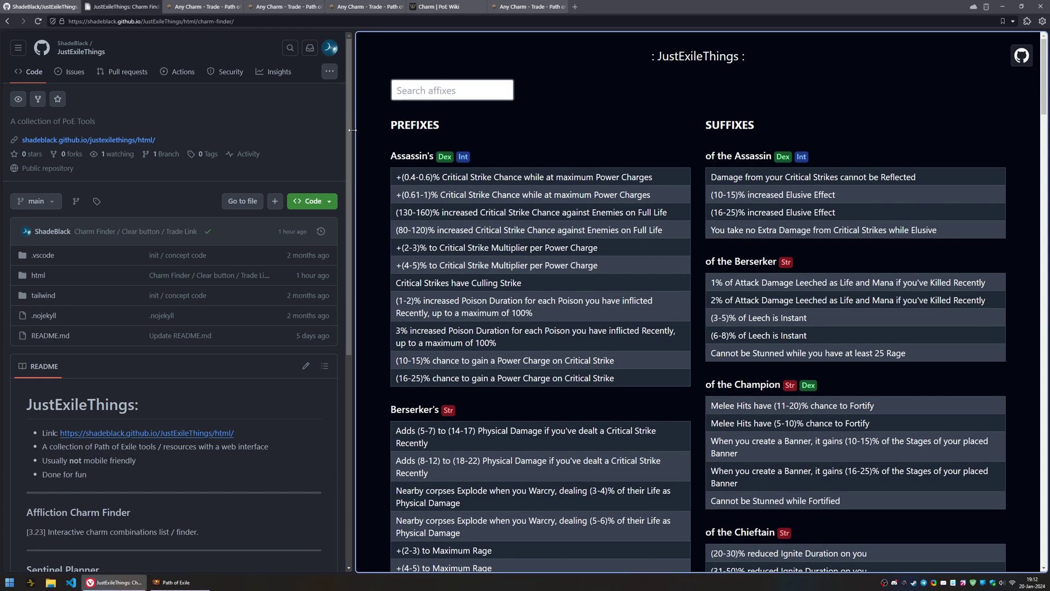